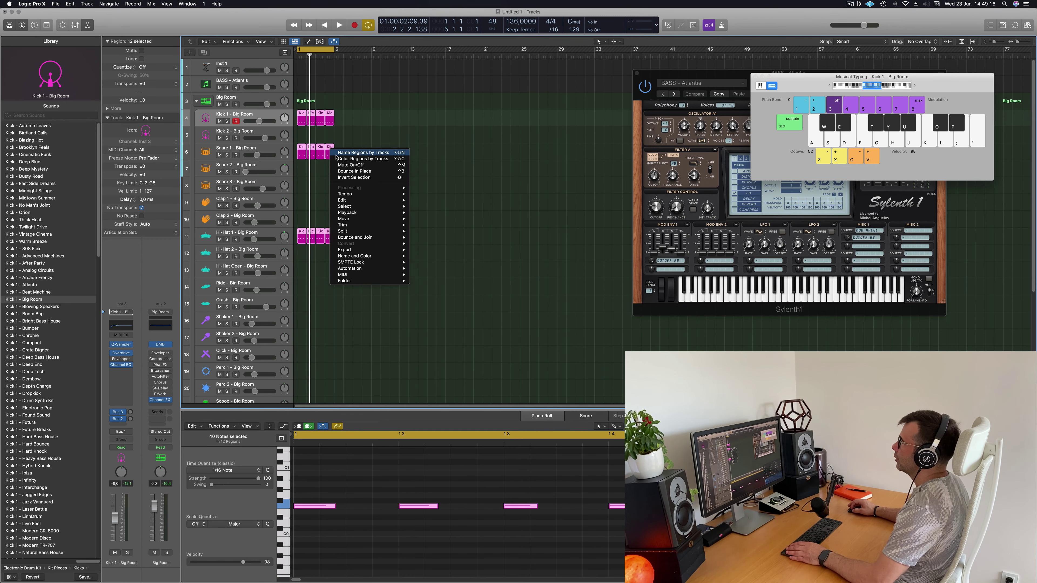
Name and color all selected kick, snare and hi-hat regions according to their tracks, then clear the selection.
{"action": "left_click", "coordinate": [352, 154]}
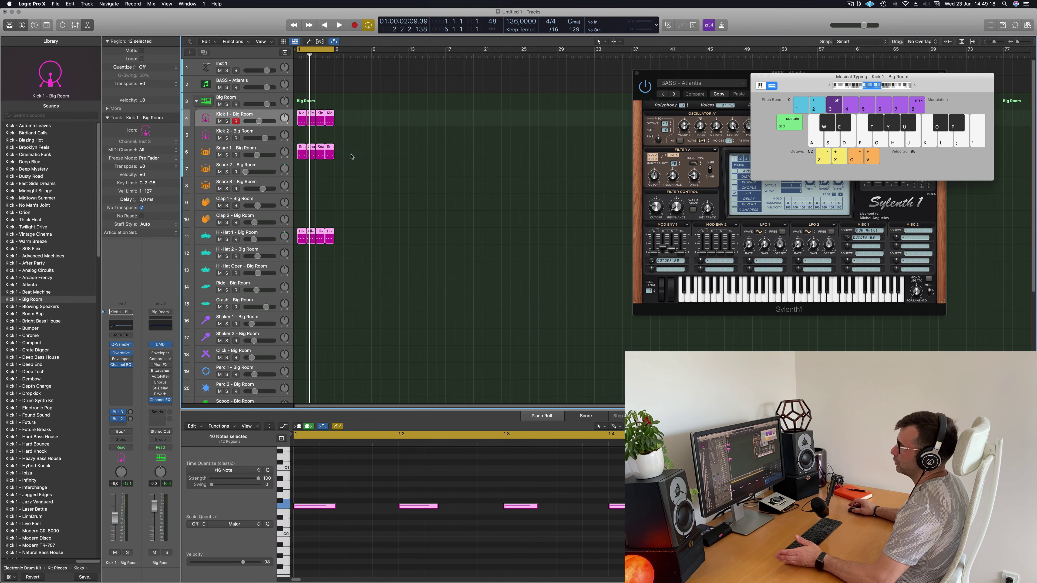
{"action": "right_click", "coordinate": [332, 149]}
{"action": "left_click", "coordinate": [359, 157]}
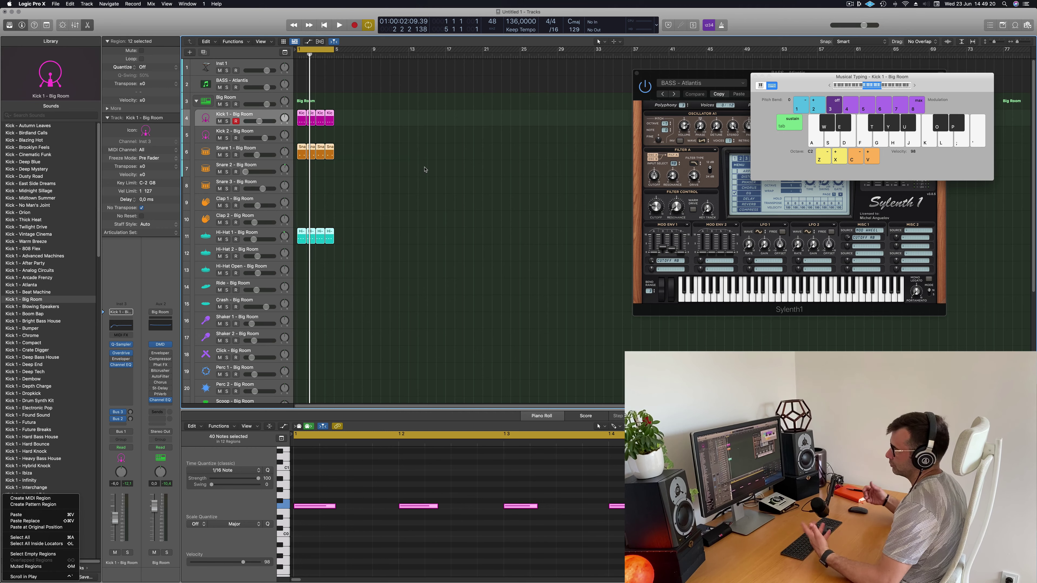
{"action": "left_click", "coordinate": [392, 184]}
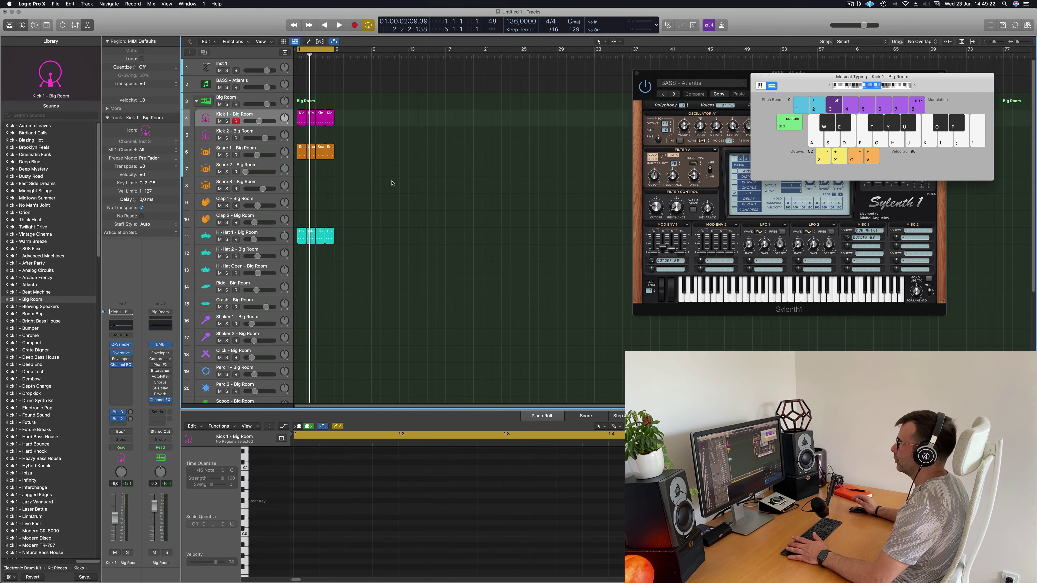
Play back the four-bar kick, snare and hi-hat loop.
{"action": "key", "text": "space"}
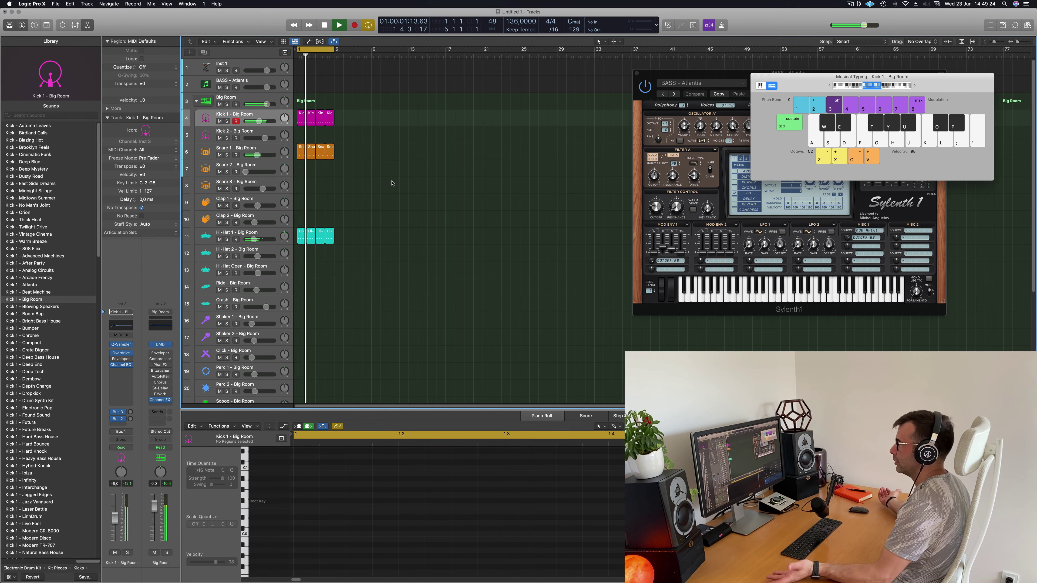
{"action": "scroll", "coordinate": [443, 234], "scroll_direction": "up", "scroll_amount": 3}
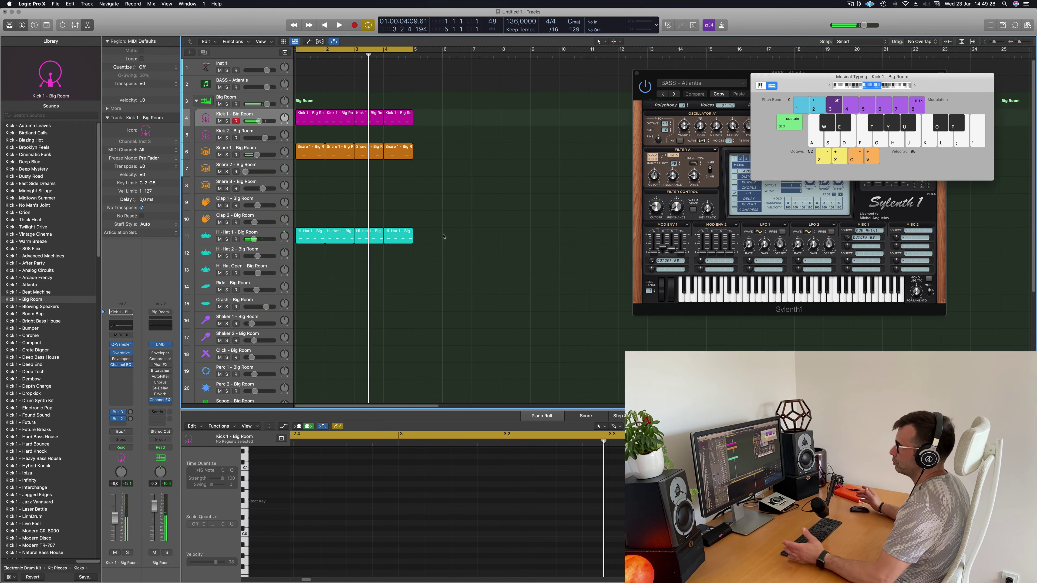
{"action": "key", "text": "space"}
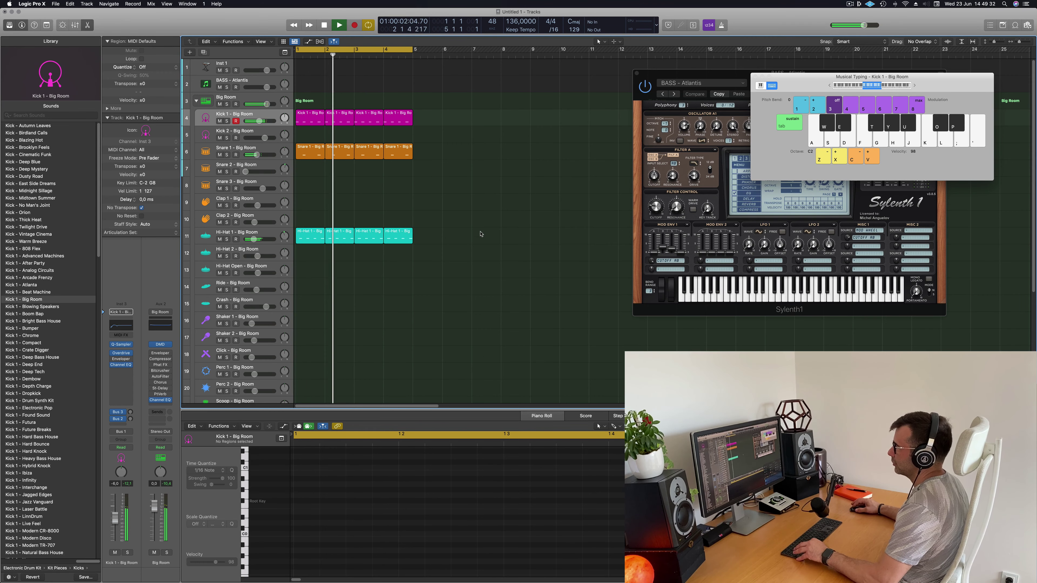
{"action": "scroll", "coordinate": [480, 229], "scroll_direction": "down", "scroll_amount": 3}
{"action": "scroll", "coordinate": [482, 241], "scroll_direction": "down", "scroll_amount": 1}
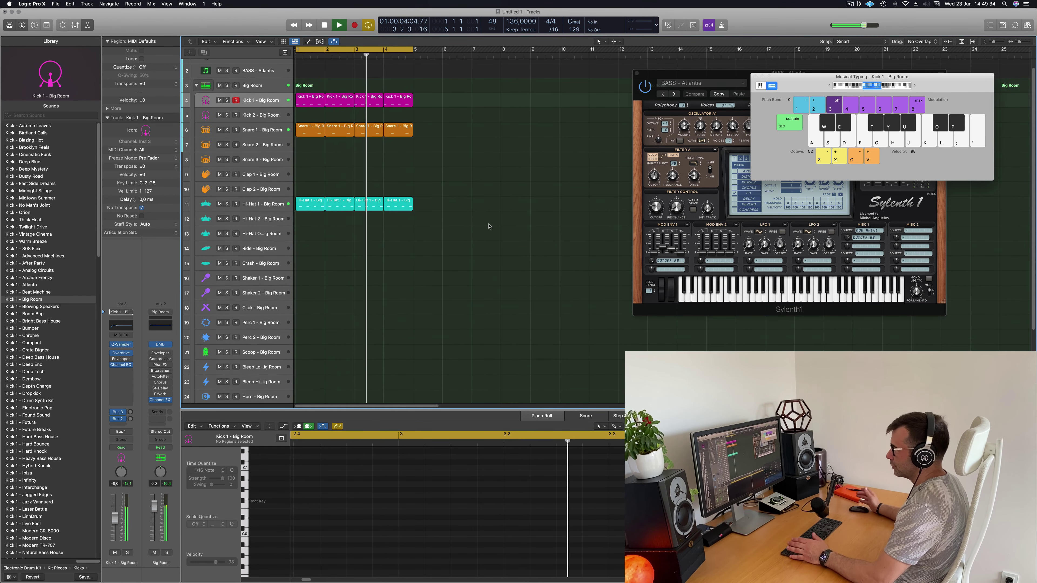
Copy the first Hi-Hat 1 region onto the Hi-Hat 2 track at bar 1.
{"action": "left_click", "coordinate": [312, 204]}
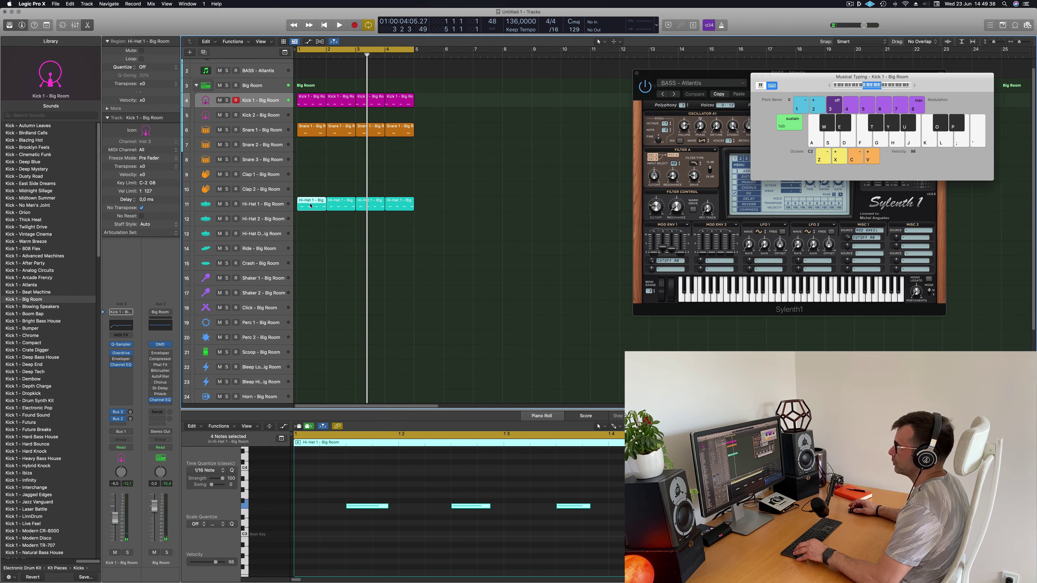
{"action": "left_click_drag", "start_coordinate": [311, 208], "coordinate": [311, 222]}
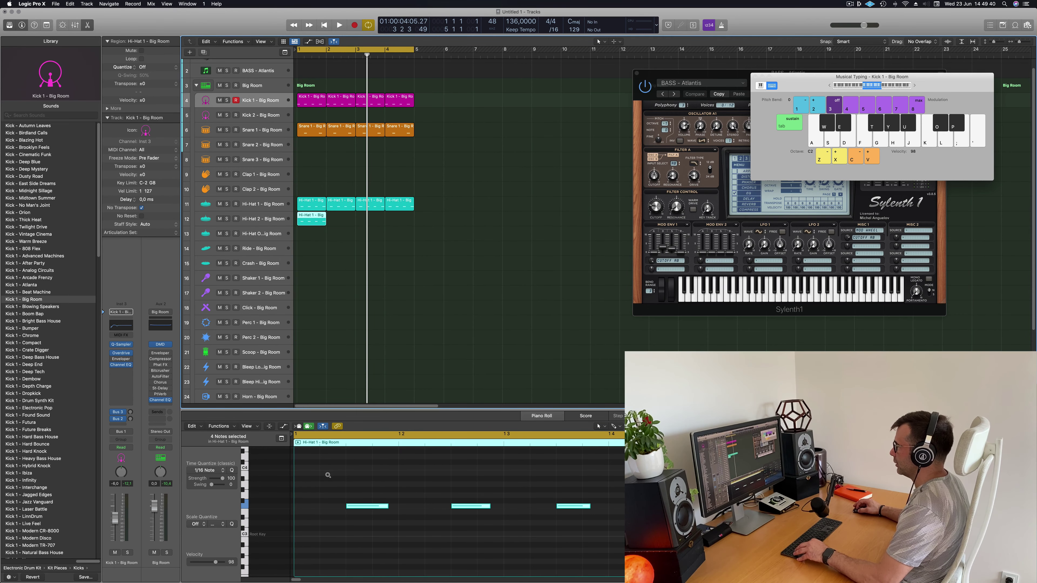
Shorten the copied region's notes to brief hits and duplicate them so that every sixteenth of the bar has a note.
{"action": "scroll", "coordinate": [328, 474], "scroll_direction": "left", "scroll_amount": 3}
{"action": "left_click_drag", "start_coordinate": [320, 482], "coordinate": [624, 576]}
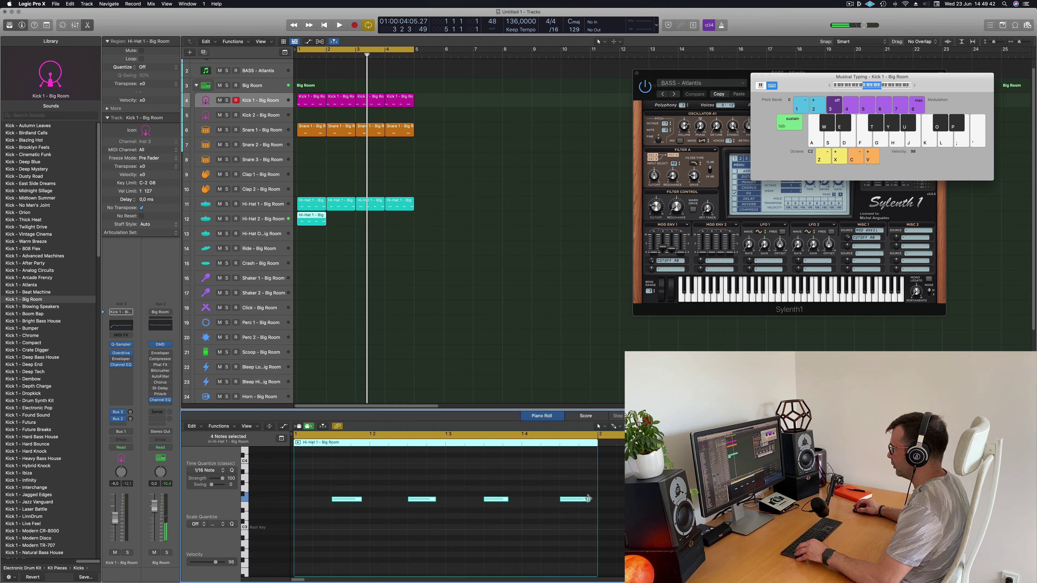
{"action": "left_click_drag", "start_coordinate": [589, 500], "coordinate": [570, 499]}
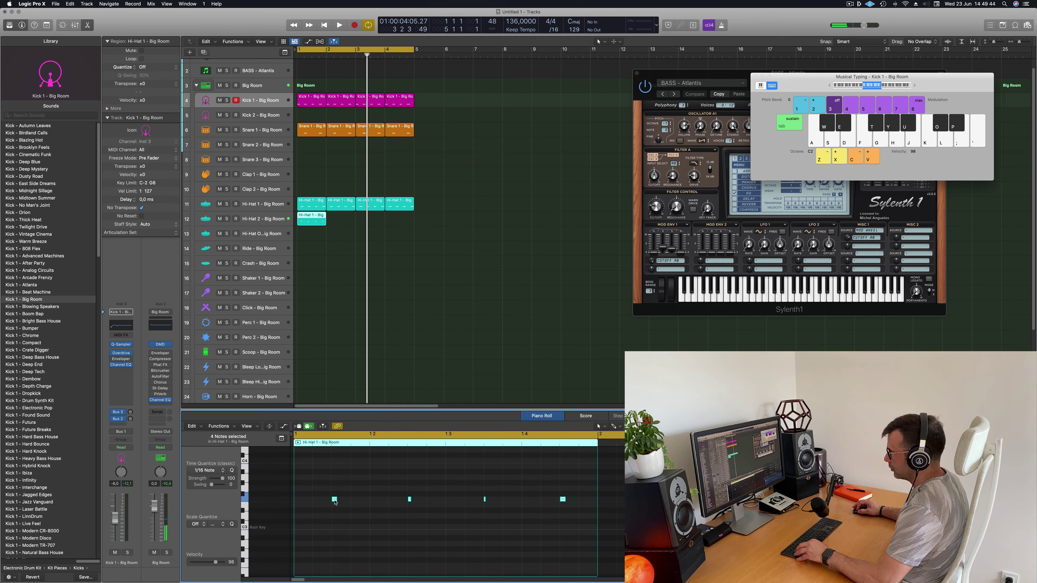
{"action": "mouse_move", "coordinate": [335, 501]}
{"action": "left_mouse_down"}
{"action": "mouse_move", "coordinate": [297, 501]}
{"action": "mouse_move", "coordinate": [355, 500]}
{"action": "left_mouse_up"}
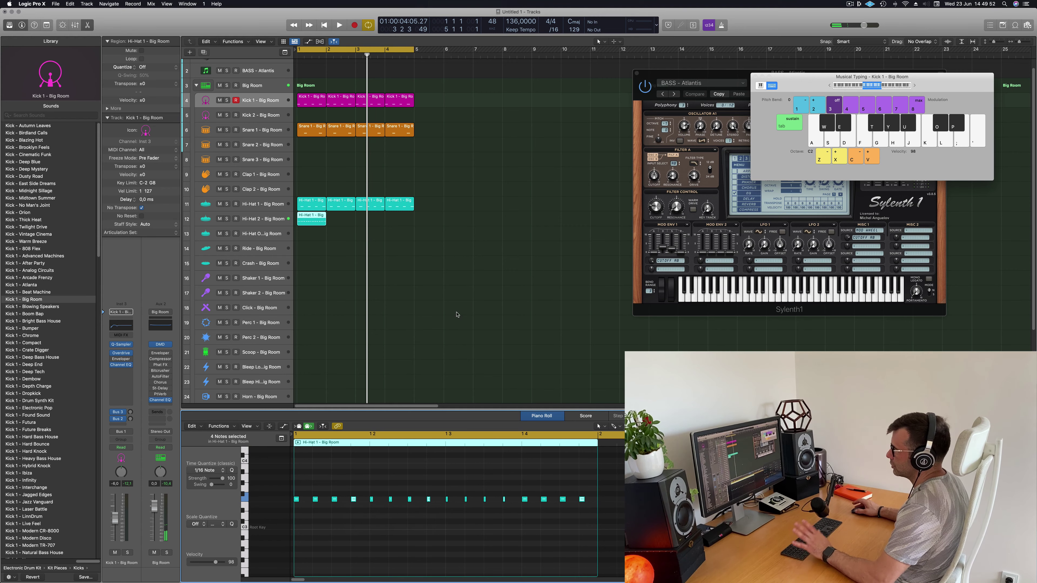
Repeat the one-bar Hi-Hat 2 region until it fills the four-bar loop, and select the Hi-Hat 2 track.
{"action": "left_click", "coordinate": [313, 216]}
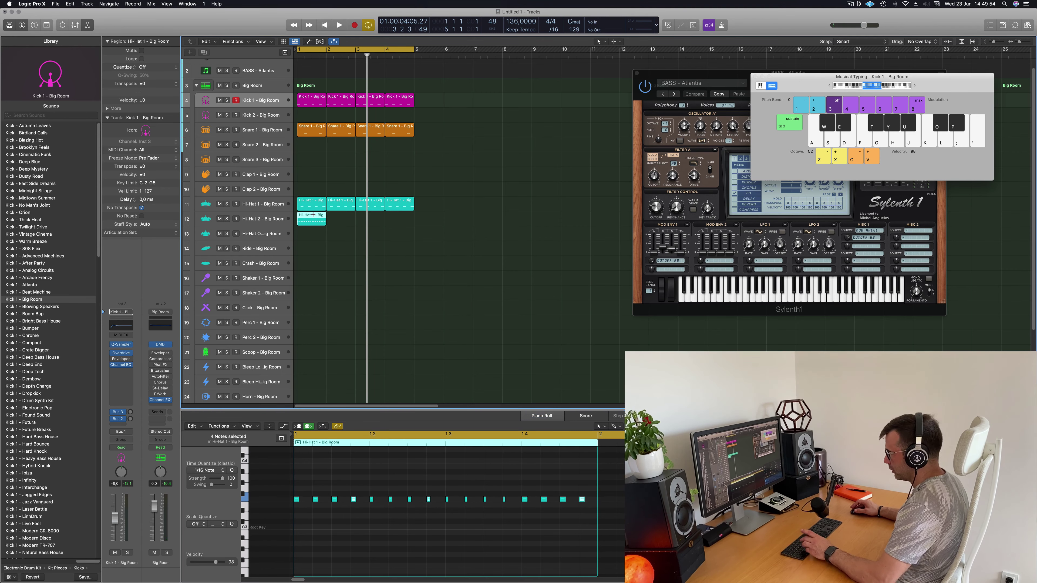
{"action": "key", "text": "super+r"}
{"action": "key", "text": "super+r"}
{"action": "left_click", "coordinate": [284, 216]}
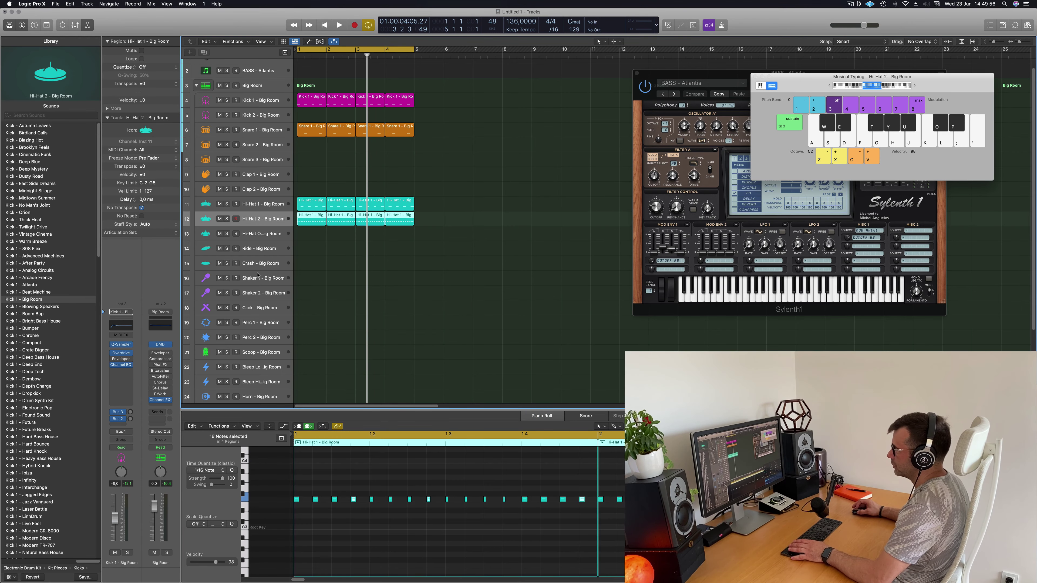
Audition the loop and set the Hi-Hat 2 track's volume to -17.8 dB.
{"action": "key", "text": "space"}
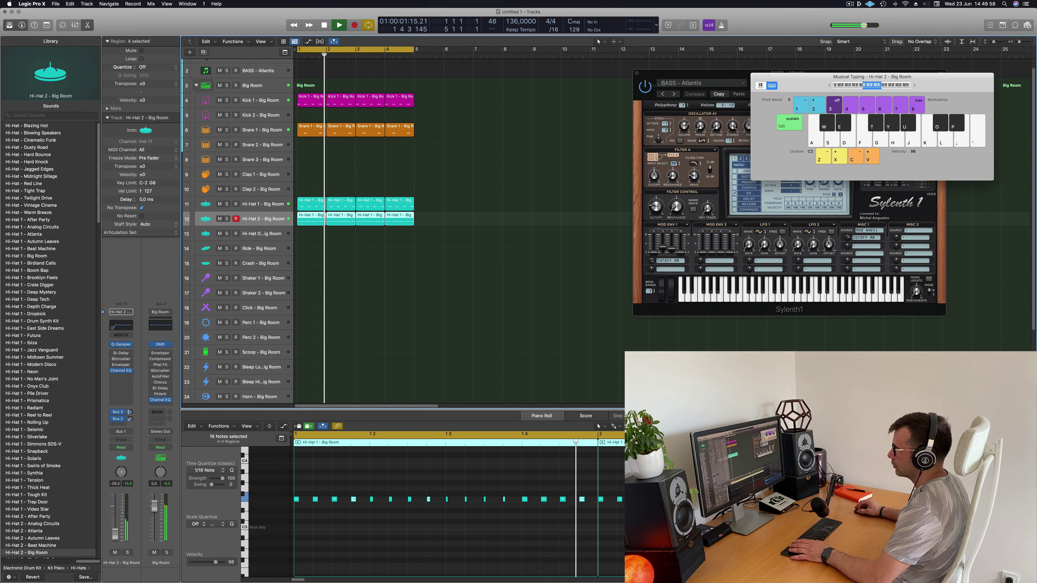
{"action": "key", "text": "space"}
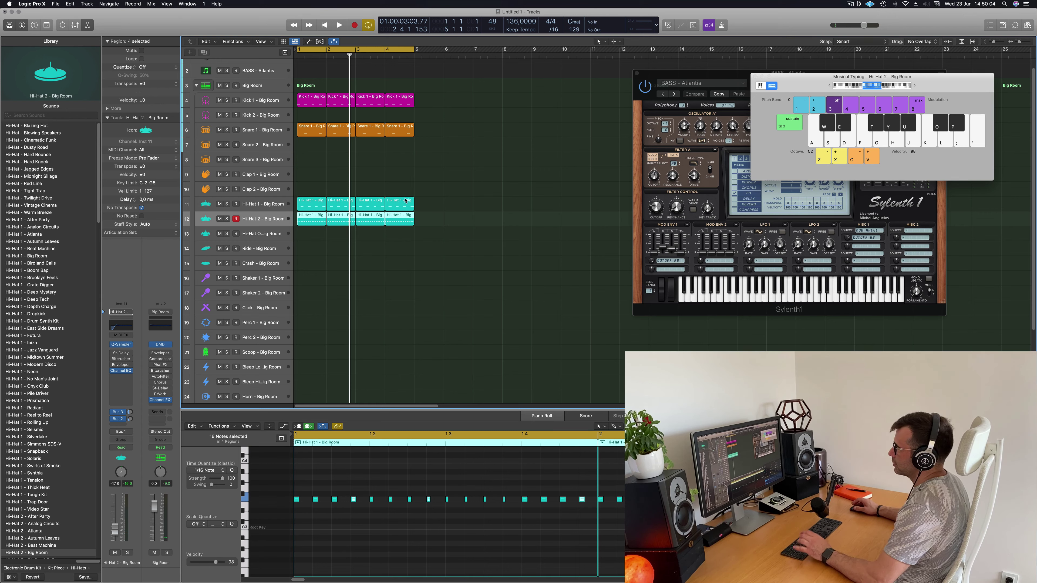
{"action": "key", "text": "space"}
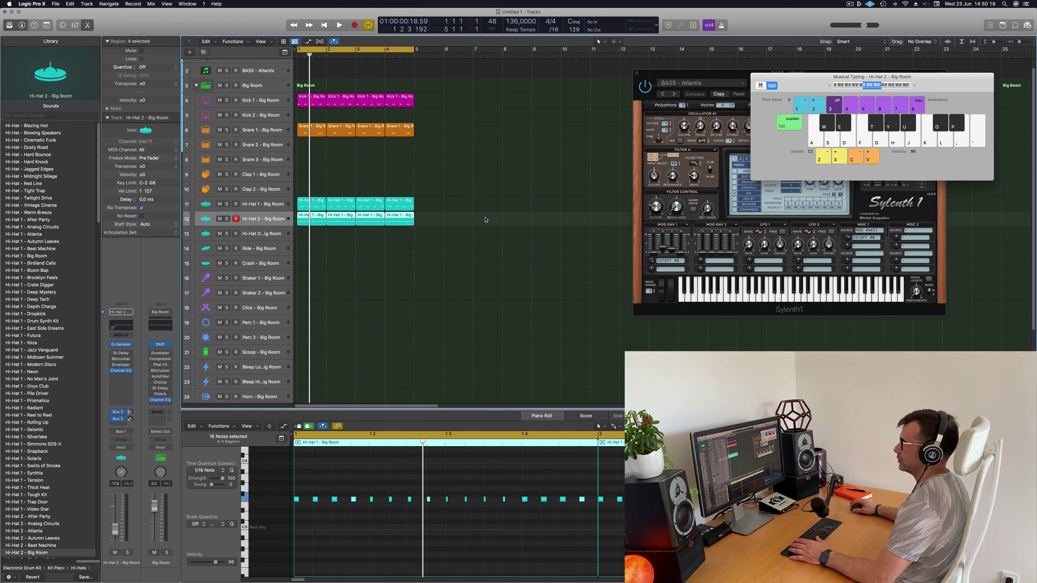
Duplicate the entire Big Room drum track stack.
{"action": "scroll", "coordinate": [399, 250], "scroll_direction": "down", "scroll_amount": 1}
{"action": "scroll", "coordinate": [489, 182], "scroll_direction": "down", "scroll_amount": 2}
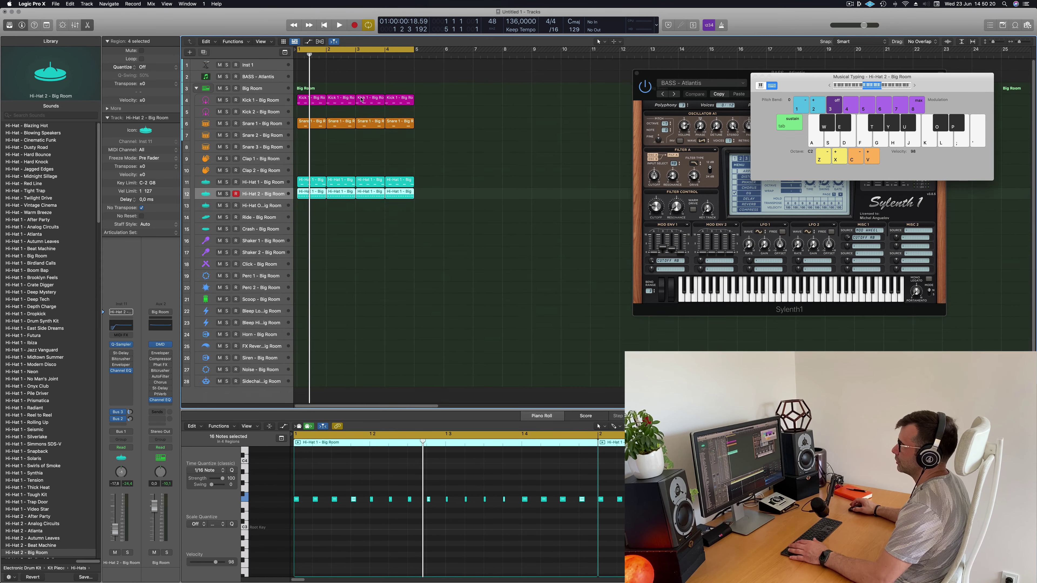
{"action": "left_click", "coordinate": [252, 88]}
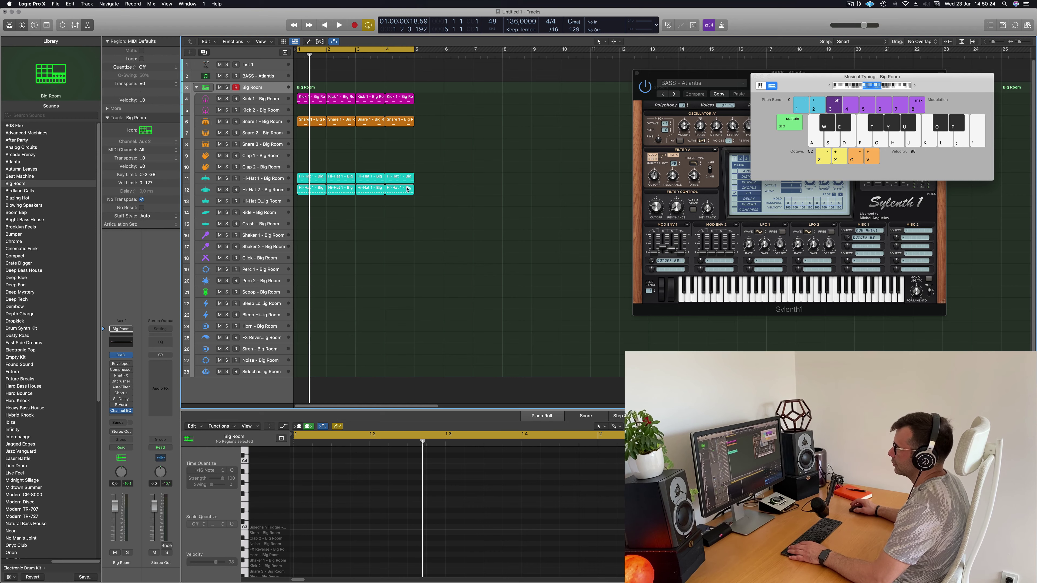
{"action": "key", "text": "super+d"}
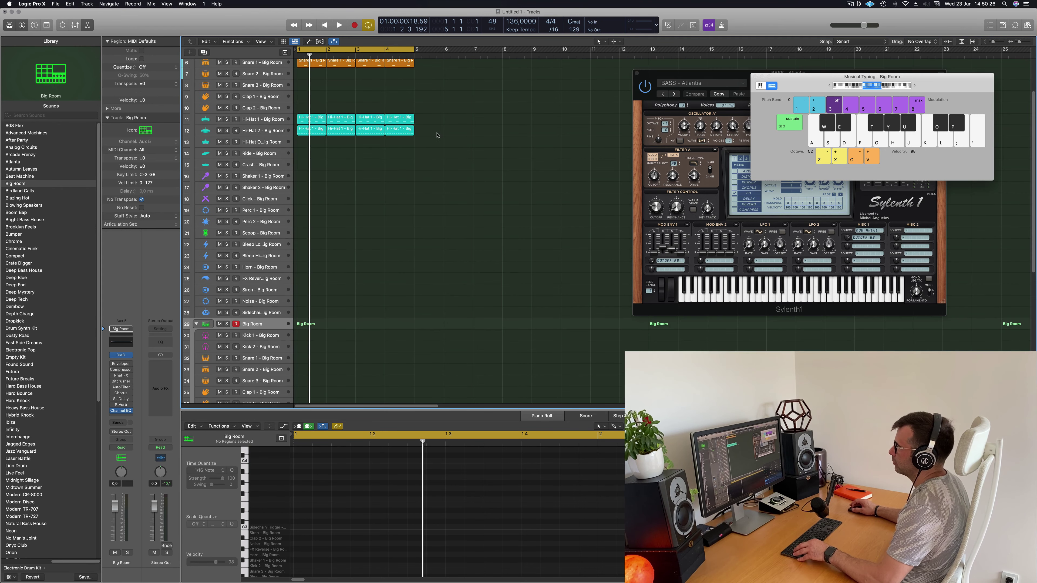
Copy the four Hi-Hat 2 regions to the Hi-Hat 2 track of the duplicated Big Room stack and delete the originals.
{"action": "left_click_drag", "start_coordinate": [438, 134], "coordinate": [307, 359]}
{"action": "scroll", "coordinate": [405, 173], "scroll_direction": "up", "scroll_amount": 5}
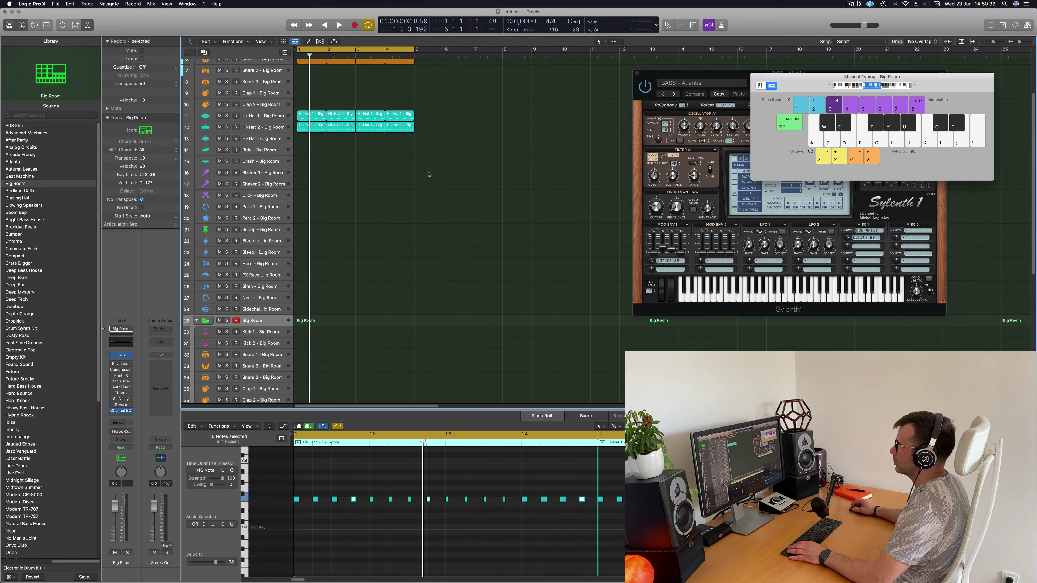
{"action": "left_click_drag", "start_coordinate": [429, 165], "coordinate": [311, 167]}
{"action": "key", "text": "Delete"}
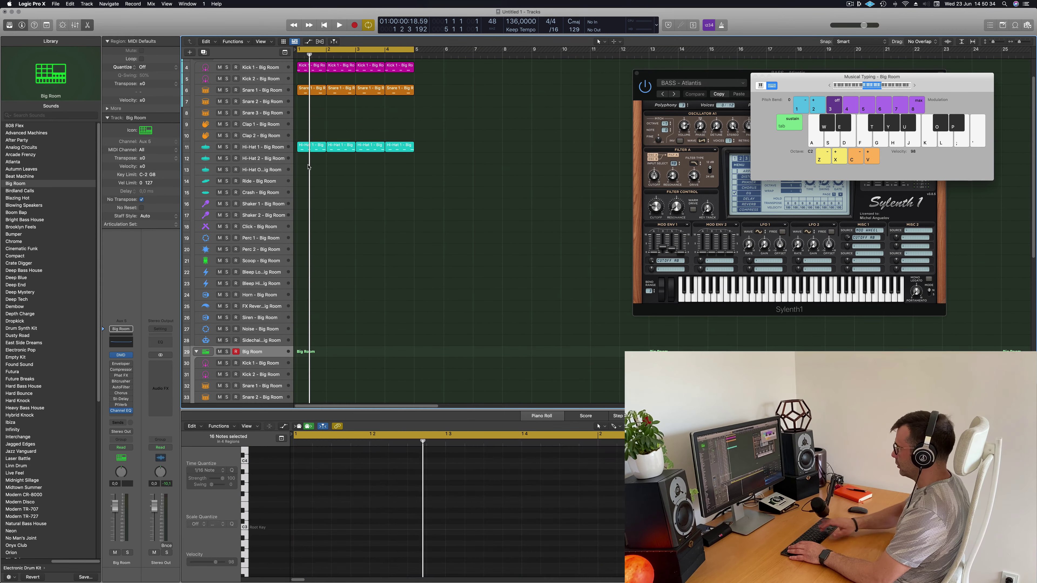
Play the loop and check the hi-hat regions in the original and duplicated Big Room stacks.
{"action": "key", "text": "space"}
{"action": "scroll", "coordinate": [367, 187], "scroll_direction": "down", "scroll_amount": 2}
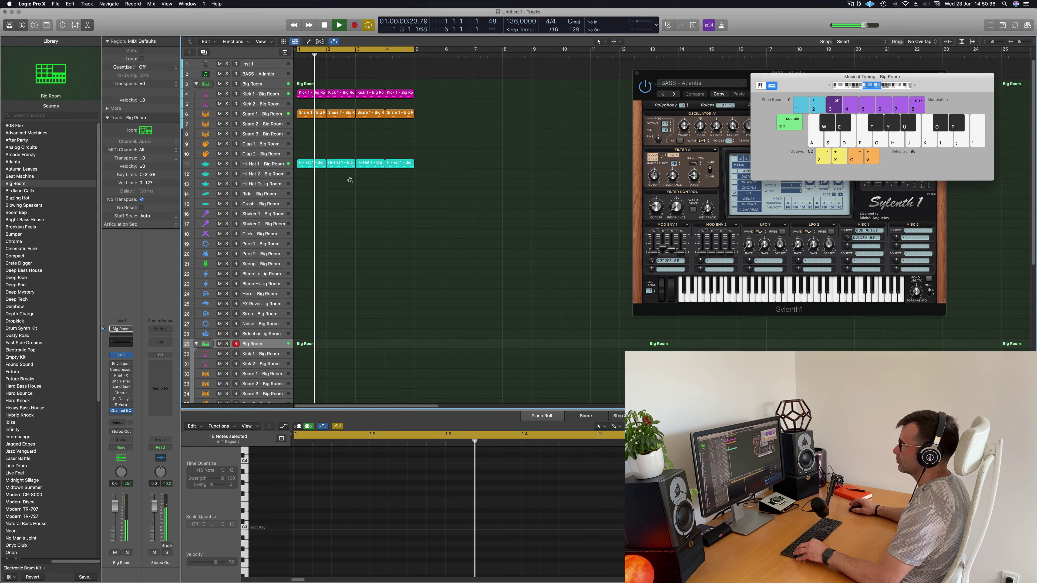
{"action": "scroll", "coordinate": [390, 190], "scroll_direction": "down", "scroll_amount": 1}
{"action": "scroll", "coordinate": [394, 193], "scroll_direction": "left", "scroll_amount": 3}
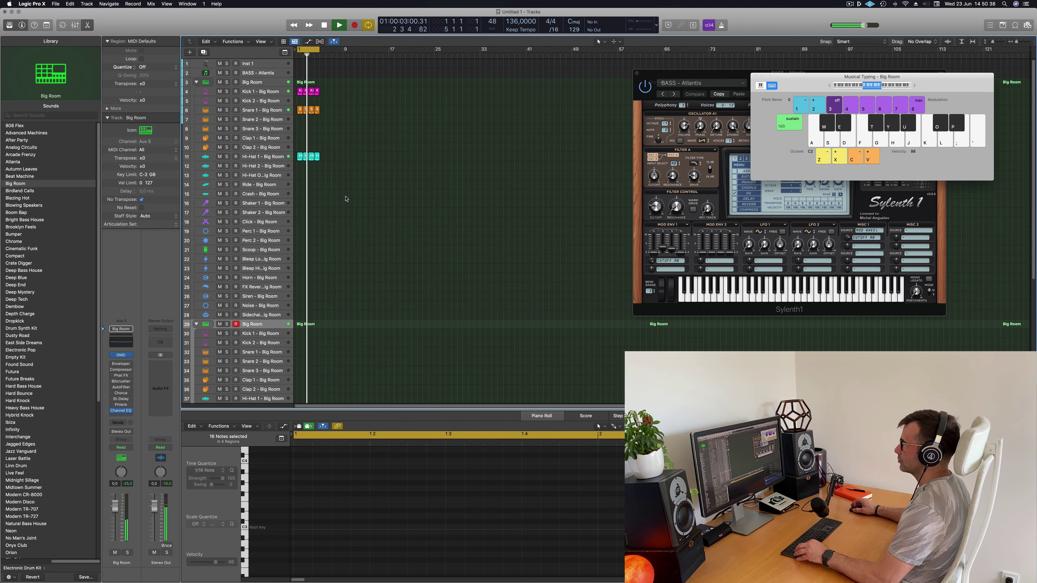
{"action": "scroll", "coordinate": [346, 197], "scroll_direction": "right", "scroll_amount": 1}
{"action": "scroll", "coordinate": [389, 198], "scroll_direction": "right", "scroll_amount": 1}
{"action": "scroll", "coordinate": [416, 204], "scroll_direction": "down", "scroll_amount": 5}
{"action": "key", "text": "space"}
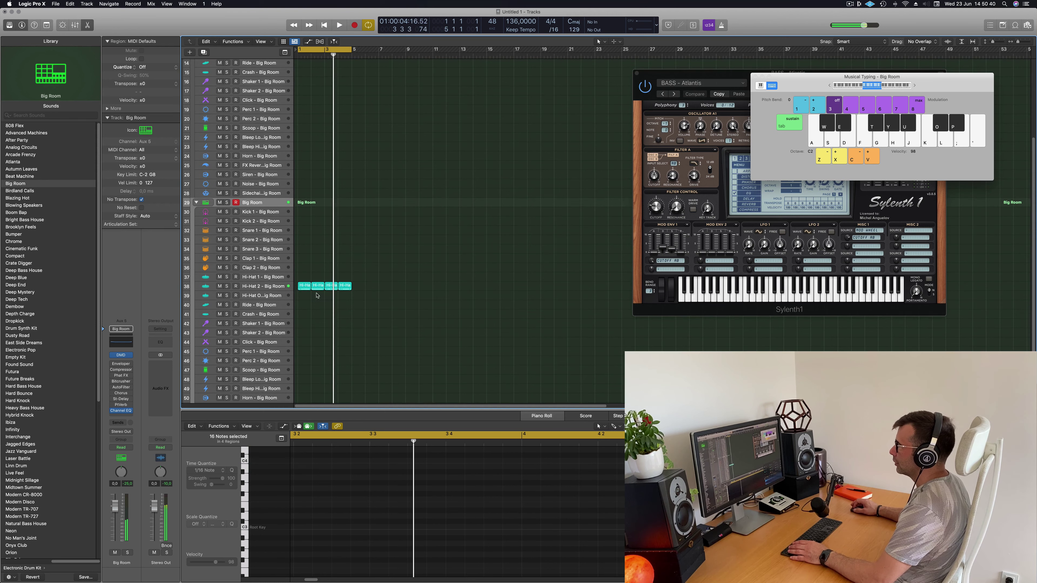
On the duplicated stack's Hi-Hat 2 track, set the Channel EQ low cut to 800 Hz and the volume to -21.8 dB.
{"action": "left_click", "coordinate": [262, 288]}
{"action": "key", "text": "space"}
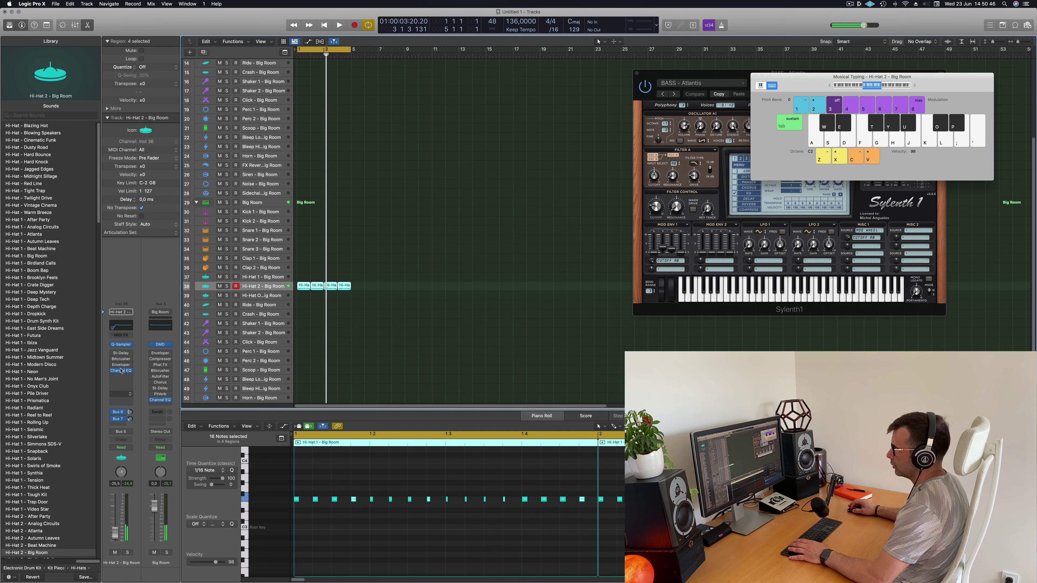
{"action": "left_click", "coordinate": [118, 322]}
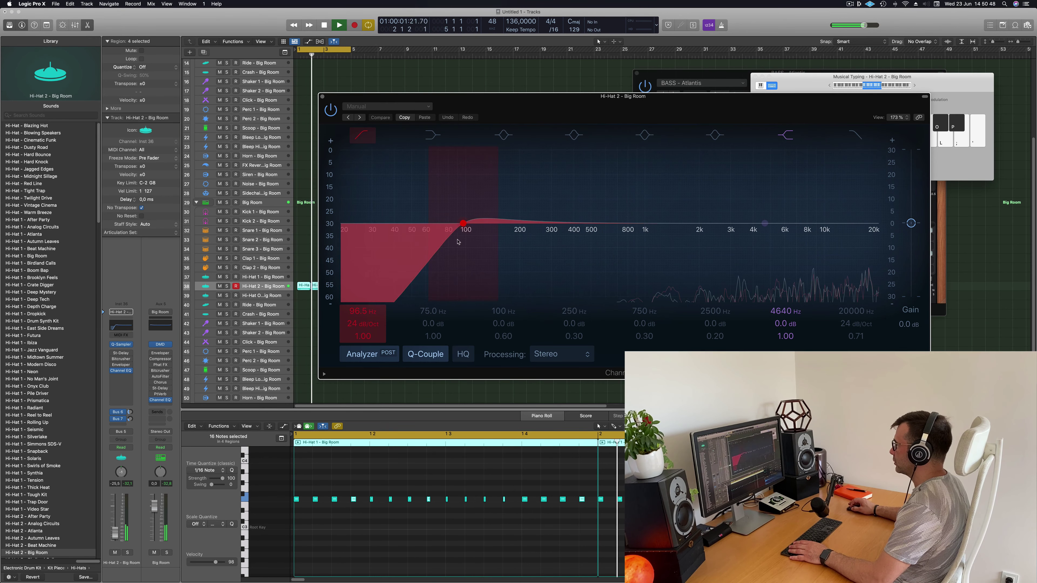
{"action": "left_click_drag", "start_coordinate": [465, 241], "coordinate": [617, 246]}
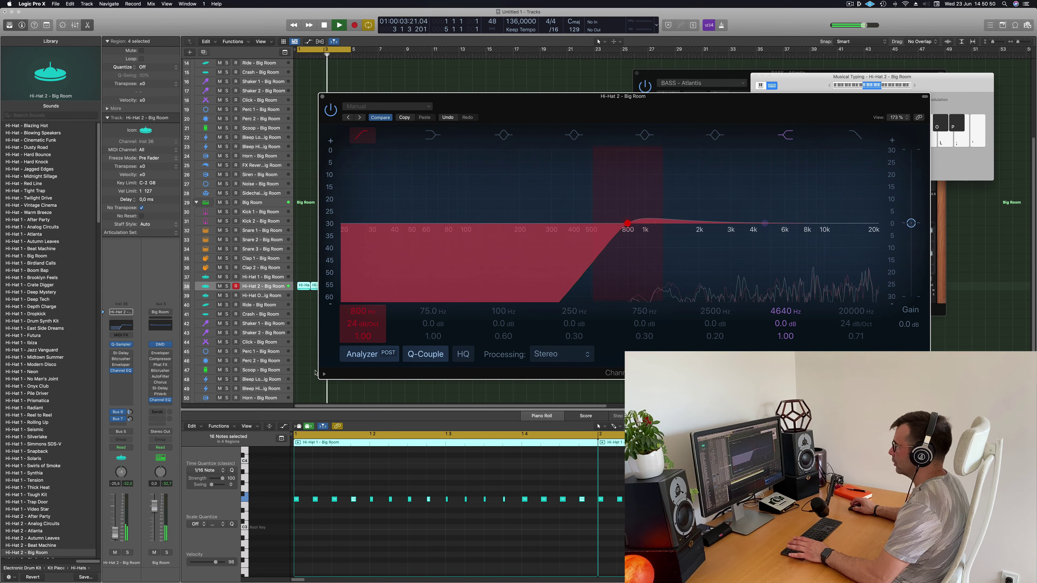
{"action": "left_click_drag", "start_coordinate": [115, 533], "coordinate": [115, 531]}
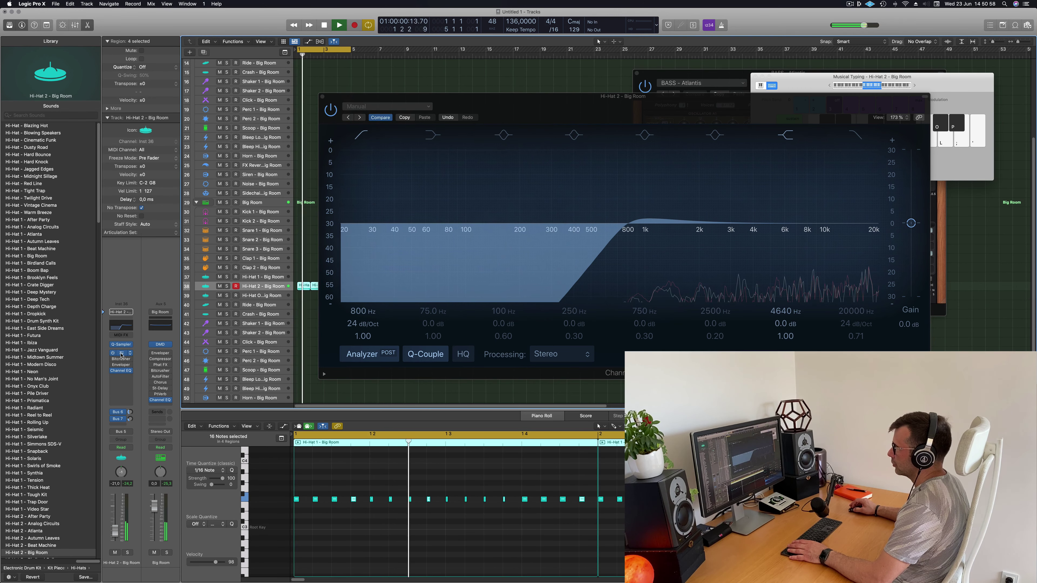
Set the Hi-Hat 2 Stereo Delay output mix to 28% left and 22% right, then close both effect windows.
{"action": "left_click", "coordinate": [121, 353]}
{"action": "left_click_drag", "start_coordinate": [546, 293], "coordinate": [570, 273]}
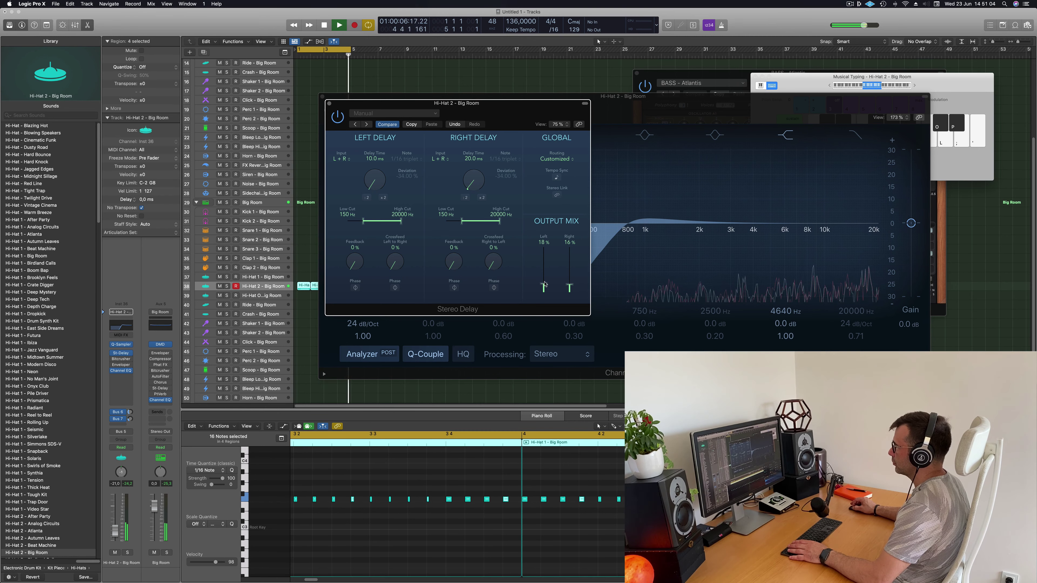
{"action": "left_click_drag", "start_coordinate": [544, 282], "coordinate": [544, 280]}
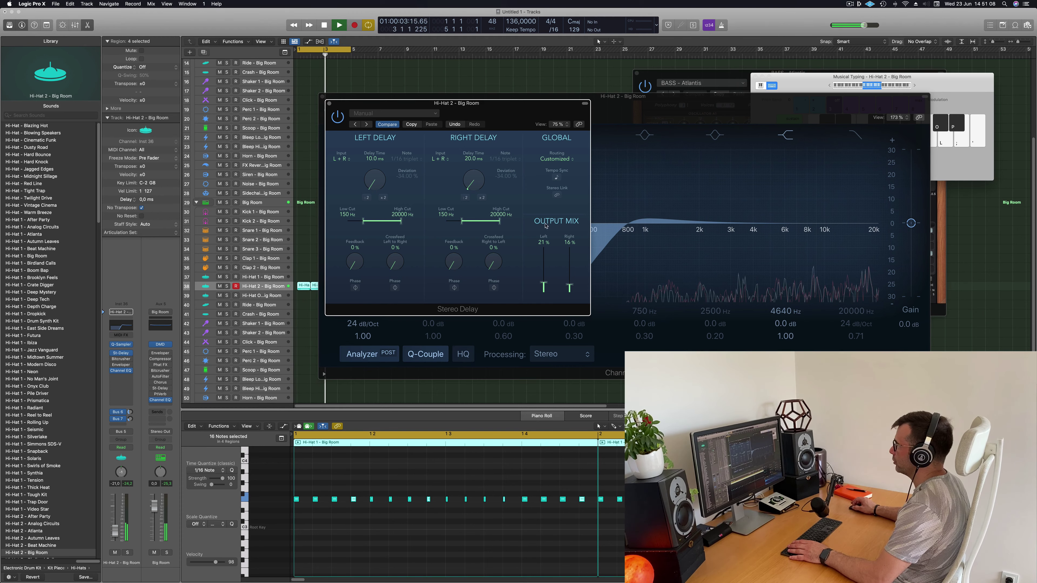
{"action": "left_click_drag", "start_coordinate": [568, 288], "coordinate": [583, 205]}
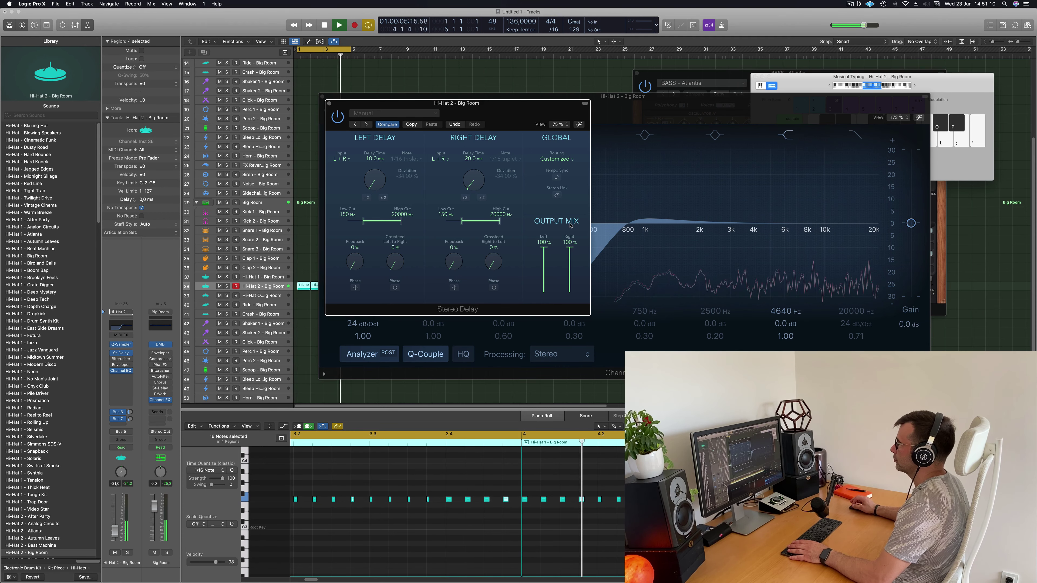
{"action": "left_click_drag", "start_coordinate": [546, 250], "coordinate": [546, 283]}
{"action": "left_click_drag", "start_coordinate": [569, 249], "coordinate": [569, 296]}
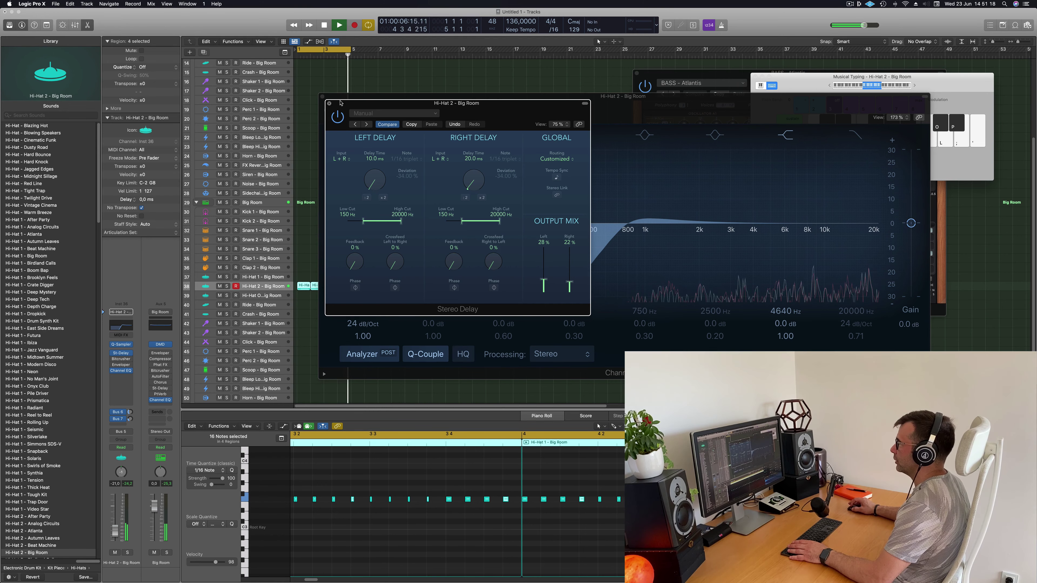
{"action": "left_click", "coordinate": [329, 104]}
{"action": "left_click_drag", "start_coordinate": [376, 98], "coordinate": [463, 100]}
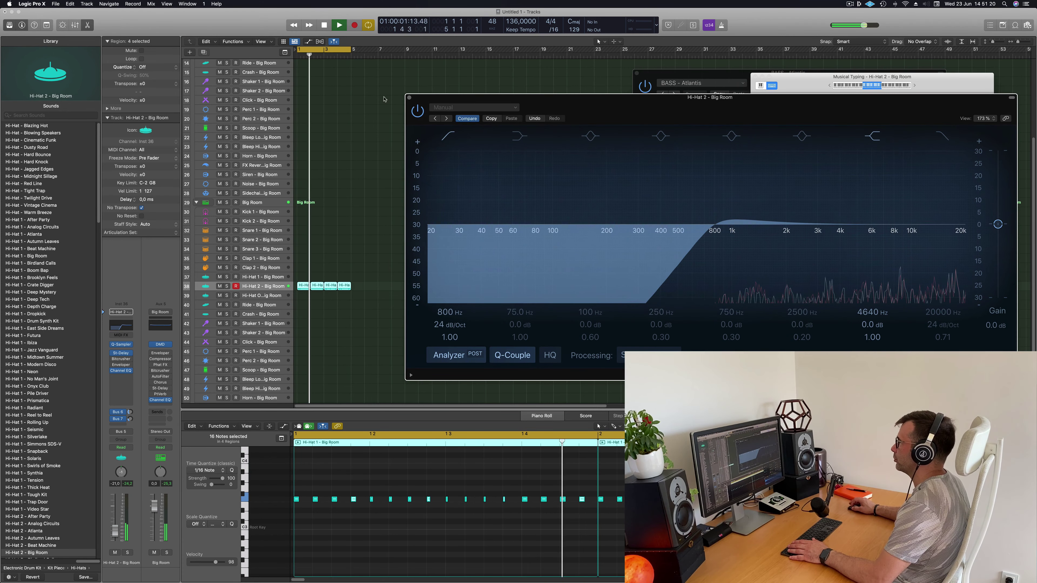
{"action": "left_click", "coordinate": [409, 97]}
{"action": "scroll", "coordinate": [368, 199], "scroll_direction": "up", "scroll_amount": 5}
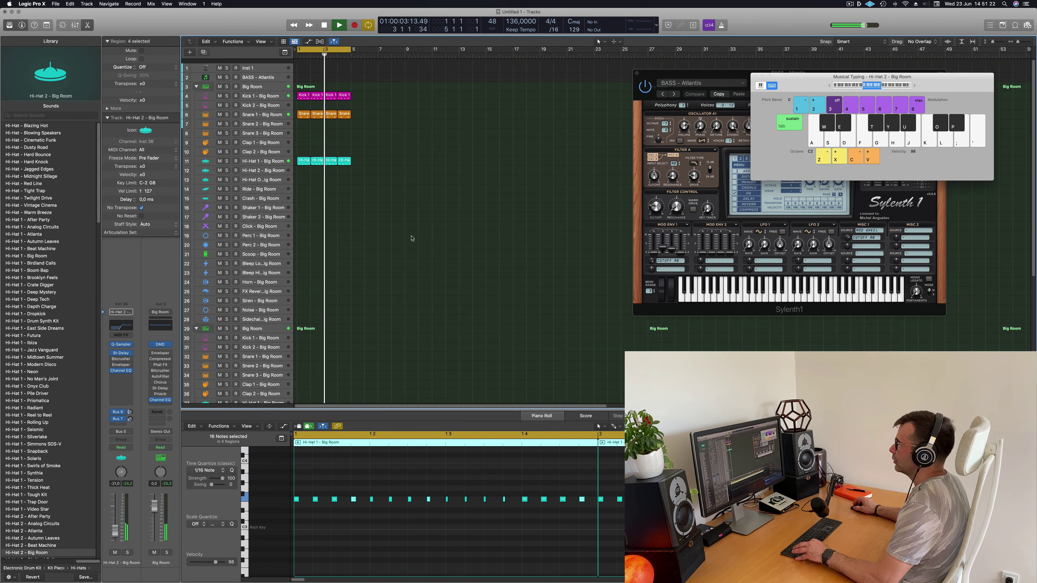
Copy the bar 1 Hi-Hat 1 region to the Ride track and duplicate its four notes onto the beats, making an eighth-note pattern.
{"action": "scroll", "coordinate": [416, 239], "scroll_direction": "up", "scroll_amount": 2}
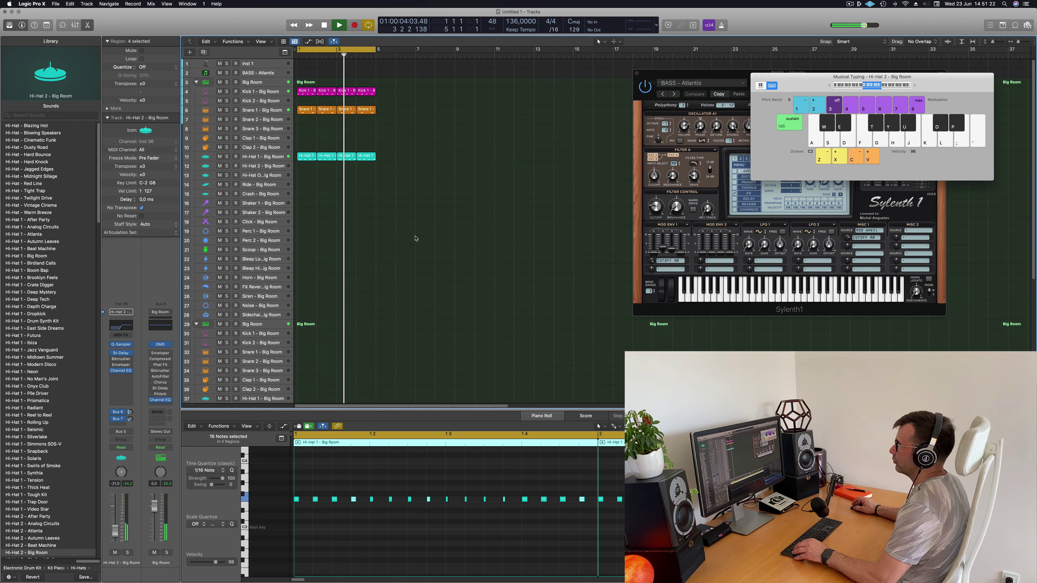
{"action": "left_click", "coordinate": [448, 167]}
{"action": "key", "text": "space"}
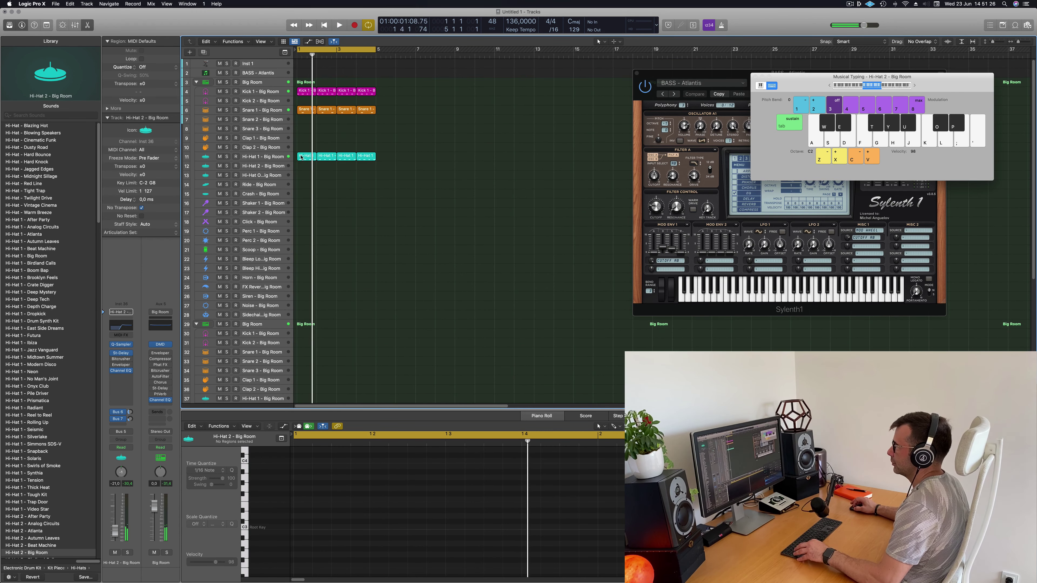
{"action": "left_click", "coordinate": [301, 156]}
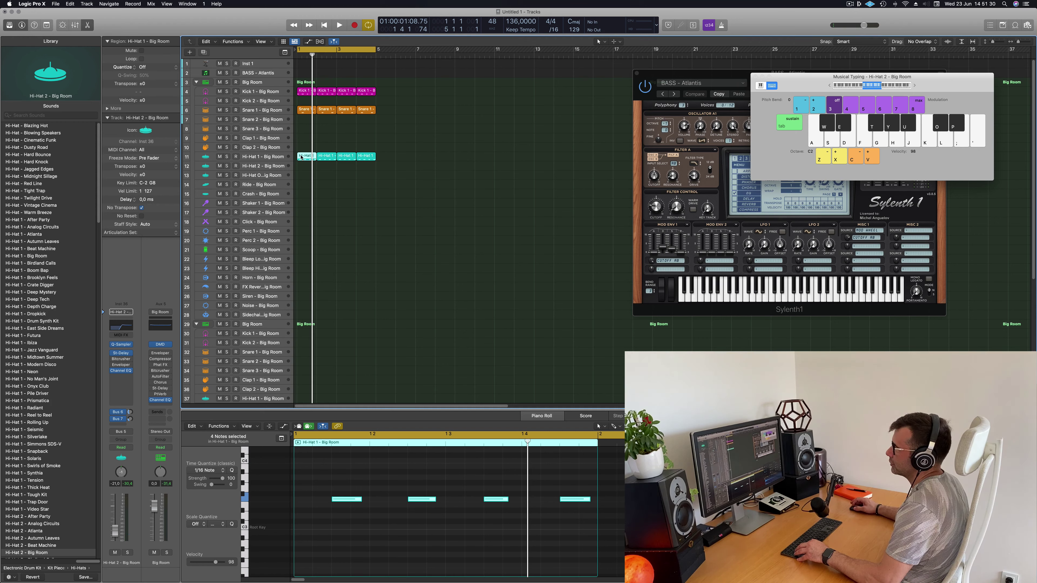
{"action": "left_click_drag", "start_coordinate": [299, 175], "coordinate": [299, 186]}
{"action": "left_click_drag", "start_coordinate": [601, 522], "coordinate": [312, 501]}
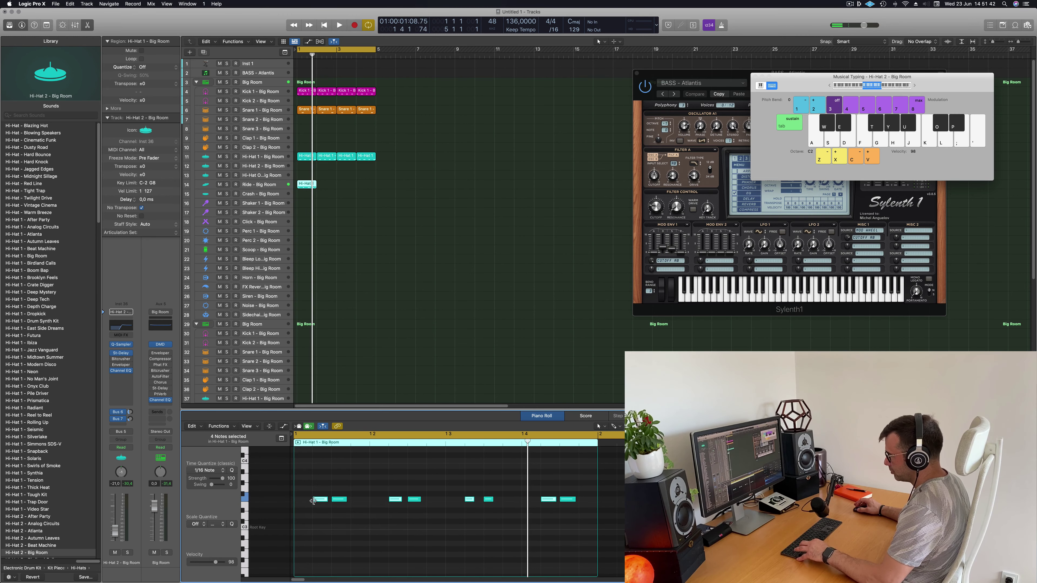
{"action": "key", "text": "super+z"}
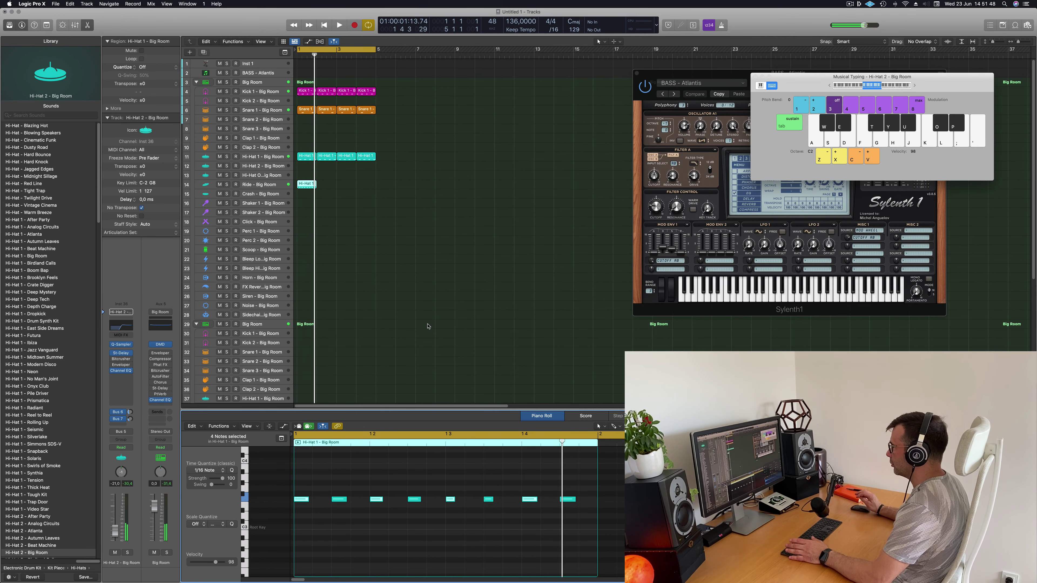
Play the loop, select the Ride track and repeat its region three times so it fills bars 1 to 4.
{"action": "key", "text": "space"}
{"action": "left_click", "coordinate": [263, 184]}
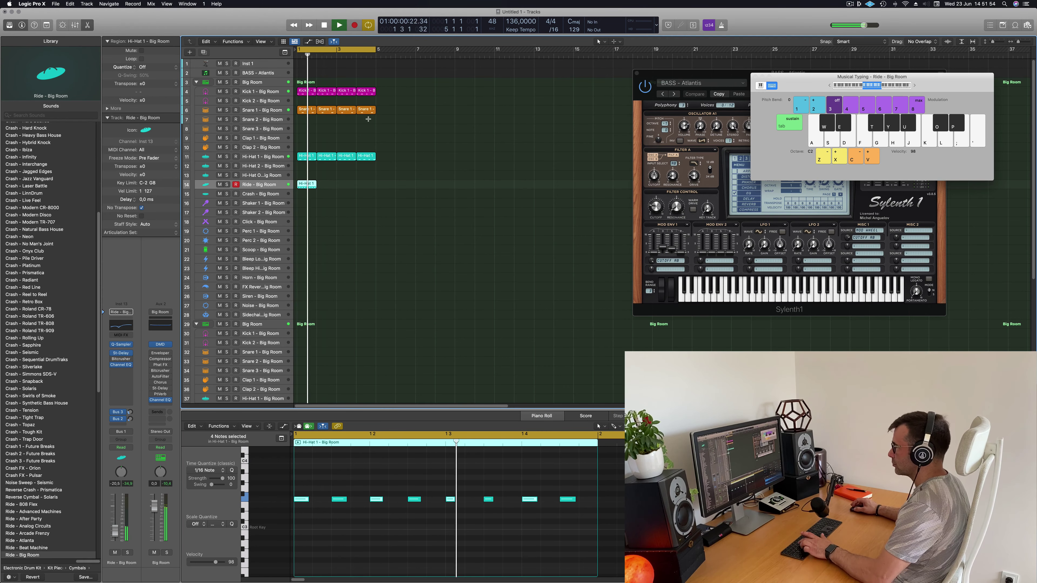
{"action": "key", "text": "super+r"}
{"action": "key", "text": "super+r"}
{"action": "key", "text": "super+r"}
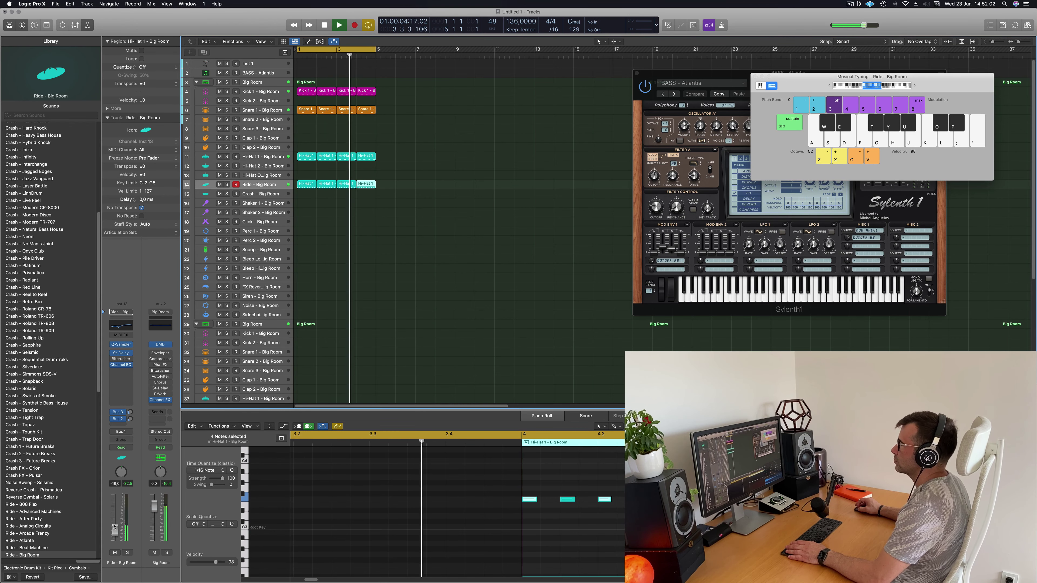
Move the bar 1 Ride region to the Crash track and delete all of its notes except the first.
{"action": "scroll", "coordinate": [416, 225], "scroll_direction": "down", "scroll_amount": 3}
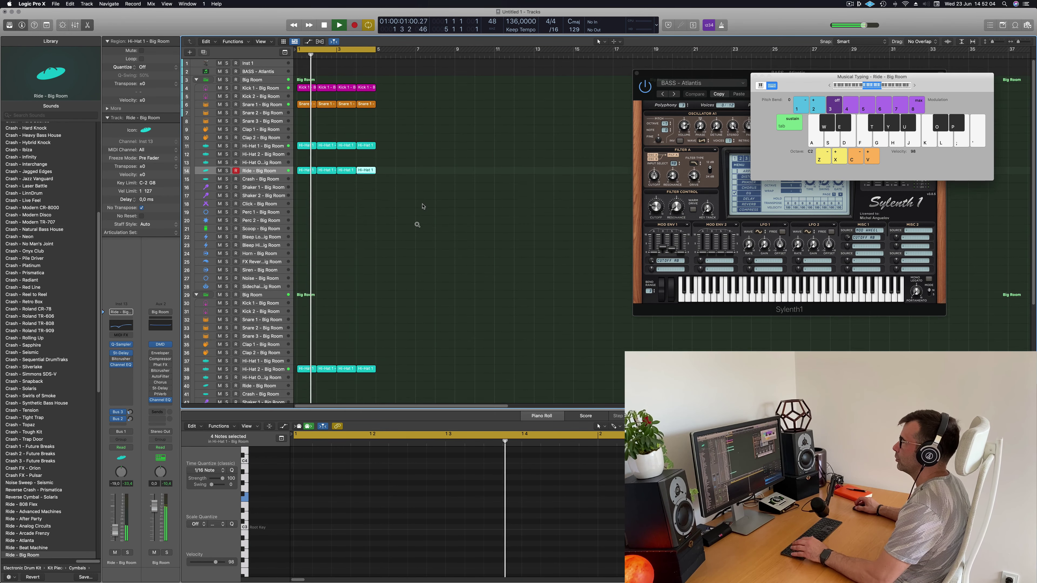
{"action": "left_click", "coordinate": [406, 168]}
{"action": "left_click_drag", "start_coordinate": [301, 151], "coordinate": [303, 158]}
{"action": "left_click_drag", "start_coordinate": [333, 484], "coordinate": [621, 533]}
Copy the bar 2 Ride region back to bar 1 and play the loop with the Ride volume at -24.0 dB.
{"action": "left_click", "coordinate": [327, 152]}
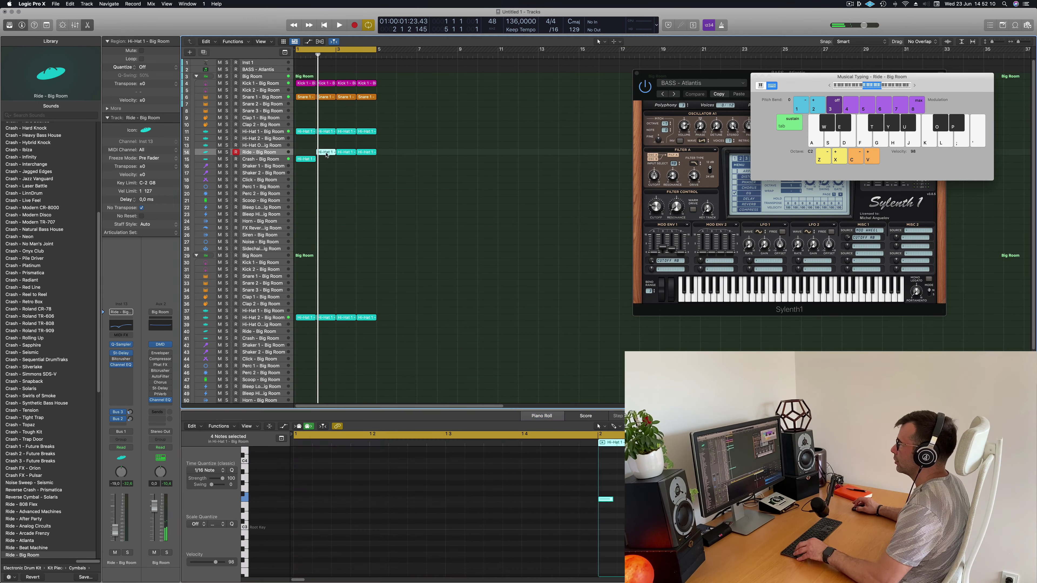
{"action": "left_click_drag", "start_coordinate": [317, 156], "coordinate": [307, 154]}
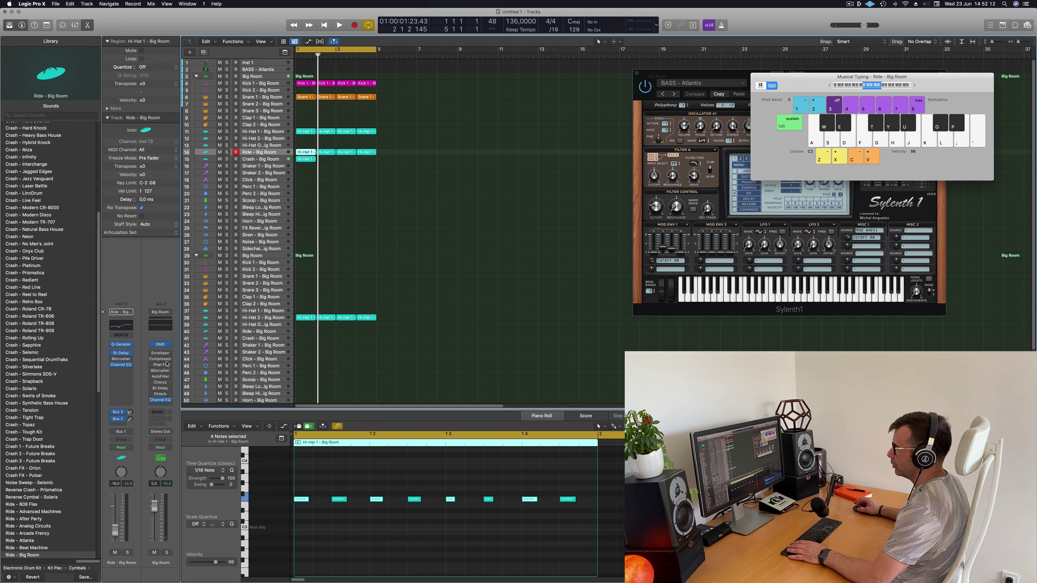
{"action": "key", "text": "space"}
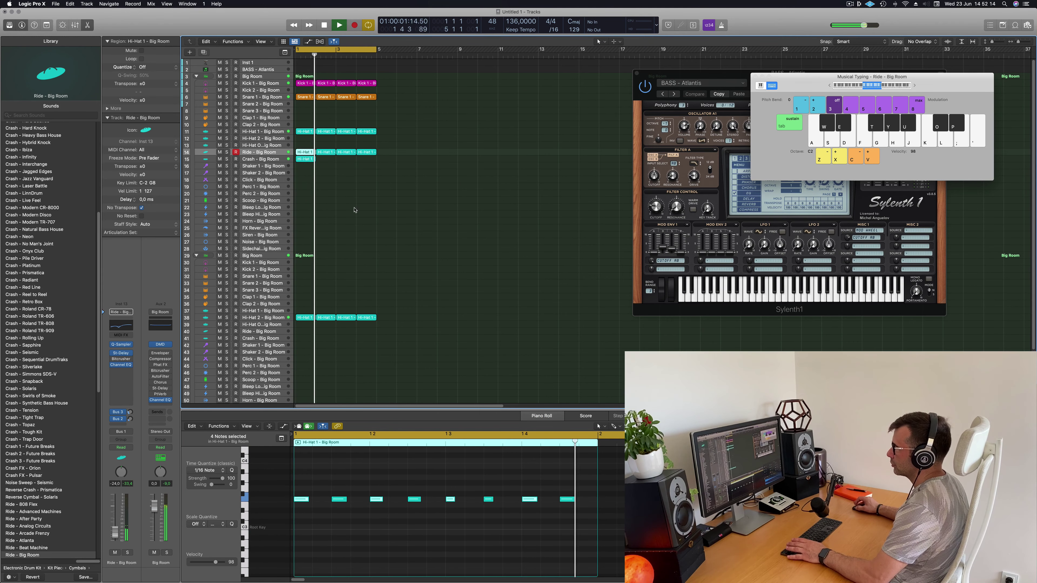
Select the Crash track and lower its volume while the loop plays.
{"action": "key", "text": "Down"}
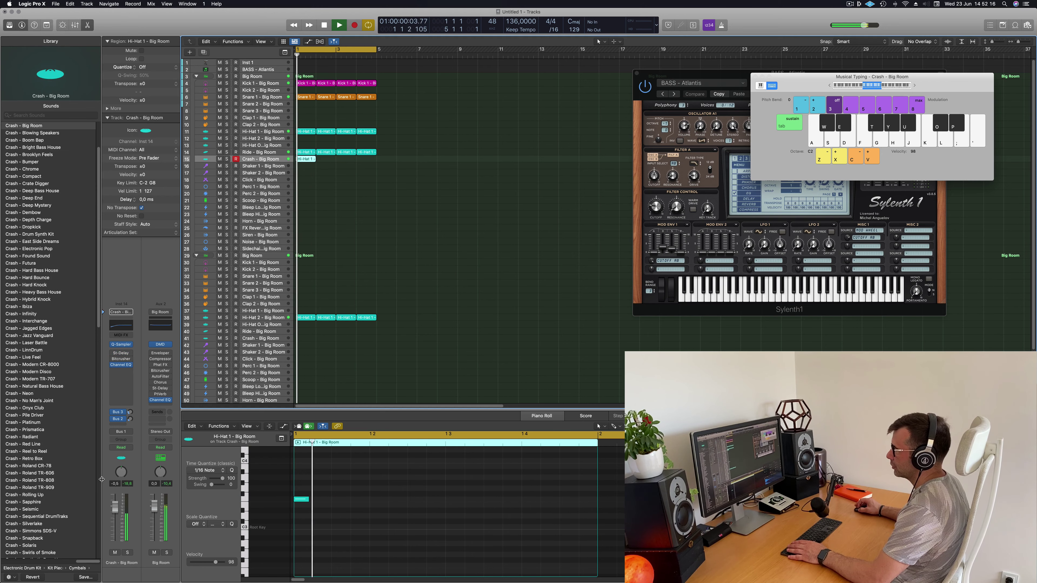
{"action": "left_click_drag", "start_coordinate": [119, 507], "coordinate": [119, 515]}
{"action": "key", "text": "space"}
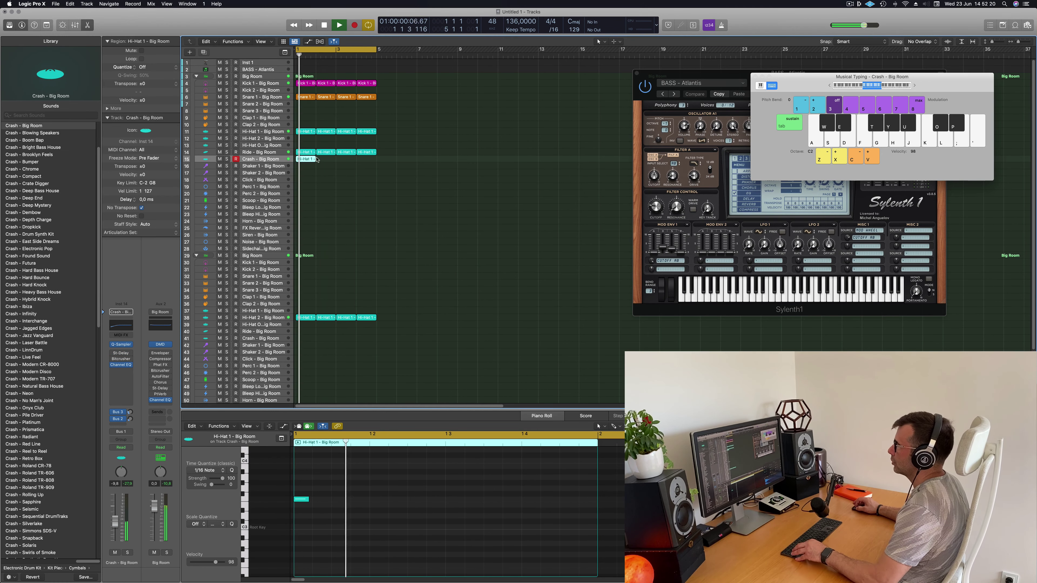
Copy the bar 1 Crash region to bar 3 of the same track.
{"action": "left_click_drag", "start_coordinate": [304, 159], "coordinate": [344, 160]}
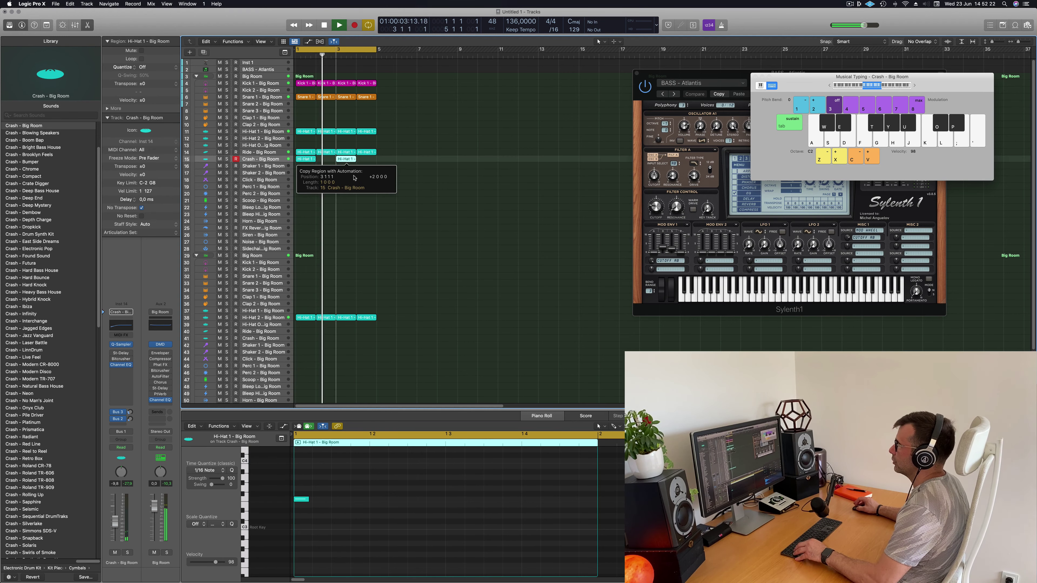
{"action": "left_click", "coordinate": [381, 196]}
{"action": "key", "text": "Return"}
{"action": "key", "text": "super+Right"}
{"action": "left_click", "coordinate": [409, 196]}
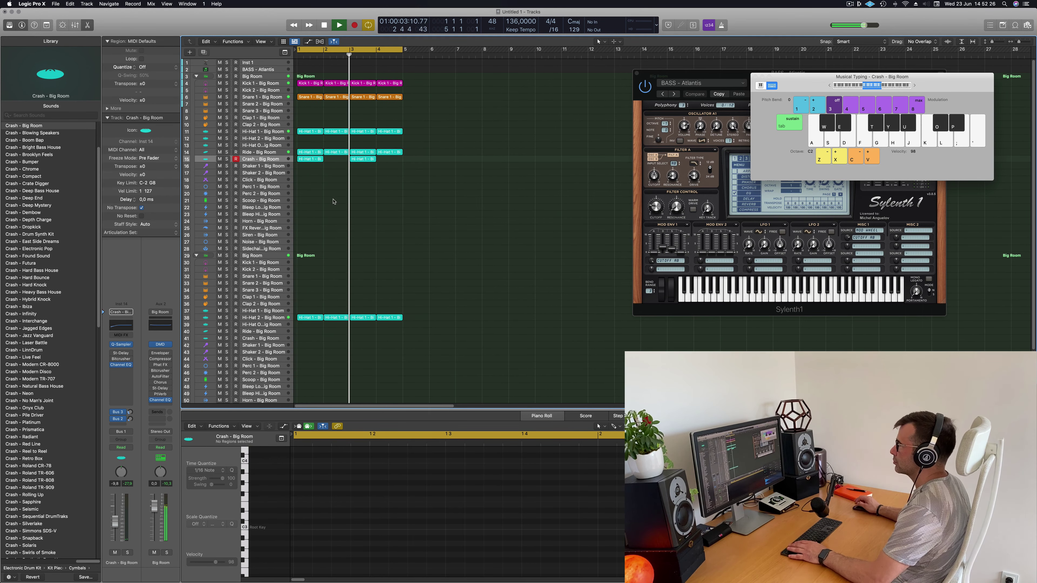
Copy the bar 1 Snare 1 region to the Click track and restart playback from the beginning.
{"action": "key", "text": "Return"}
{"action": "left_click", "coordinate": [311, 98]}
{"action": "left_click_drag", "start_coordinate": [311, 98], "coordinate": [311, 182]}
{"action": "key", "text": "Return"}
{"action": "scroll", "coordinate": [341, 539], "scroll_direction": "down", "scroll_amount": 2}
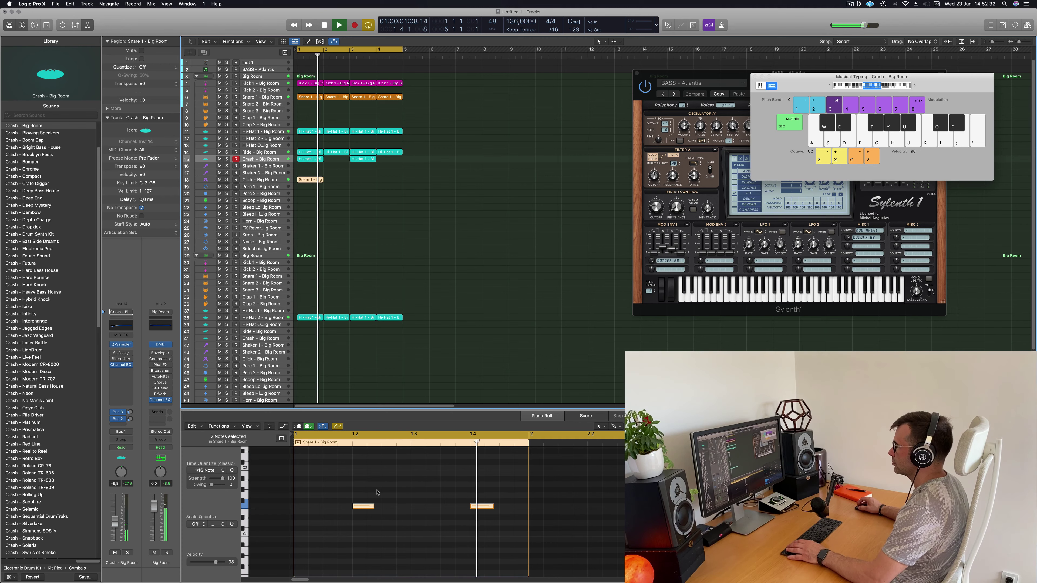
Audition the two notes of the copied Snare 1 region at different pitches by transposing them up and back down.
{"action": "key", "text": "Delete"}
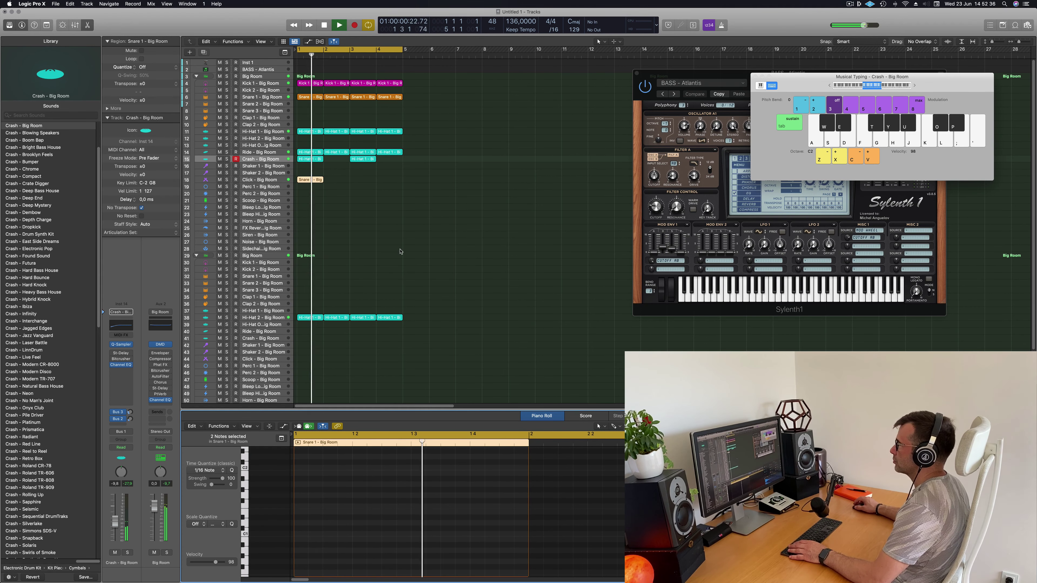
{"action": "scroll", "coordinate": [347, 530], "scroll_direction": "up", "scroll_amount": 5}
{"action": "scroll", "coordinate": [346, 529], "scroll_direction": "up", "scroll_amount": 3}
{"action": "scroll", "coordinate": [347, 528], "scroll_direction": "down", "scroll_amount": 2}
{"action": "left_click_drag", "start_coordinate": [340, 524], "coordinate": [514, 557]}
{"action": "key", "text": "alt+shift+Up"}
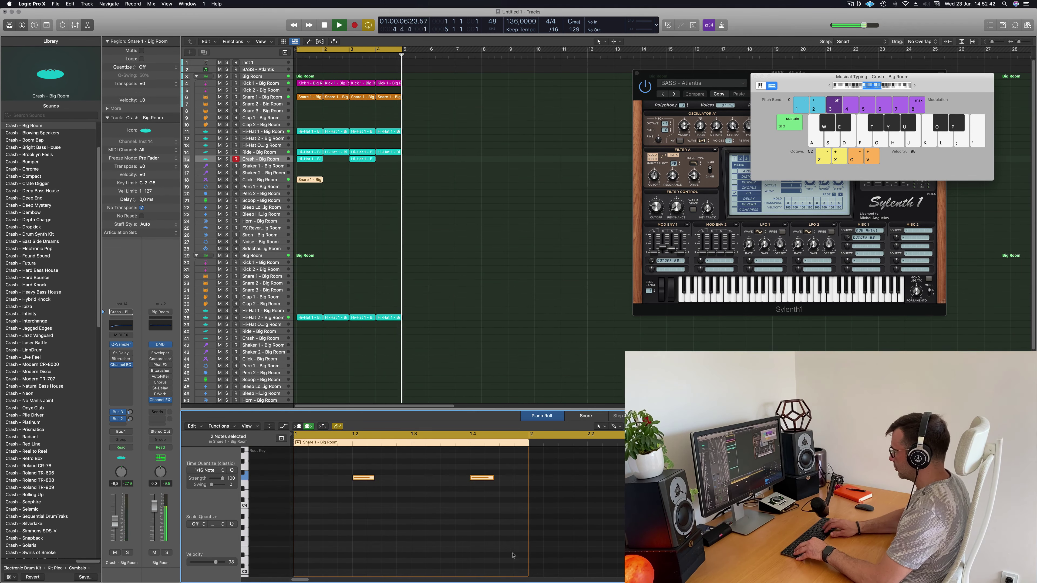
{"action": "key", "text": "alt+shift+Up"}
{"action": "scroll", "coordinate": [372, 509], "scroll_direction": "up", "scroll_amount": 5}
{"action": "left_click_drag", "start_coordinate": [345, 515], "coordinate": [513, 545]}
{"action": "key", "text": "alt+Down"}
{"action": "key", "text": "alt+Down"}
{"action": "key", "text": "alt+Down"}
{"action": "key", "text": "alt+Down"}
{"action": "key", "text": "alt+Down"}
{"action": "key", "text": "alt+Down"}
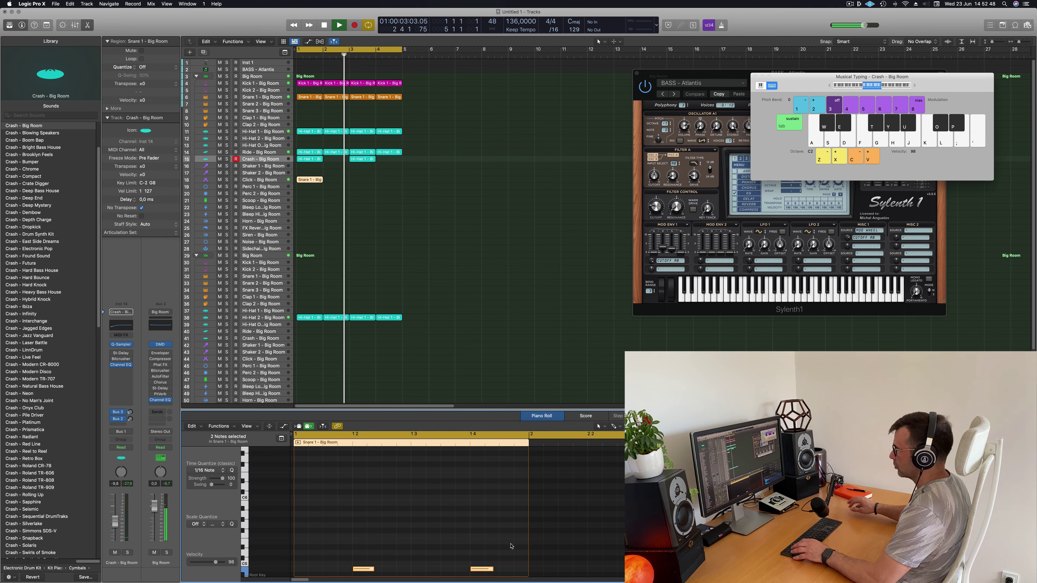
{"action": "scroll", "coordinate": [435, 544], "scroll_direction": "down", "scroll_amount": 4}
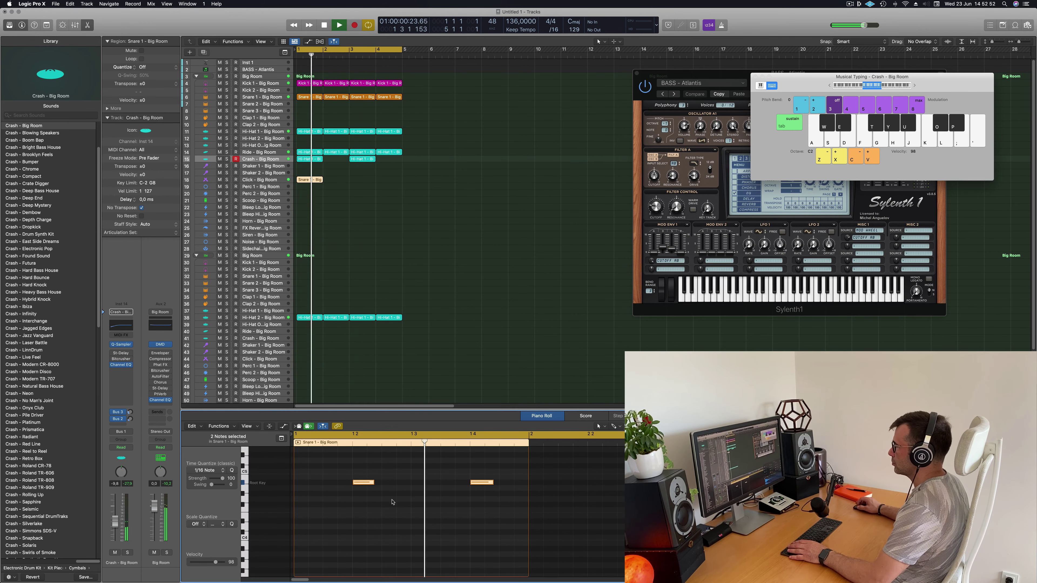
Move the copied Snare 1 region from the Click track to the Perc 1 track and transpose its two notes down to A♯1.
{"action": "left_click", "coordinate": [278, 181]}
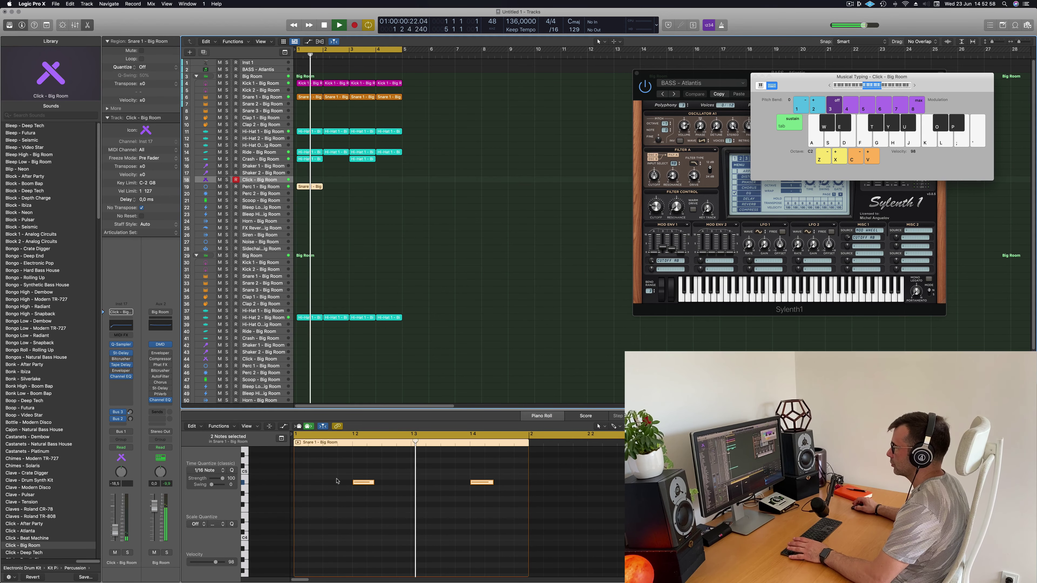
{"action": "key", "text": "space"}
{"action": "key", "text": "alt+shift+Down"}
{"action": "key", "text": "alt+shift+Down"}
{"action": "key", "text": "space"}
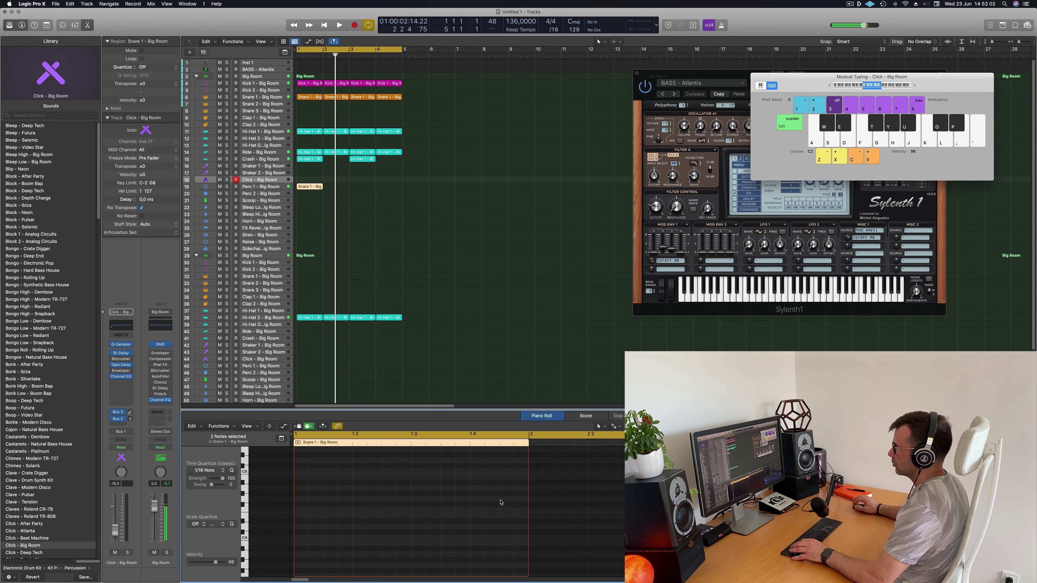
{"action": "key", "text": "space"}
{"action": "scroll", "coordinate": [307, 177], "scroll_direction": "down", "scroll_amount": 2}
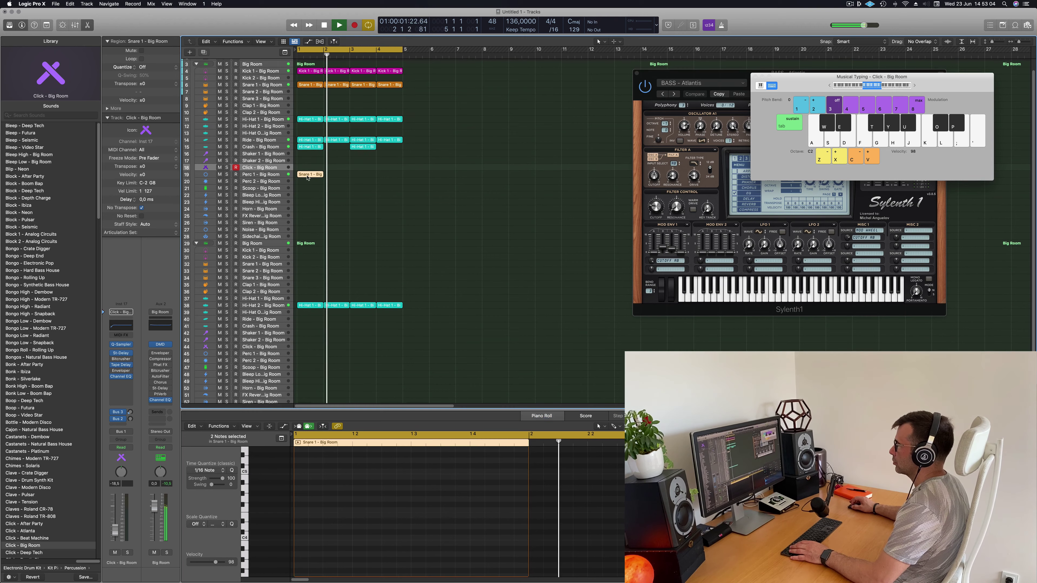
{"action": "double_click", "coordinate": [307, 176]}
{"action": "double_click", "coordinate": [310, 186]}
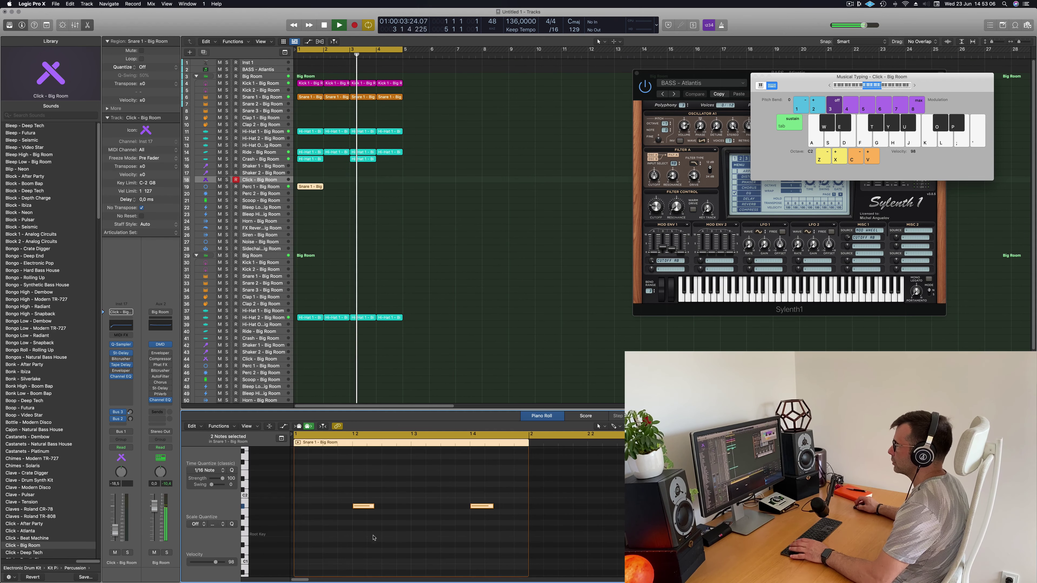
{"action": "key", "text": "space"}
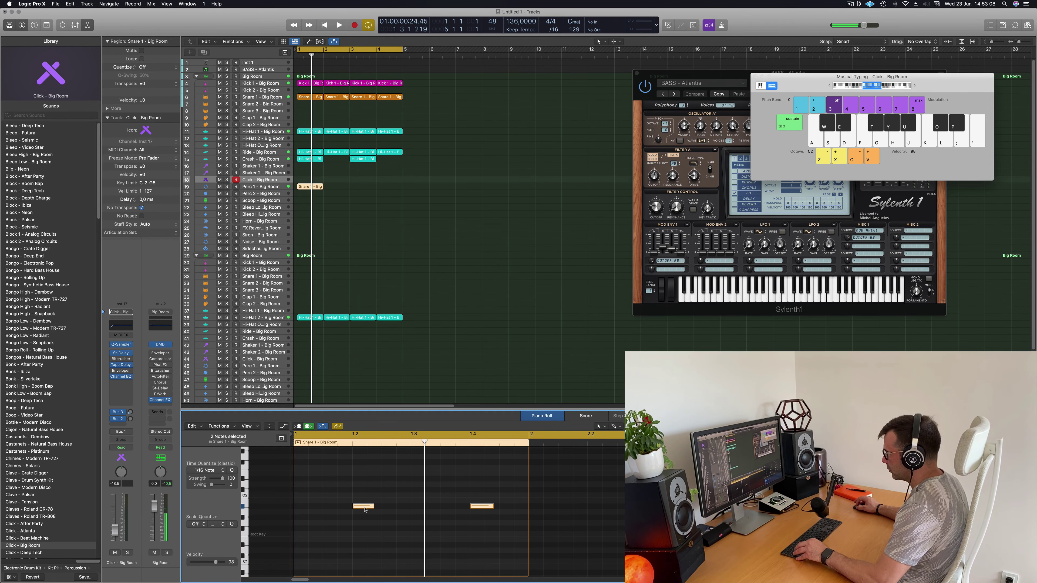
Copy the two notes of the Perc 1 region an eighth note later and shift the first pair one sixteenth note later.
{"action": "left_click_drag", "start_coordinate": [365, 507], "coordinate": [395, 509]}
{"action": "key", "text": "space"}
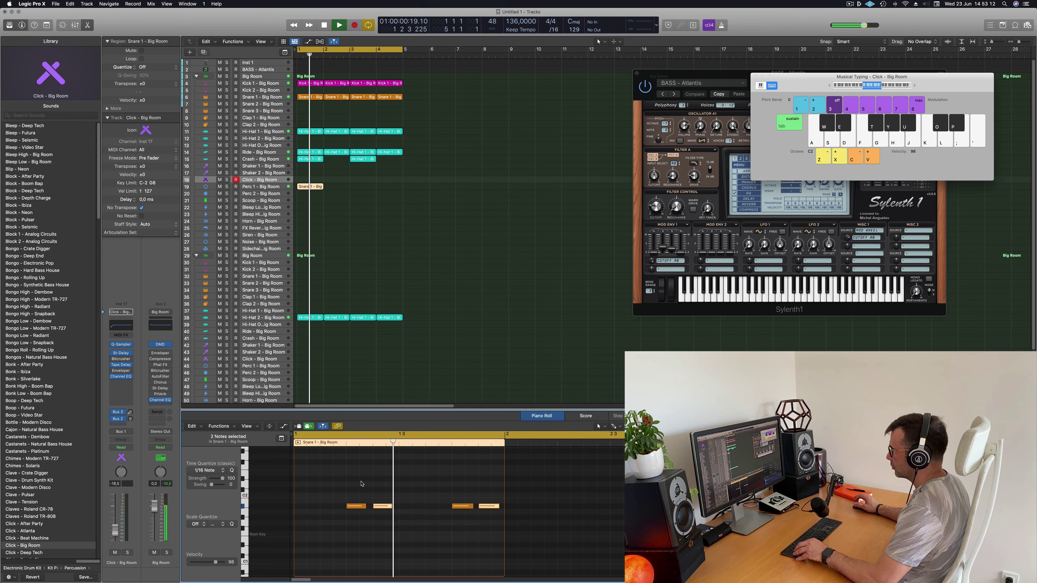
{"action": "key", "text": "Return"}
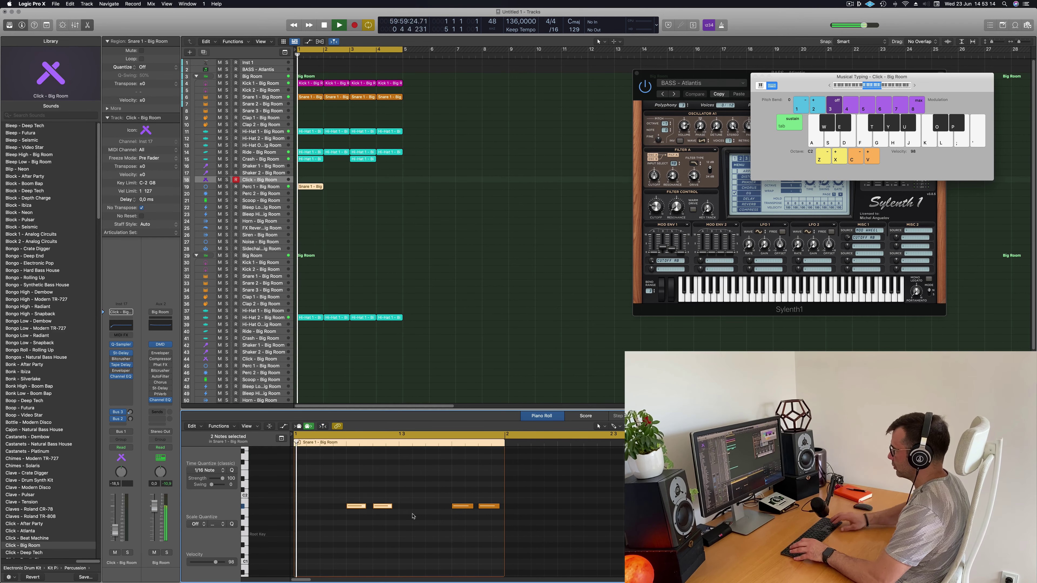
{"action": "key", "text": "space"}
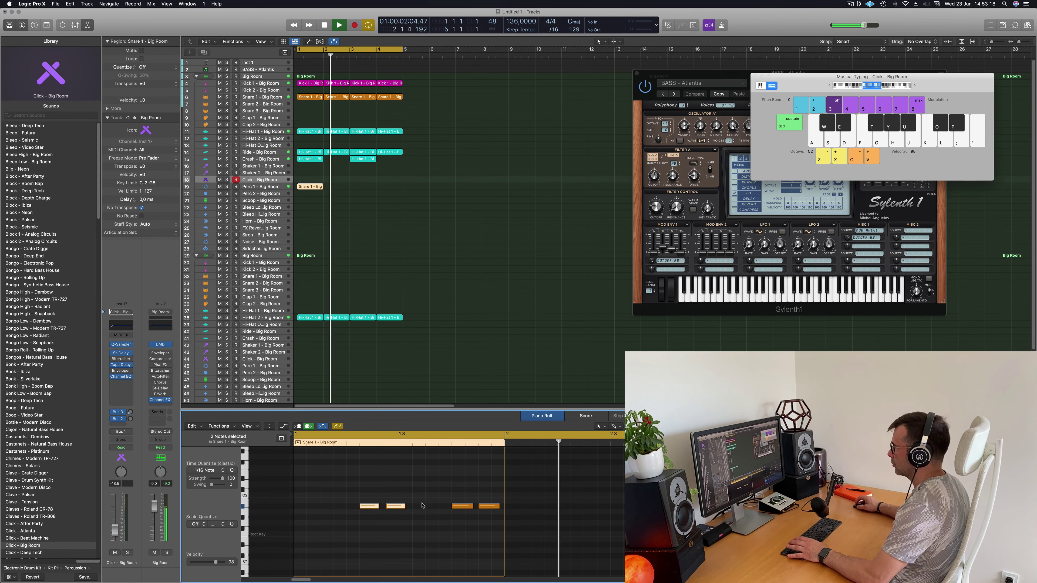
{"action": "key", "text": "space"}
{"action": "key", "text": "space"}
Try shifting the second pair of notes in the Perc 1 region one sixteenth note earlier while listening to the loop.
{"action": "left_click_drag", "start_coordinate": [425, 498], "coordinate": [499, 522]}
{"action": "key", "text": "space"}
{"action": "key", "text": "space"}
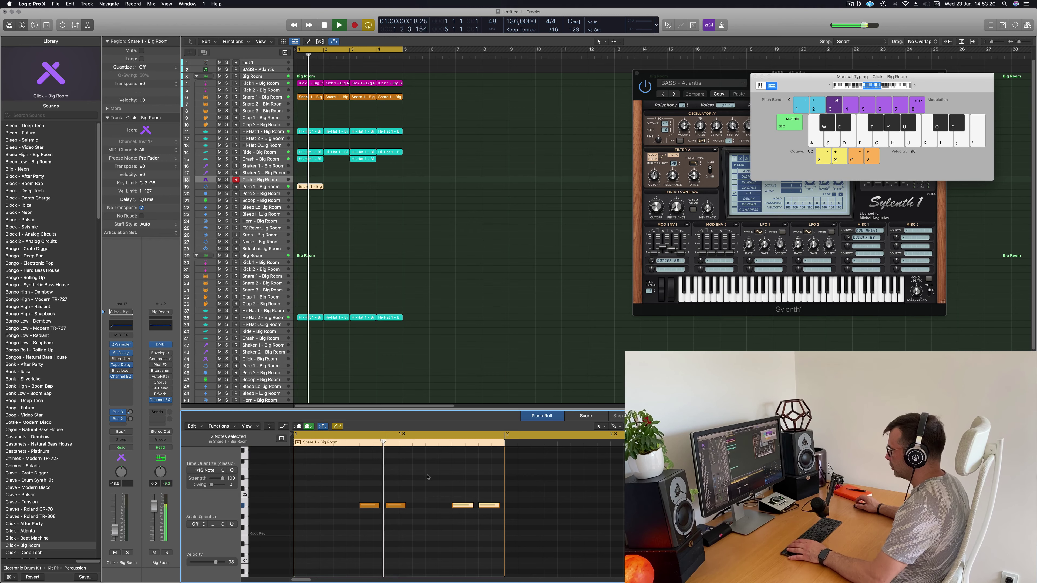
{"action": "key", "text": "space"}
{"action": "key", "text": "space"}
{"action": "key", "text": "alt+Left"}
{"action": "key", "text": "space"}
{"action": "key", "text": "space"}
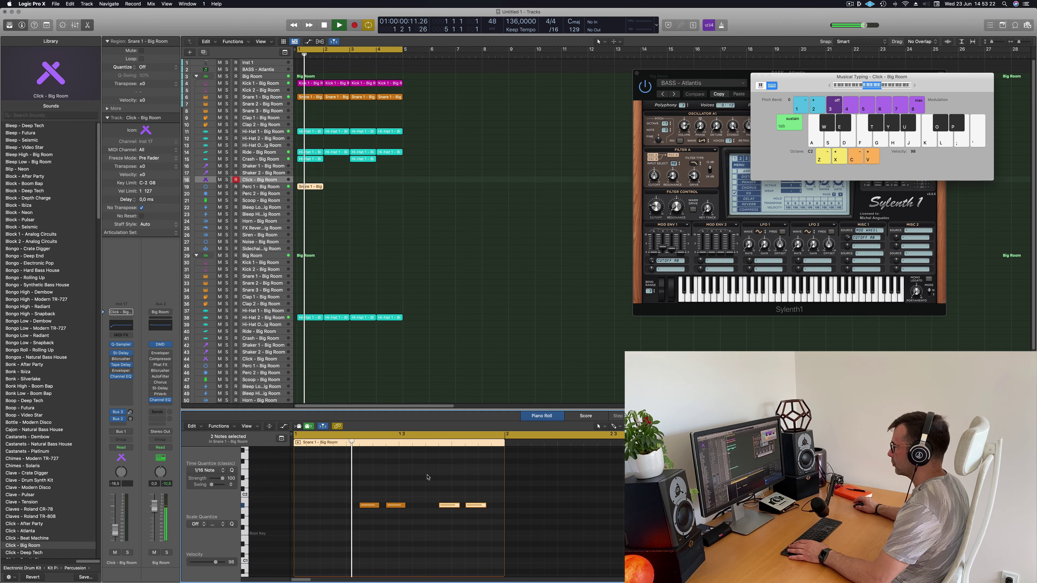
Place the second pair of Perc 1 notes one sixteenth after their original positions and trim the last note to the bar's end.
{"action": "key", "text": "Return"}
{"action": "key", "text": "Return"}
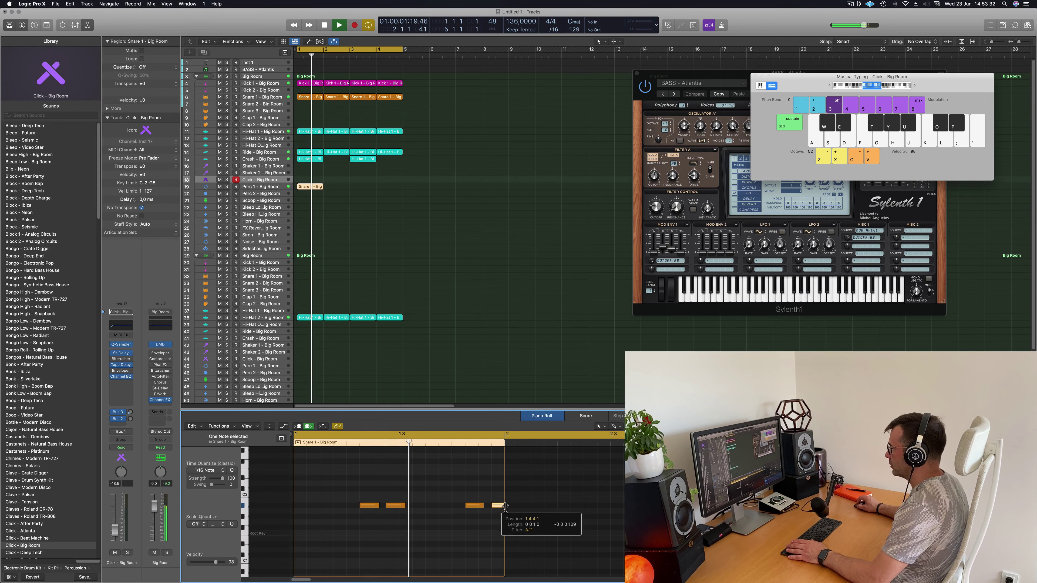
{"action": "left_click_drag", "start_coordinate": [509, 505], "coordinate": [503, 507]}
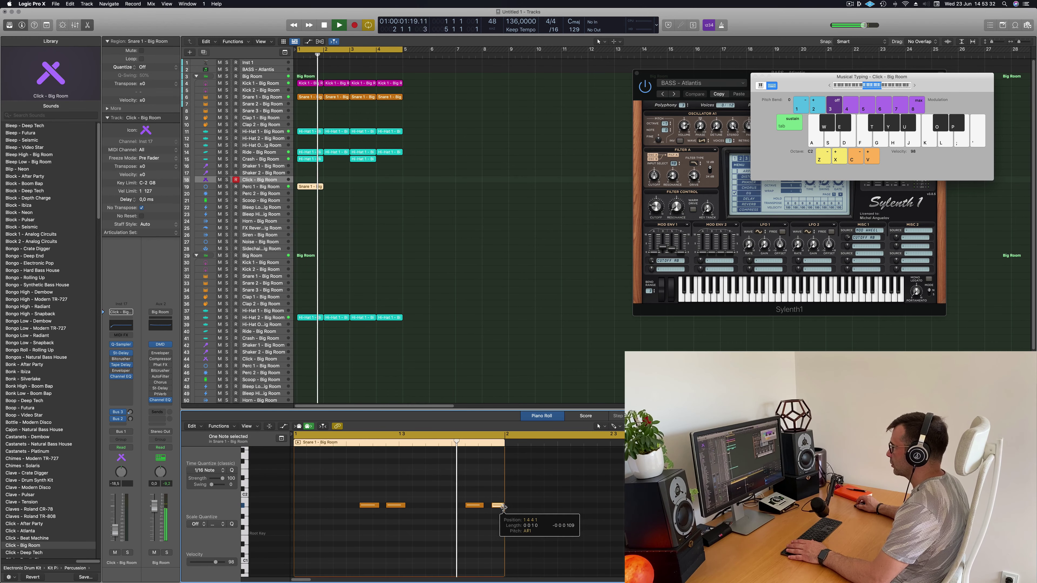
Repeat the Perc 1 region to fill bars 1 to 4 and select the Perc 1 track.
{"action": "left_click", "coordinate": [317, 188]}
{"action": "key", "text": "super+r"}
{"action": "key", "text": "super+r"}
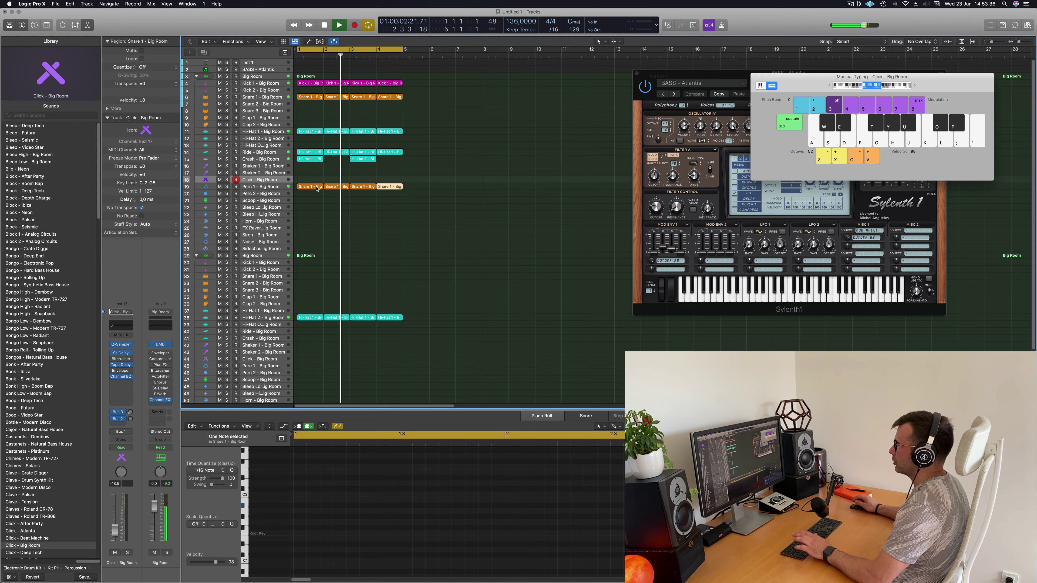
{"action": "left_click", "coordinate": [276, 188]}
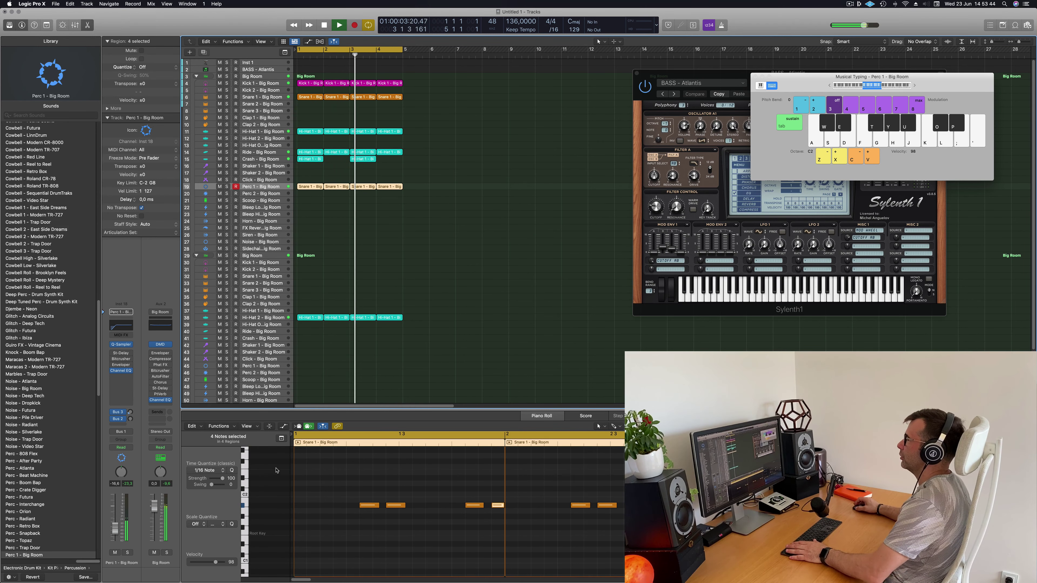
{"action": "left_click", "coordinate": [309, 186]}
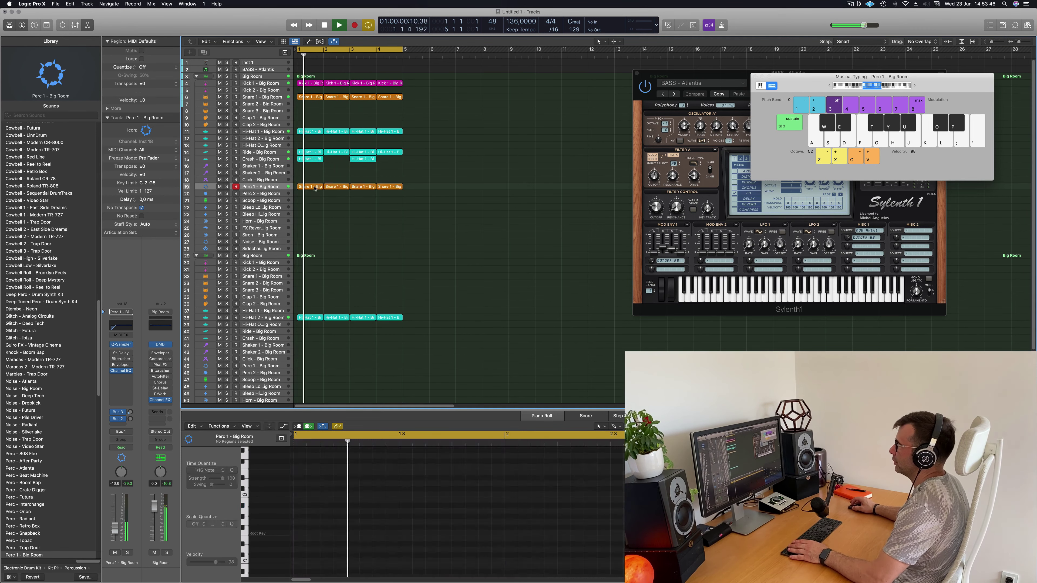
Copy the bar 1 Perc 1 region to the Scoop track and delete the first and third notes of the copy.
{"action": "left_click_drag", "start_coordinate": [311, 196], "coordinate": [310, 200]}
{"action": "left_click_drag", "start_coordinate": [344, 490], "coordinate": [509, 538]}
{"action": "key", "text": "Return"}
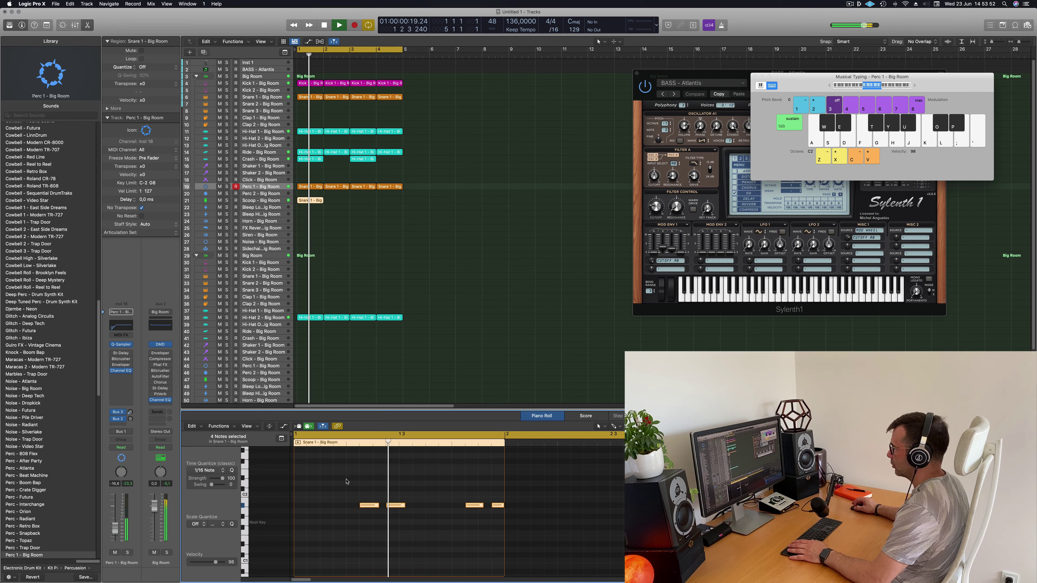
{"action": "left_click", "coordinate": [369, 505]}
{"action": "key", "text": "space"}
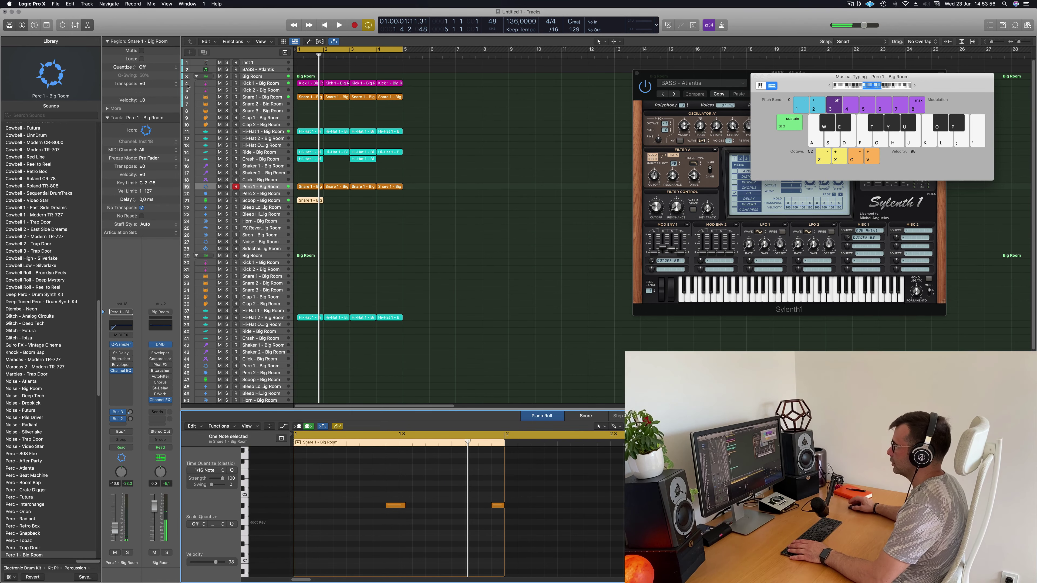
Select the Scoop track and lower its volume while checking it against the loop.
{"action": "key", "text": "space"}
{"action": "left_click", "coordinate": [192, 200]}
{"action": "key", "text": "space"}
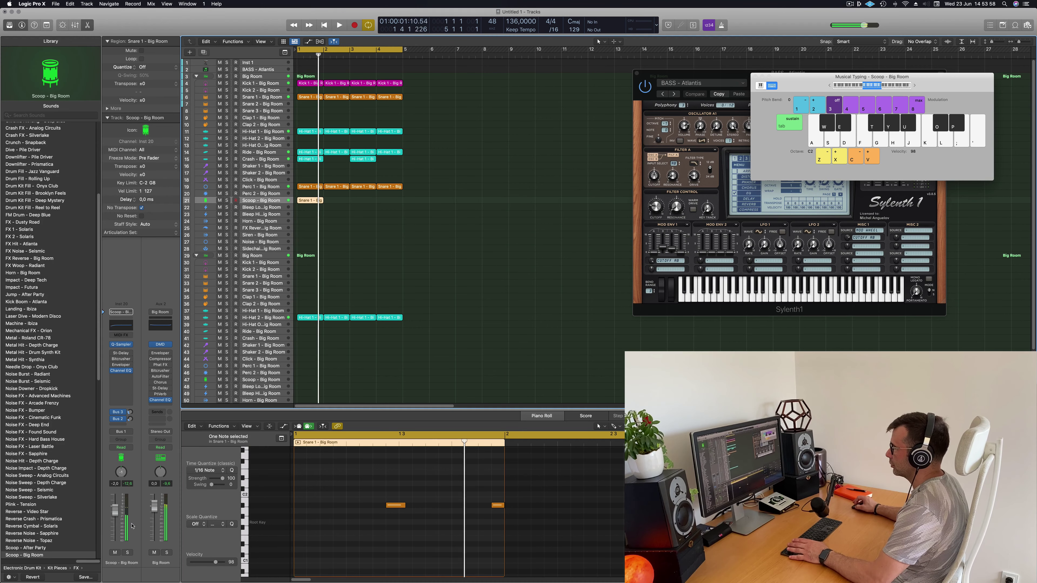
{"action": "key", "text": "space"}
Transpose both notes of the Scoop region down one octave and raise the Scoop track's volume slightly.
{"action": "key", "text": "space"}
{"action": "key", "text": "space"}
{"action": "left_click_drag", "start_coordinate": [115, 510], "coordinate": [116, 531]}
{"action": "key", "text": "space"}
{"action": "key", "text": "space"}
{"action": "left_click_drag", "start_coordinate": [336, 474], "coordinate": [500, 556]}
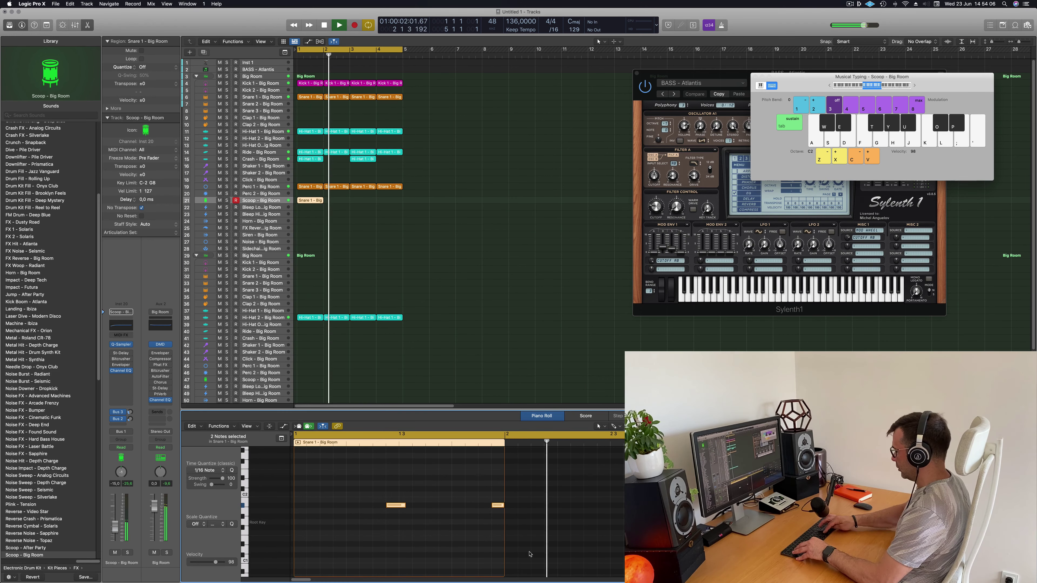
{"action": "key", "text": "alt+shift+Down"}
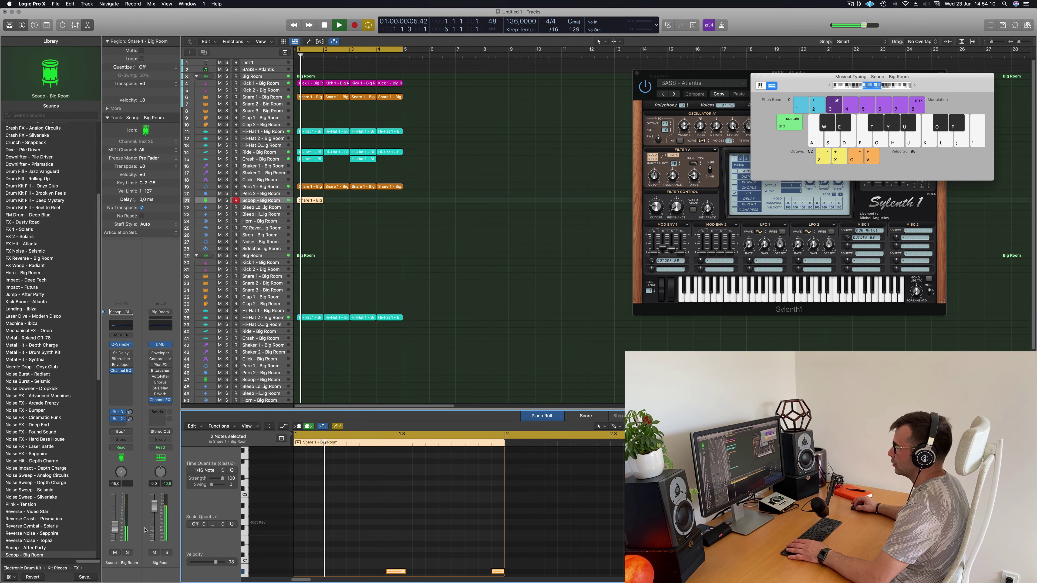
{"action": "left_click_drag", "start_coordinate": [115, 530], "coordinate": [116, 525]}
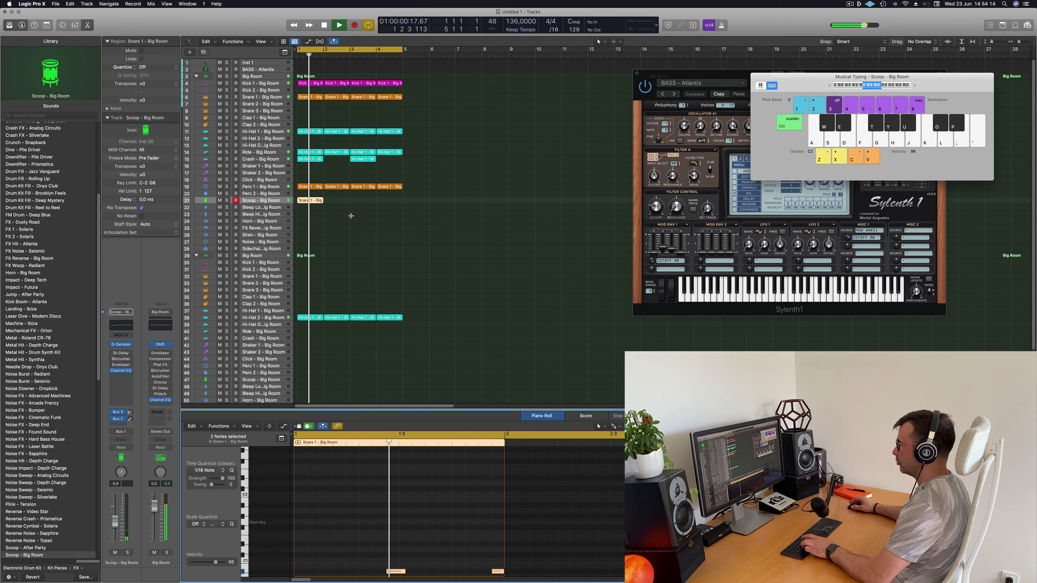
{"action": "key", "text": "super+r"}
{"action": "key", "text": "super+r"}
{"action": "key", "text": "super+r"}
{"action": "key", "text": "super+r"}
{"action": "key", "text": "super+z"}
{"action": "key", "text": "super+z"}
{"action": "key", "text": "super+z"}
{"action": "key", "text": "super+z"}
{"action": "key", "text": "super+z"}
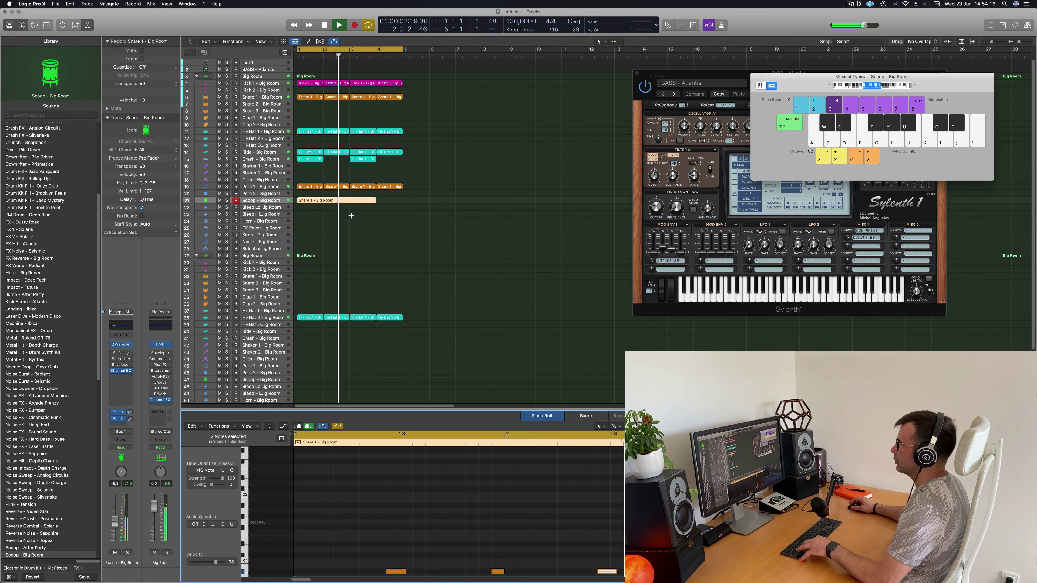
Reselect the Scoop region and transpose its two notes down one octave again.
{"action": "left_click", "coordinate": [331, 219]}
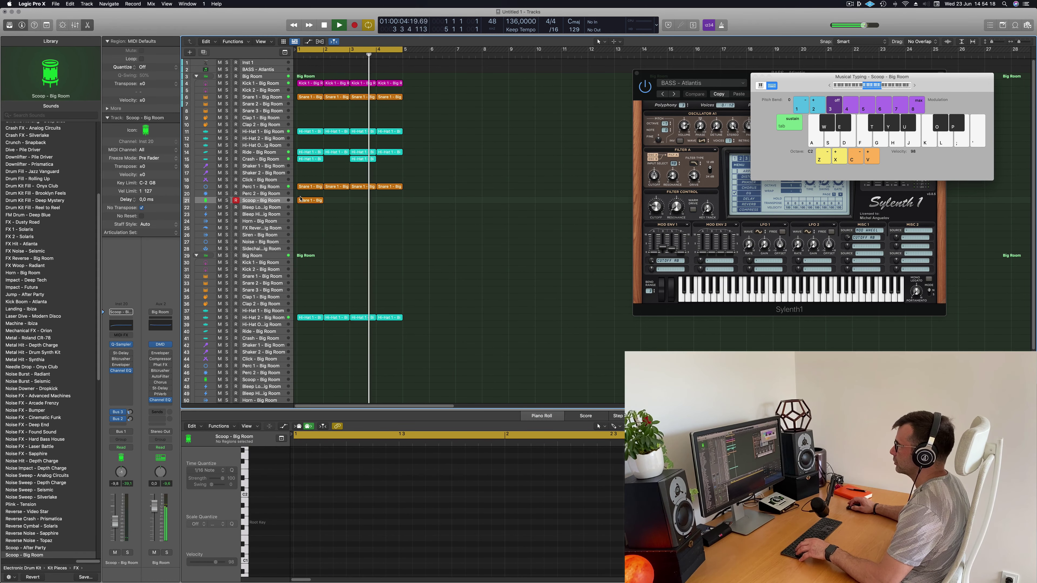
{"action": "left_click", "coordinate": [309, 203]}
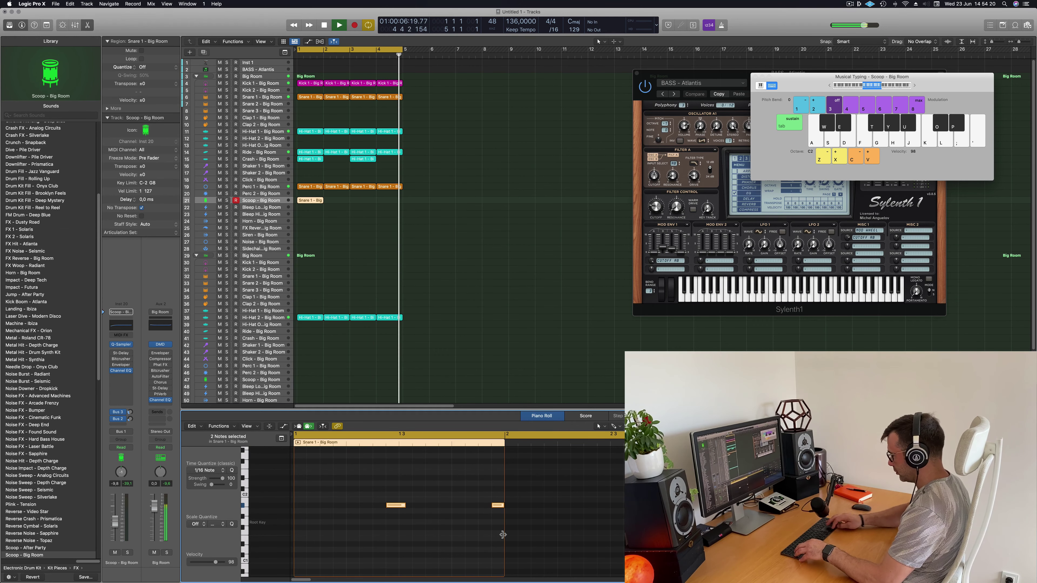
{"action": "key", "text": "alt+shift+Down"}
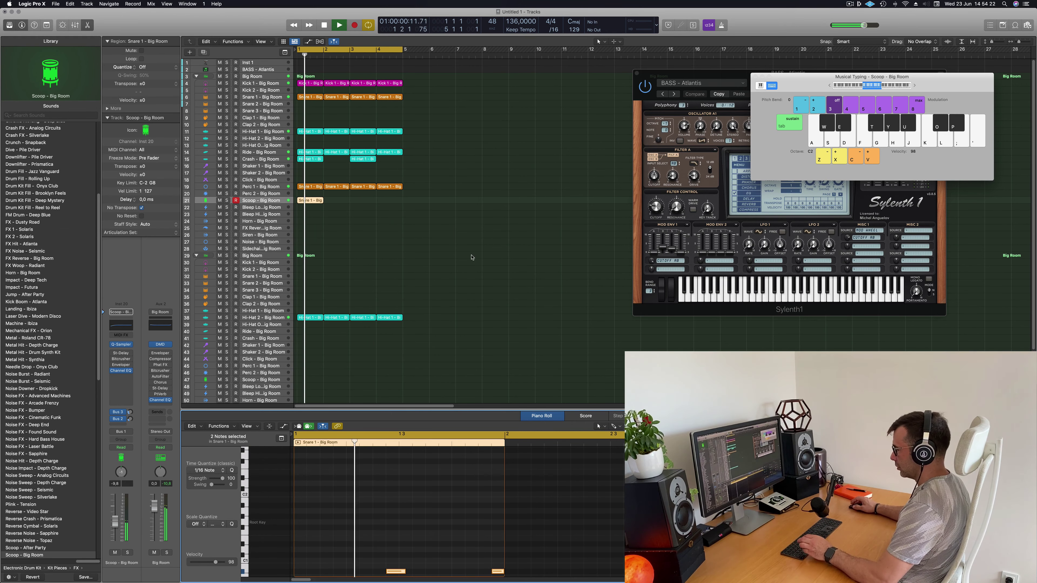
Repeat the Scoop region to fill bars 1 to 4 and clear the selection.
{"action": "key", "text": "super+r"}
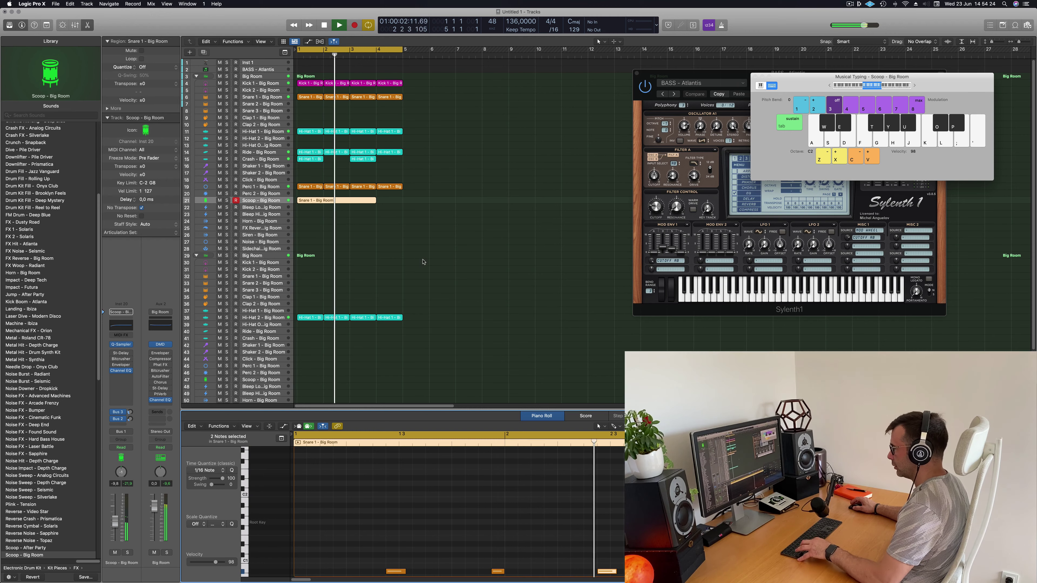
{"action": "key", "text": "super+z"}
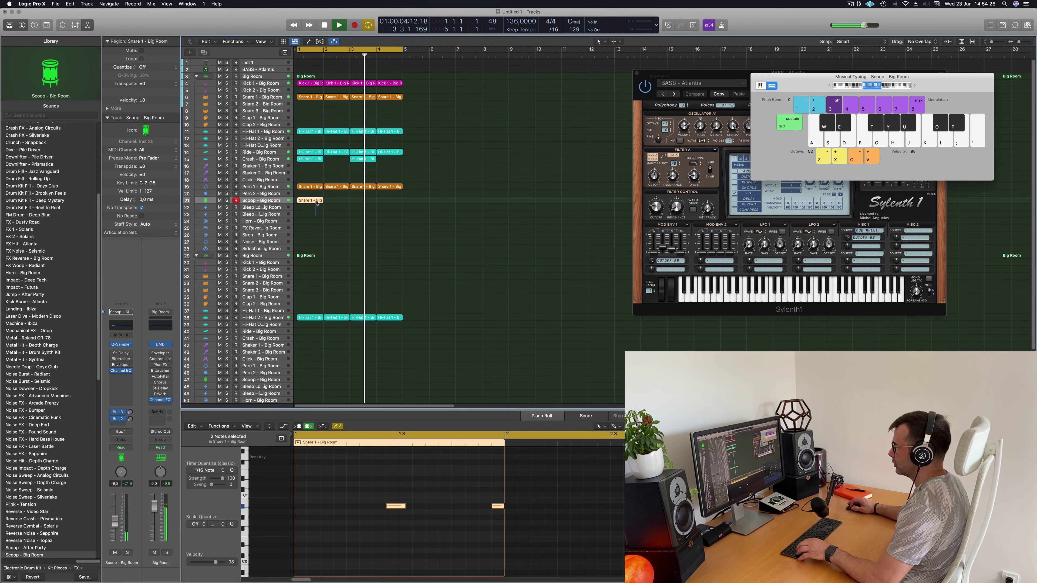
{"action": "key", "text": "super+r"}
{"action": "key", "text": "super+r"}
{"action": "key", "text": "super+r"}
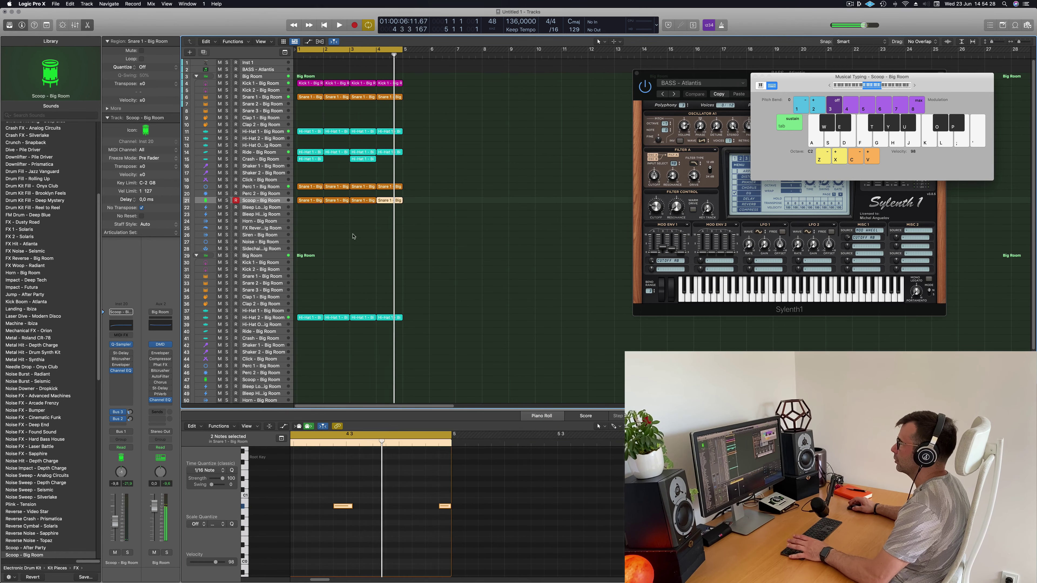
{"action": "left_click", "coordinate": [328, 231]}
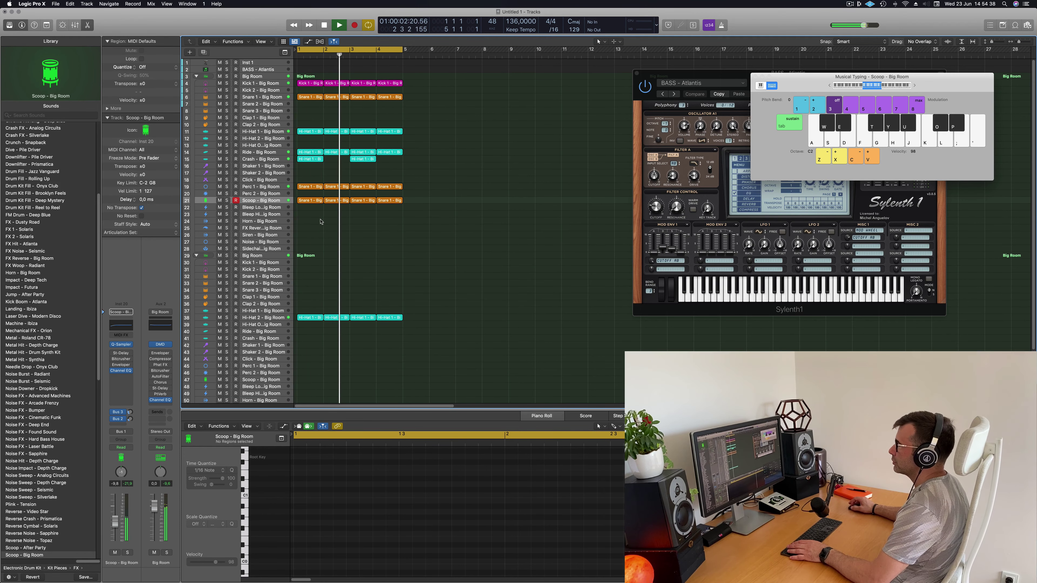
Copy the bar 1 Perc 1 region to the Perc 2 track.
{"action": "left_click", "coordinate": [311, 186]}
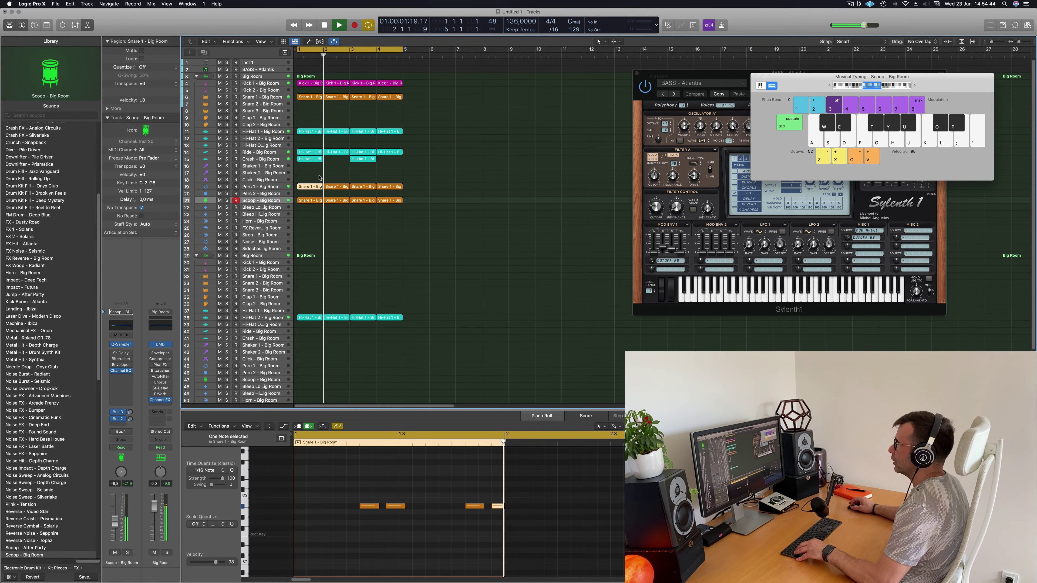
{"action": "left_click_drag", "start_coordinate": [312, 187], "coordinate": [316, 199]}
Shift the four Perc 2 notes one beat earlier and duplicate them about one beat later within the region.
{"action": "left_click_drag", "start_coordinate": [358, 498], "coordinate": [539, 528]}
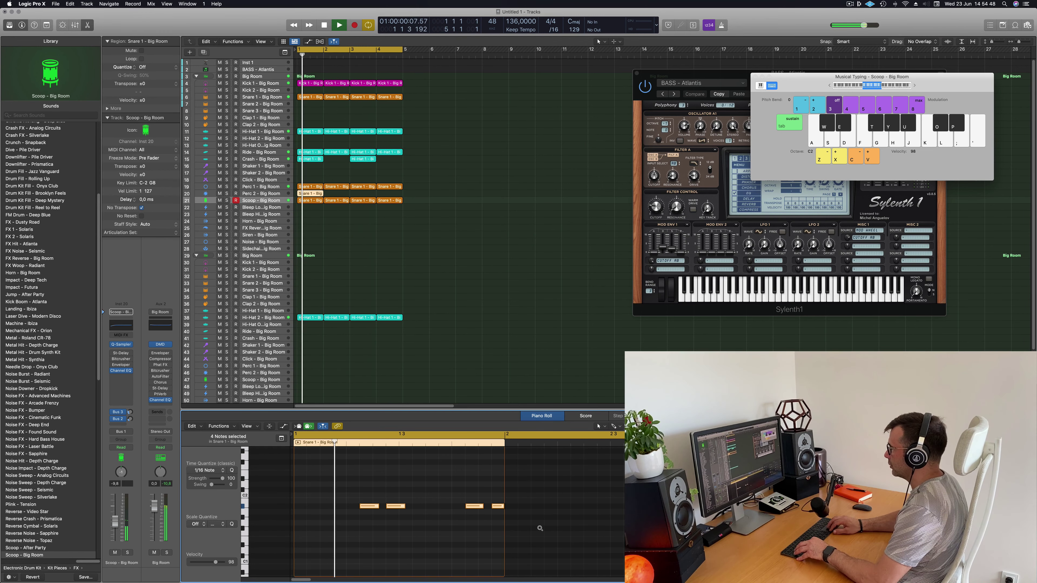
{"action": "key", "text": "alt+Left"}
{"action": "key", "text": "alt+Left"}
{"action": "key", "text": "alt+Left"}
{"action": "key", "text": "alt+Left"}
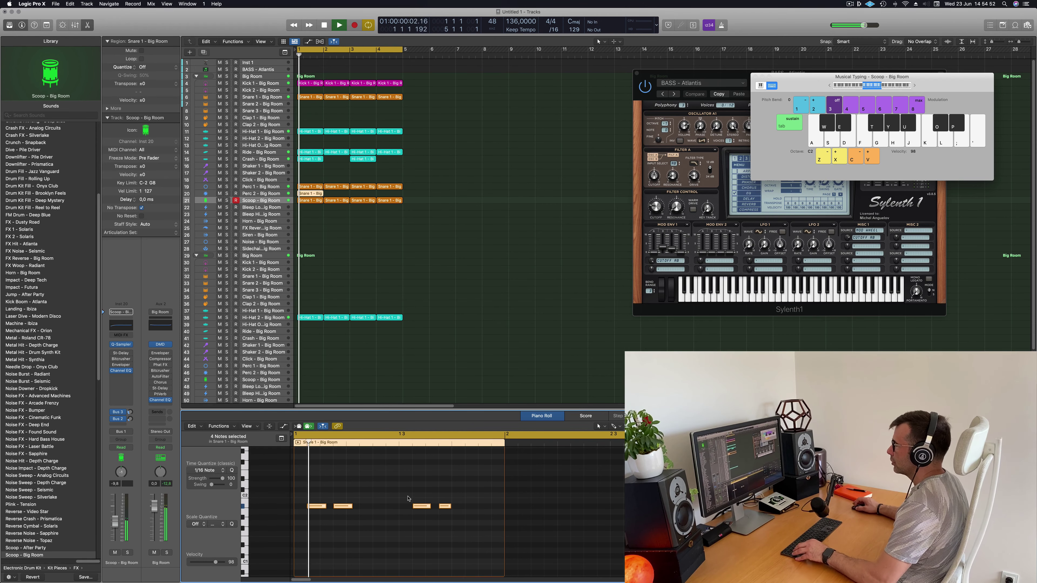
{"action": "left_click_drag", "start_coordinate": [311, 507], "coordinate": [366, 507]}
{"action": "scroll", "coordinate": [372, 225], "scroll_direction": "down", "scroll_amount": 2}
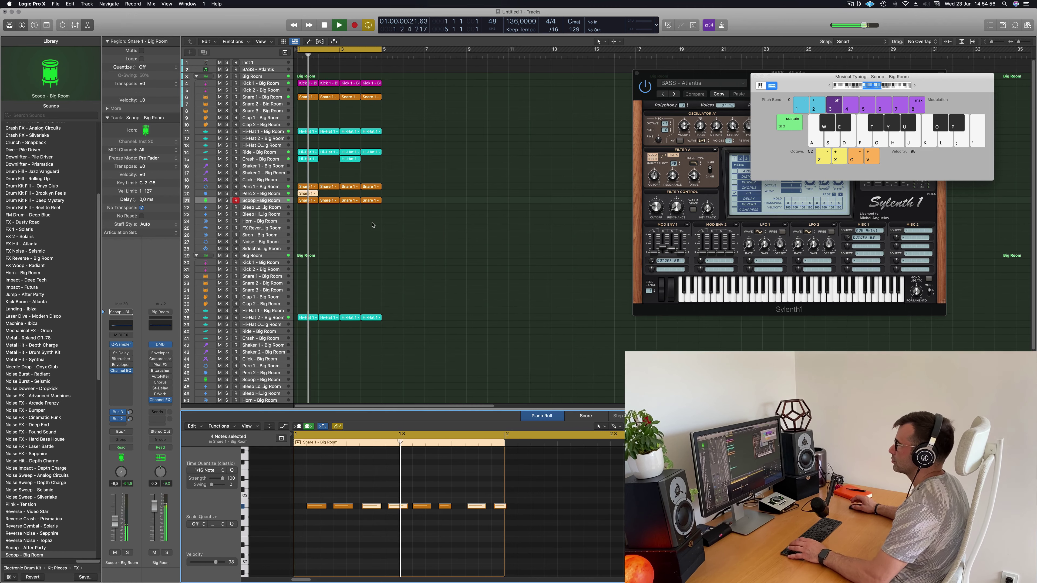
Select the Perc 2 track and transpose all eight notes of its region up several semitones.
{"action": "key", "text": "Up"}
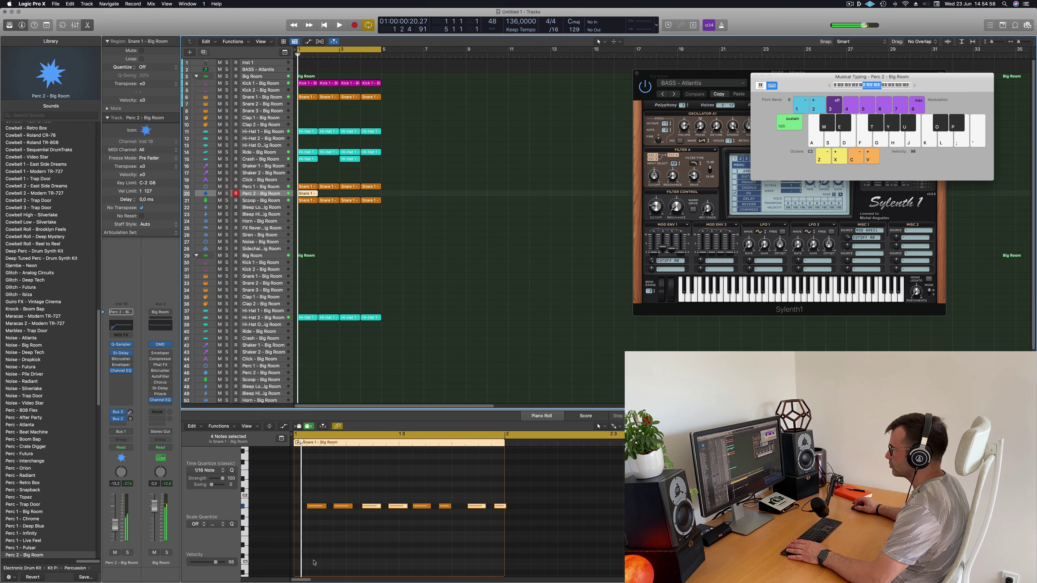
{"action": "left_click_drag", "start_coordinate": [301, 497], "coordinate": [589, 549]}
{"action": "key", "text": "alt+Up"}
{"action": "key", "text": "alt+Up"}
{"action": "key", "text": "alt+Up"}
{"action": "key", "text": "alt+Up"}
{"action": "key", "text": "alt+Up"}
{"action": "key", "text": "alt+Up"}
{"action": "key", "text": "alt+Up"}
{"action": "key", "text": "alt+Up"}
{"action": "key", "text": "alt+Up"}
{"action": "key", "text": "space"}
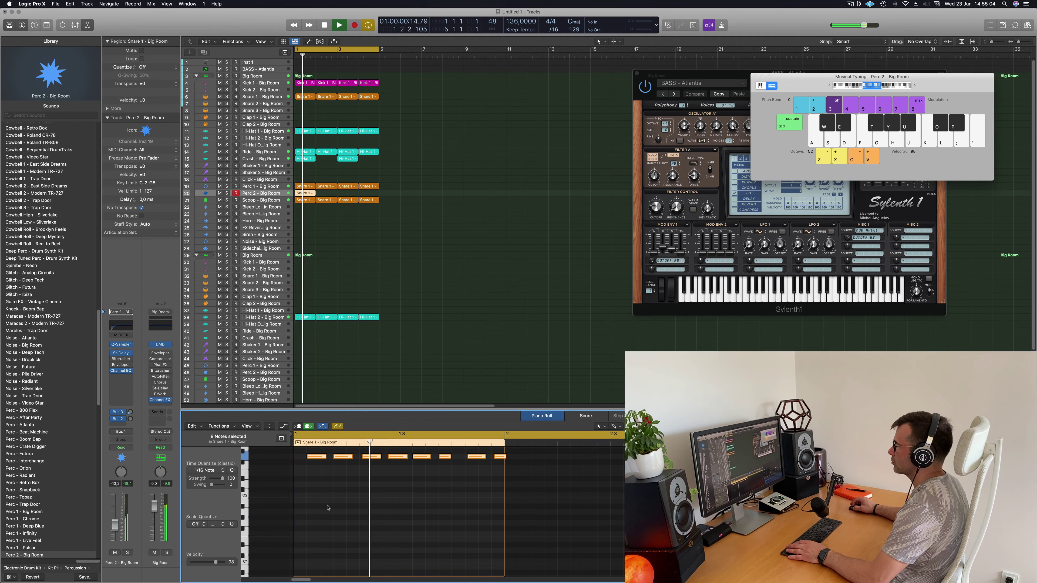
Delete the second, fourth and fifth of the eight Perc 2 notes and transpose the pattern down one octave.
{"action": "scroll", "coordinate": [337, 485], "scroll_direction": "up", "scroll_amount": 3}
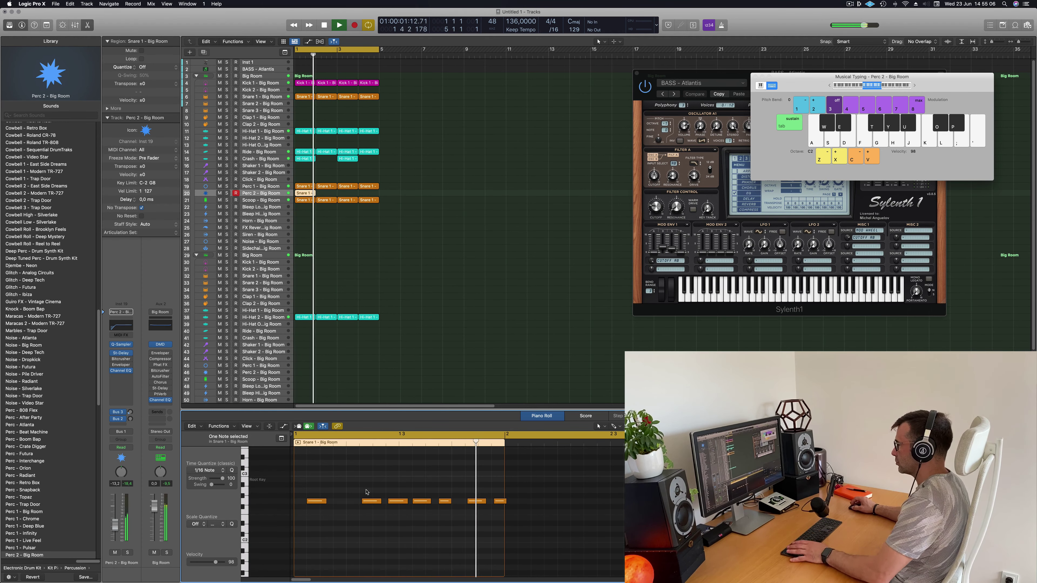
{"action": "key", "text": "space"}
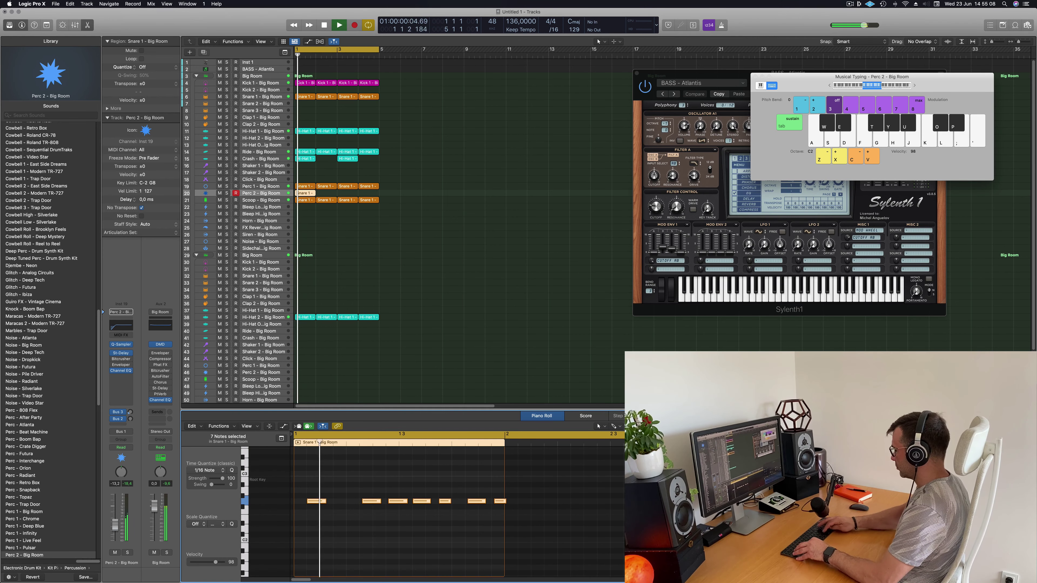
{"action": "scroll", "coordinate": [373, 509], "scroll_direction": "up", "scroll_amount": 3}
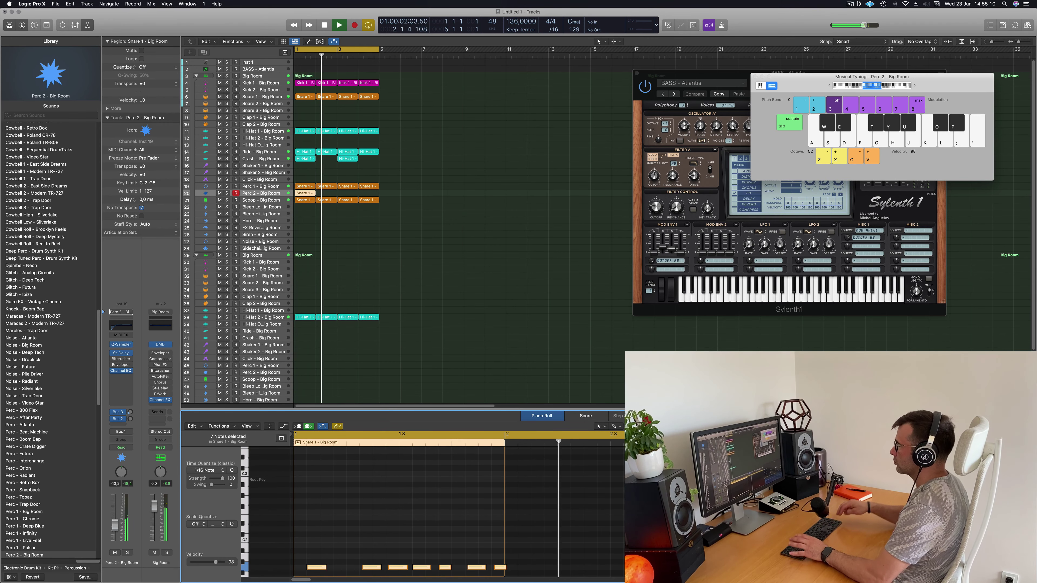
{"action": "scroll", "coordinate": [424, 507], "scroll_direction": "down", "scroll_amount": 3}
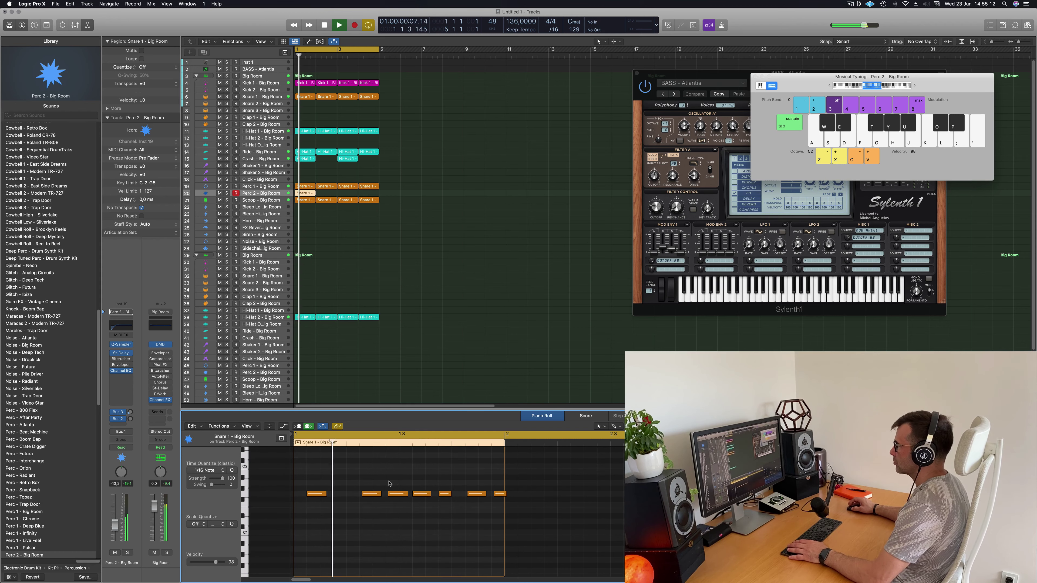
{"action": "left_click_drag", "start_coordinate": [403, 488], "coordinate": [425, 502]}
{"action": "key", "text": "space"}
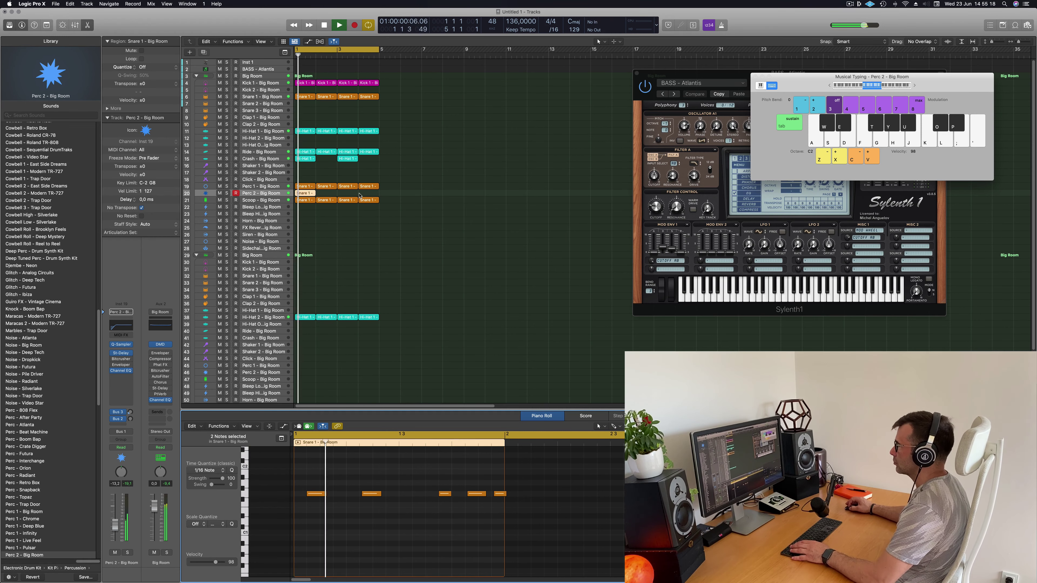
Repeat the Perc 2 region to fill bars 1 to 4, select the Perc 2 track and play the loop.
{"action": "left_click_drag", "start_coordinate": [353, 196], "coordinate": [296, 195]}
{"action": "key", "text": "super+r"}
{"action": "key", "text": "super+r"}
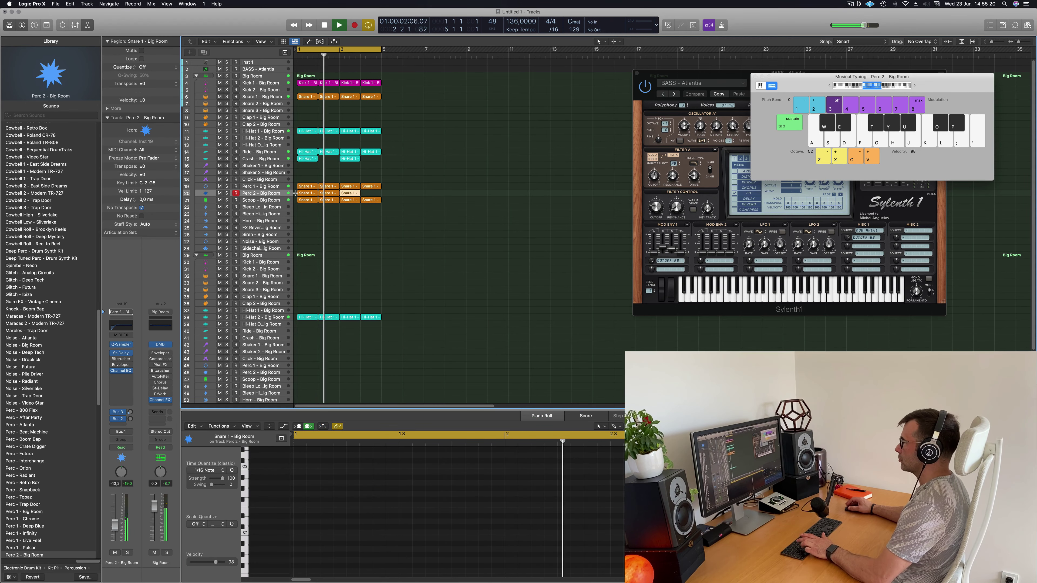
{"action": "left_click", "coordinate": [276, 195]}
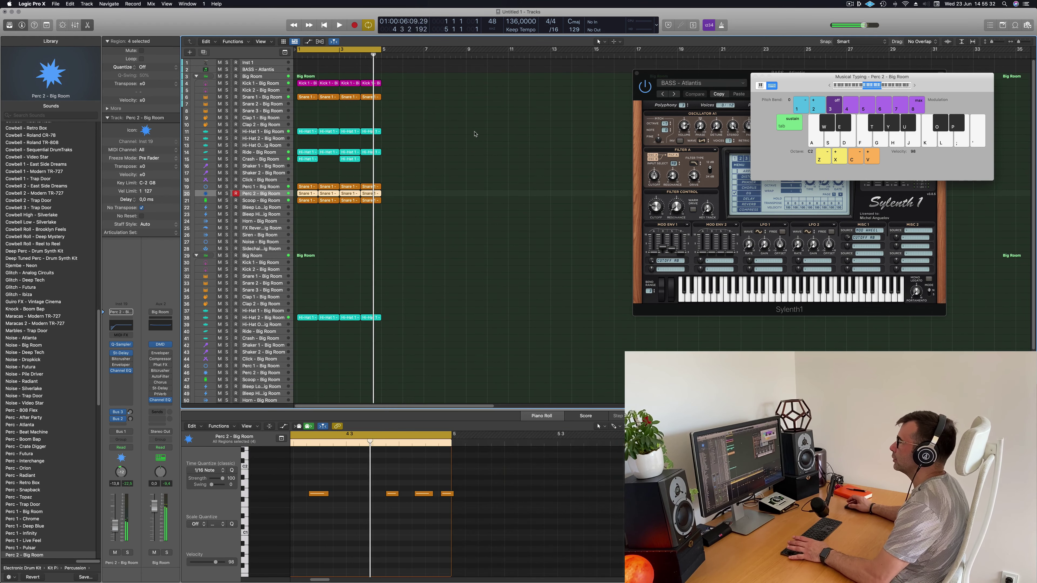
{"action": "key", "text": "space"}
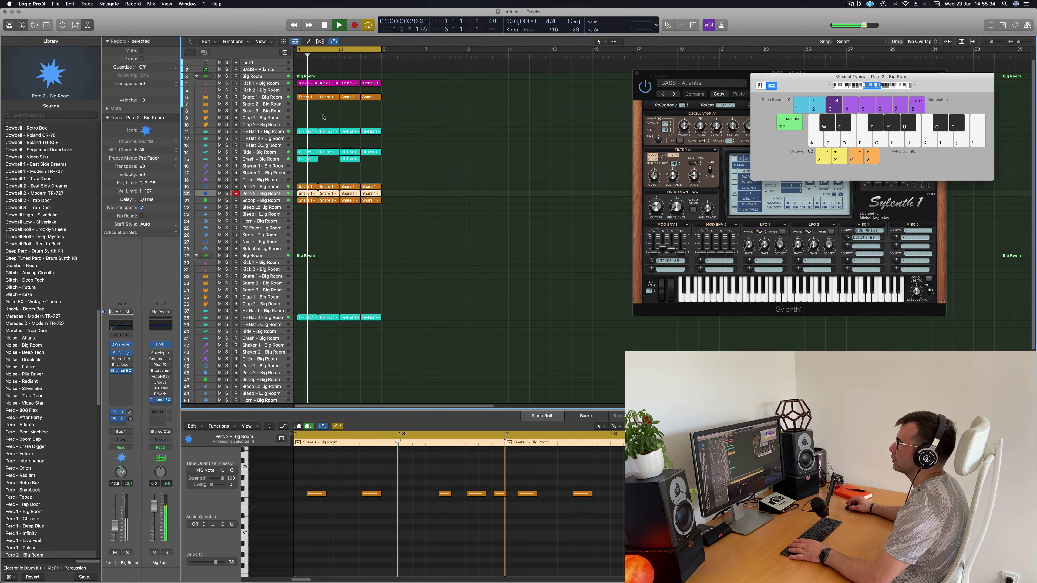
Copy the bar 1 Snare 1 region to the Clap 1 track.
{"action": "left_click", "coordinate": [308, 97]}
{"action": "left_click_drag", "start_coordinate": [308, 108], "coordinate": [308, 124]}
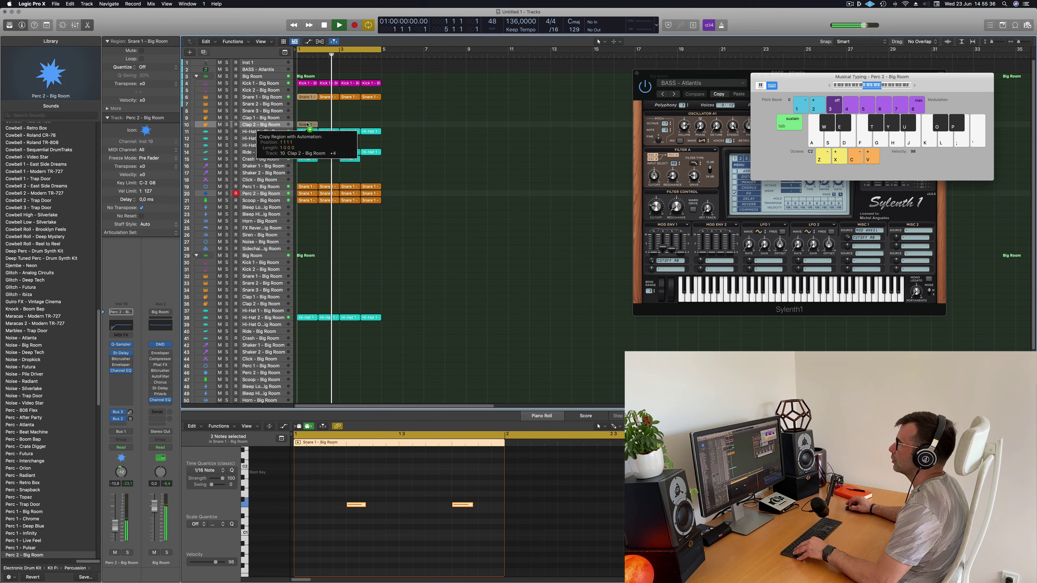
{"action": "left_click_drag", "start_coordinate": [326, 496], "coordinate": [490, 538]}
{"action": "key", "text": "Delete"}
{"action": "key", "text": "super+z"}
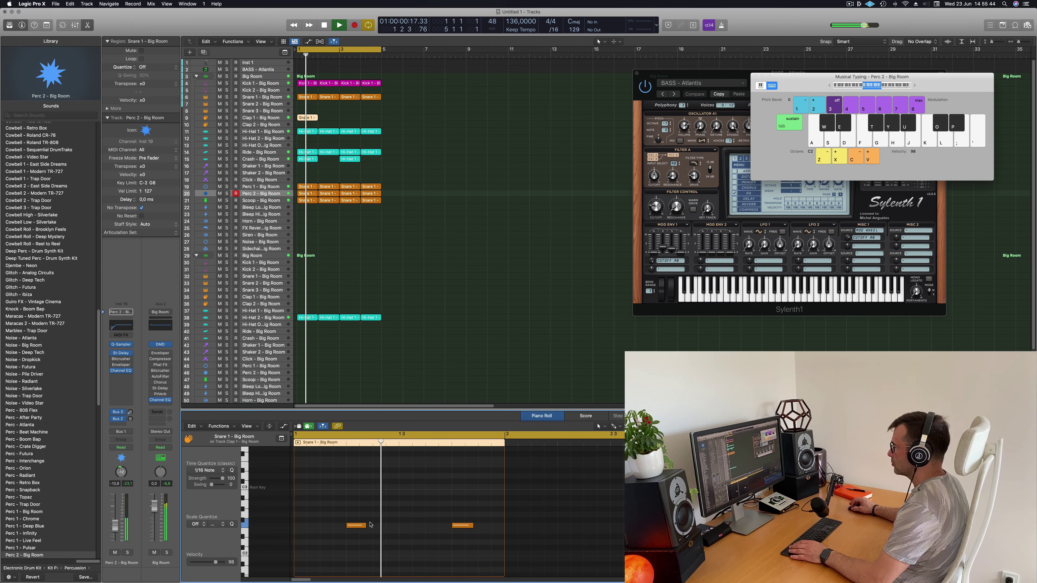
Reduce the Clap 1 pattern to two notes an eighth note apart starting on beat 4, and transpose them up one octave.
{"action": "key", "text": "alt+Right"}
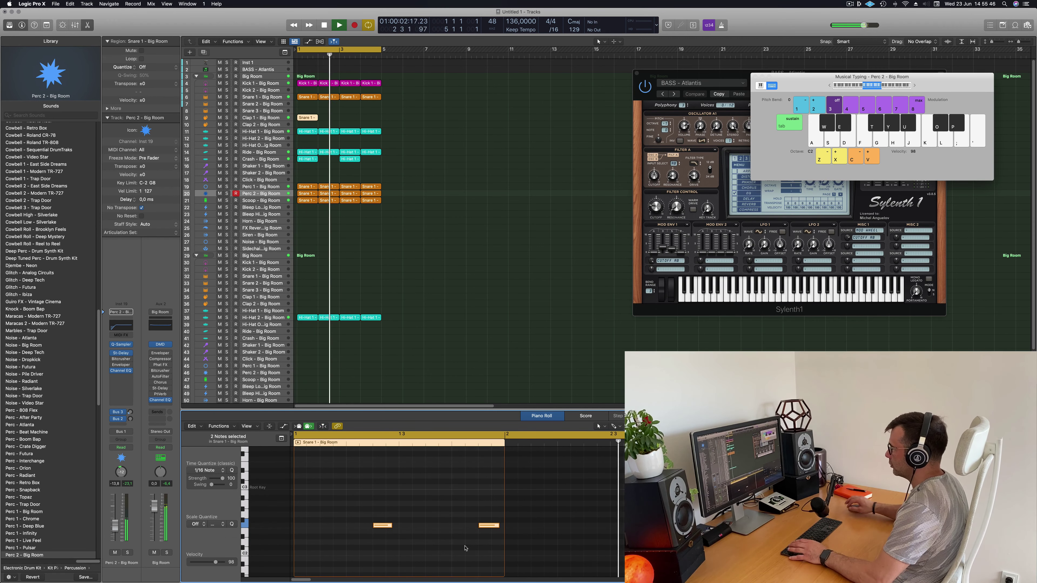
{"action": "key", "text": "alt+Right"}
{"action": "key", "text": "space"}
{"action": "left_click_drag", "start_coordinate": [356, 488], "coordinate": [413, 540]}
{"action": "key", "text": "space"}
{"action": "left_click_drag", "start_coordinate": [439, 503], "coordinate": [509, 556]}
{"action": "key", "text": "alt+shift+Up"}
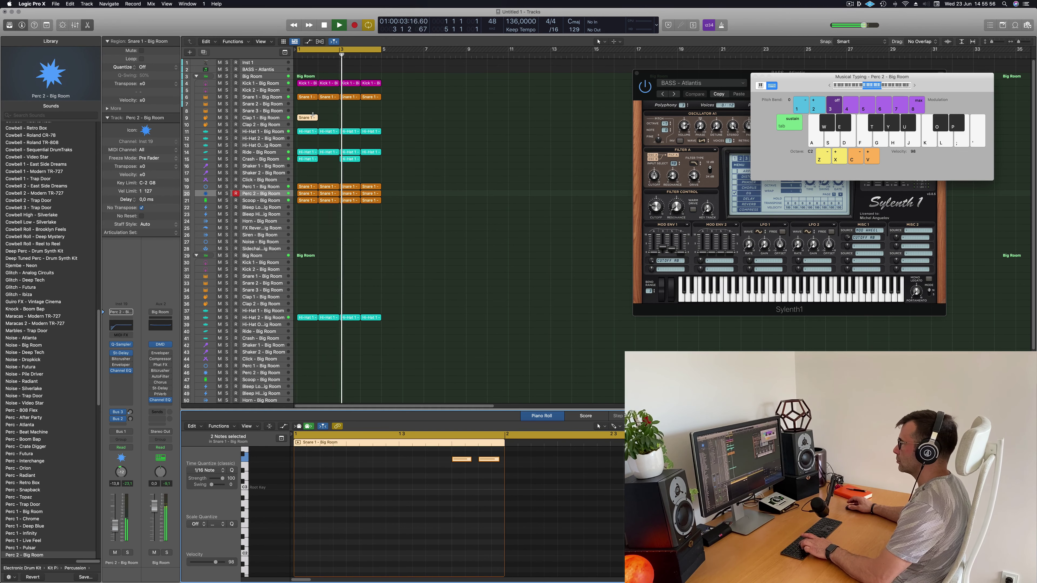
{"action": "key", "text": "super+r"}
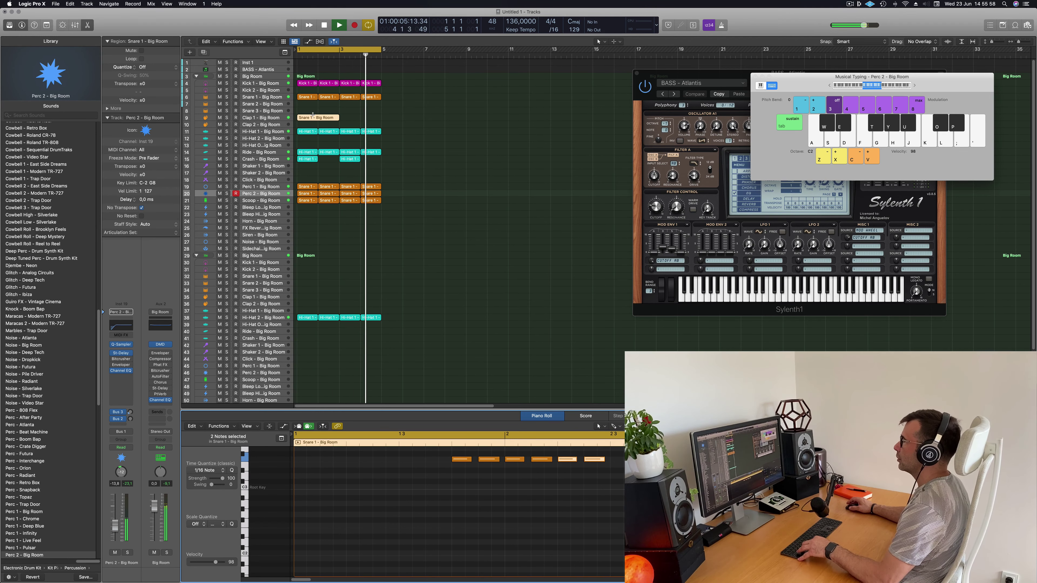
{"action": "key", "text": "super+z"}
{"action": "key", "text": "super+z"}
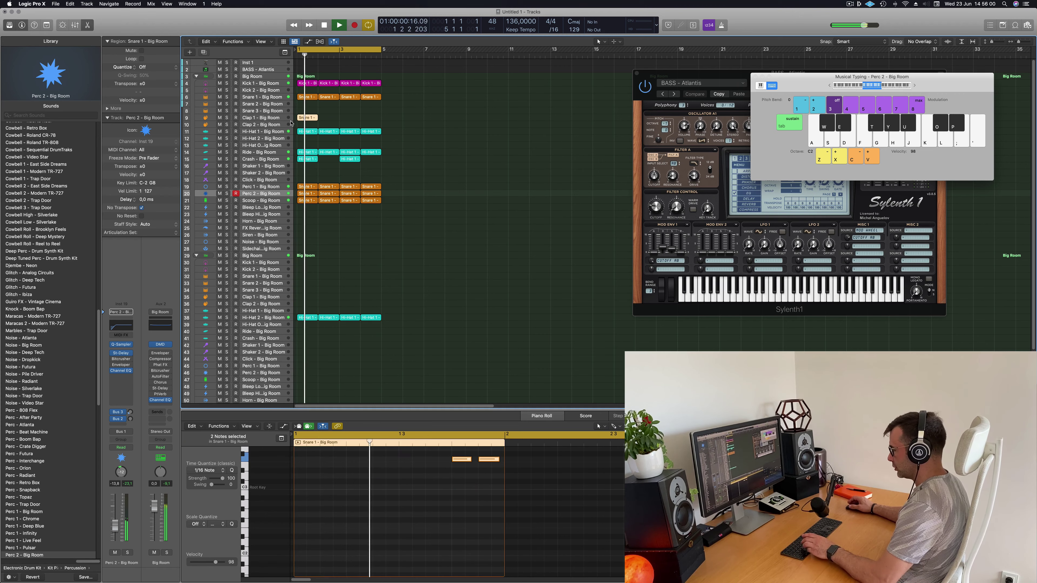
Repeat the Clap 1 region to fill bars 1 to 4 and play the loop.
{"action": "key", "text": "super+r"}
{"action": "key", "text": "super+r"}
{"action": "key", "text": "super+r"}
{"action": "key", "text": "space"}
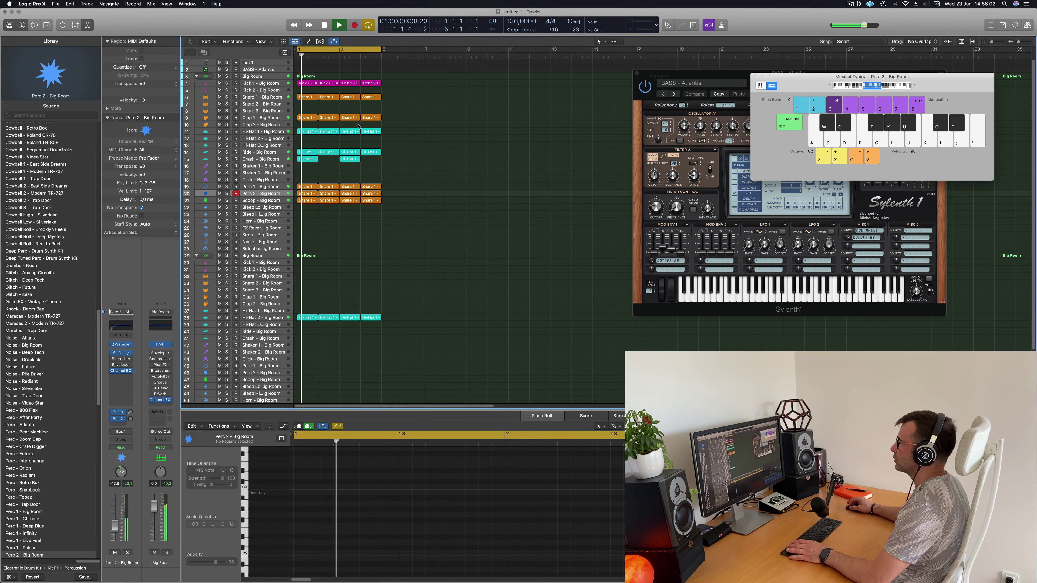
Select the Clap 1 track and lower its volume to -13.4 dB.
{"action": "left_click", "coordinate": [310, 119]}
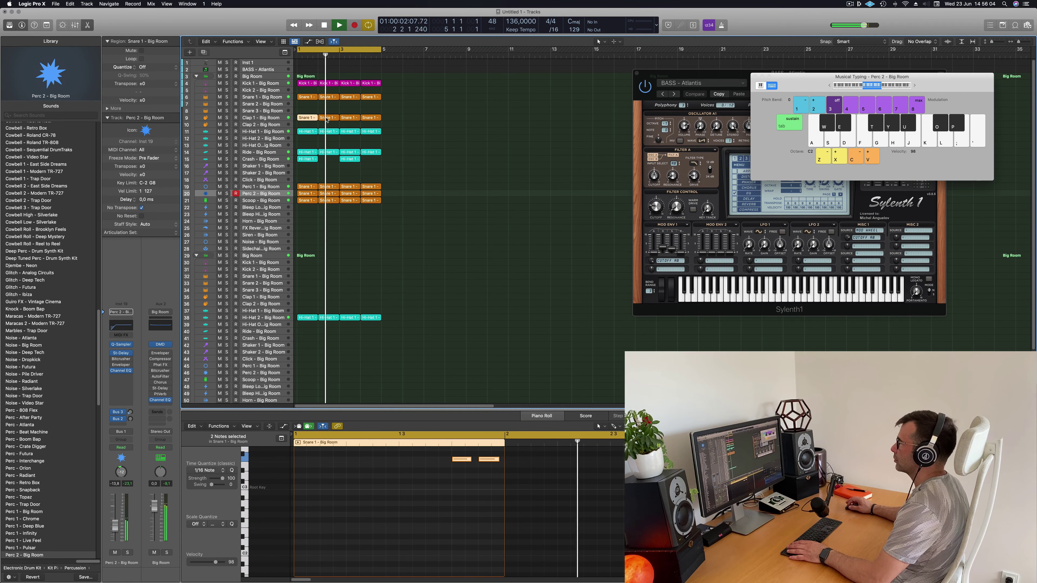
{"action": "left_click", "coordinate": [282, 119]}
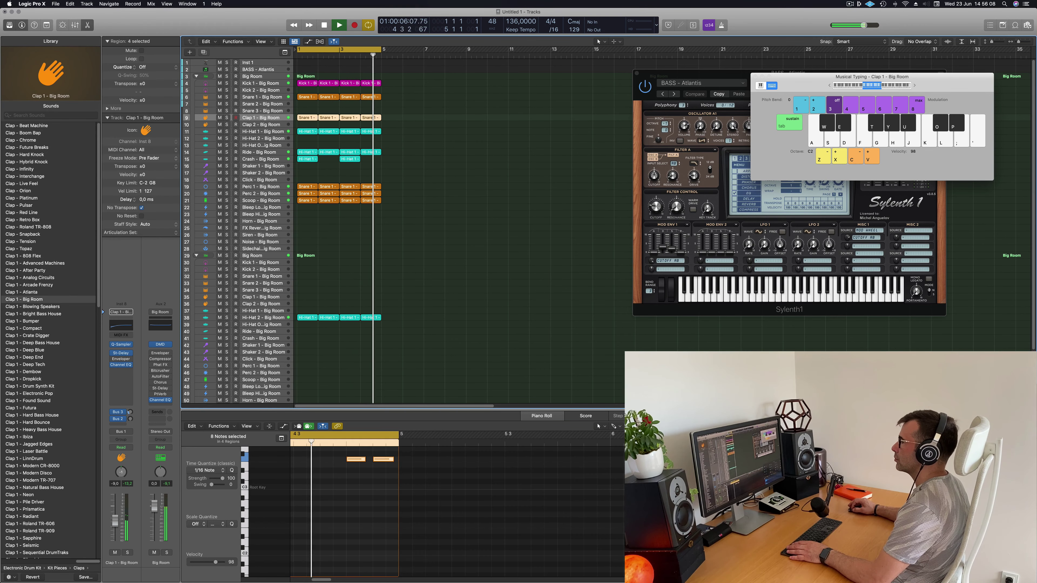
{"action": "left_click_drag", "start_coordinate": [115, 521], "coordinate": [118, 528]}
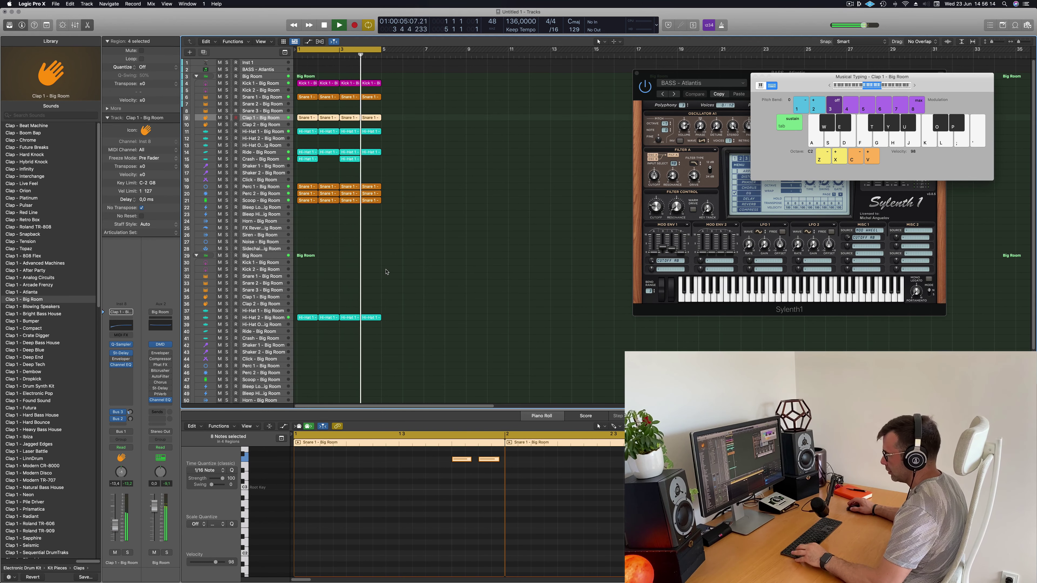
Color all regions by their tracks and name them by their tracks.
{"action": "scroll", "coordinate": [386, 271], "scroll_direction": "down", "scroll_amount": 2}
{"action": "scroll", "coordinate": [386, 270], "scroll_direction": "down", "scroll_amount": 1}
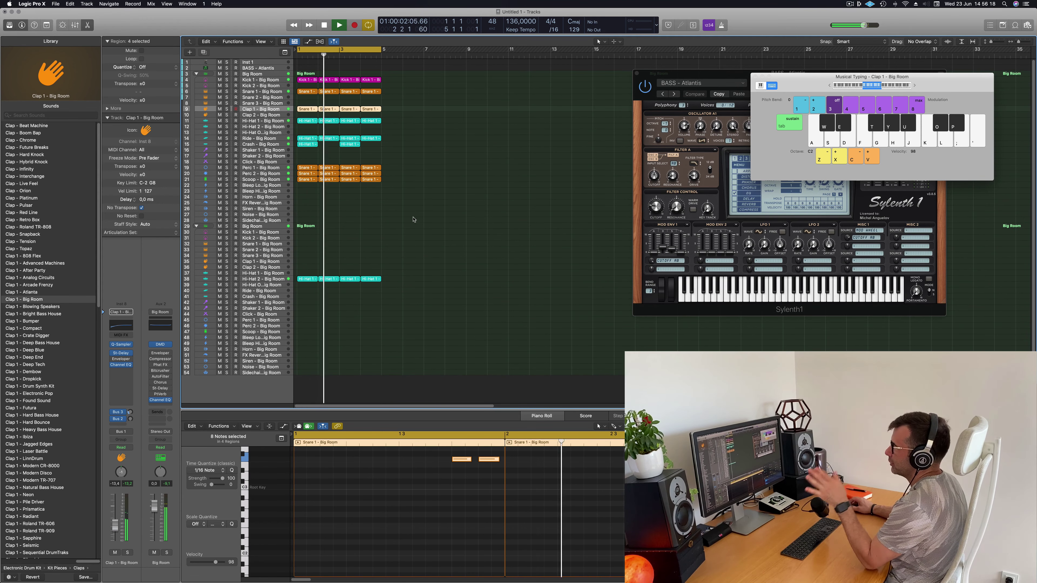
{"action": "key", "text": "super+a"}
{"action": "right_click", "coordinate": [372, 168]}
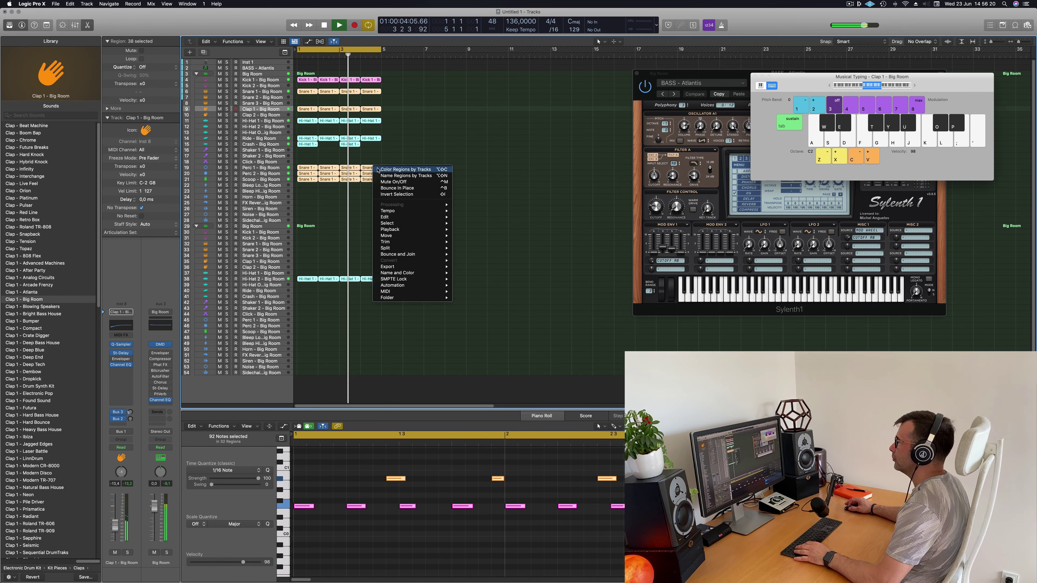
{"action": "left_click", "coordinate": [373, 169]}
{"action": "right_click", "coordinate": [368, 169]}
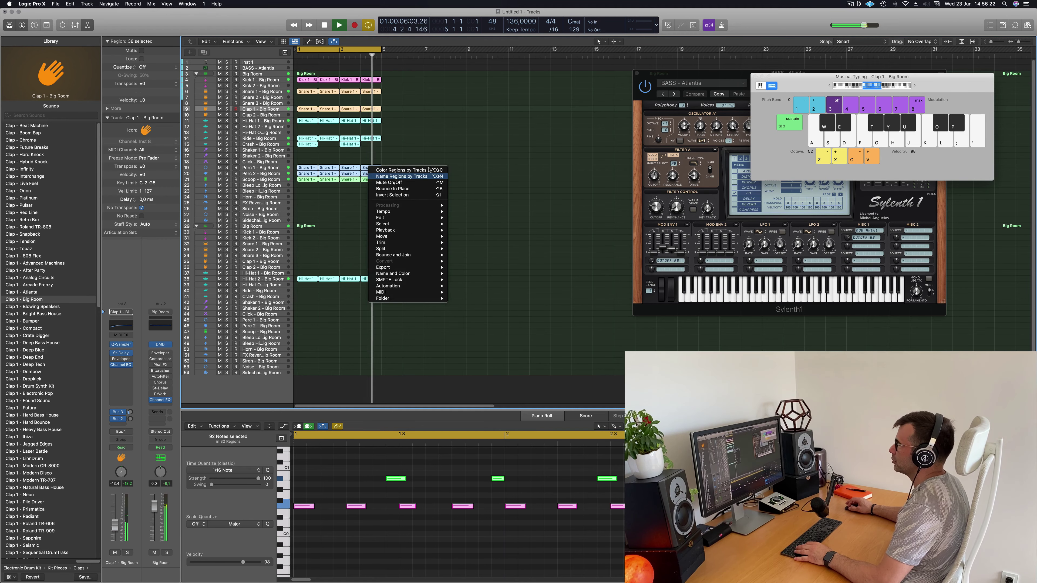
{"action": "left_click", "coordinate": [427, 176]}
{"action": "left_click", "coordinate": [344, 186]}
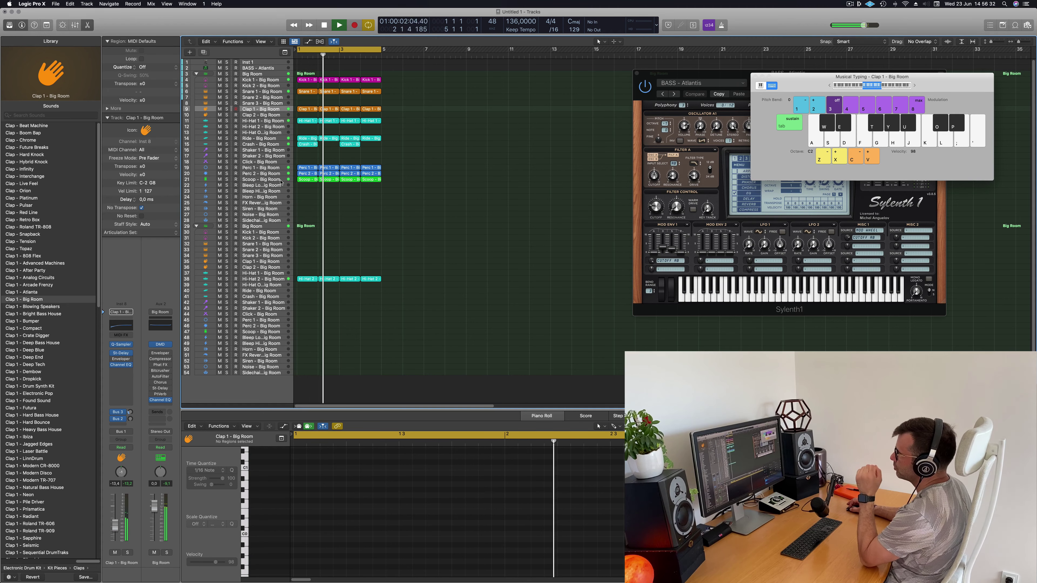
Review the Hi-Hat 2, Scoop, Perc 1 and Ride patterns for a rhythm suited to the bass while the loop plays.
{"action": "left_click", "coordinate": [270, 280]}
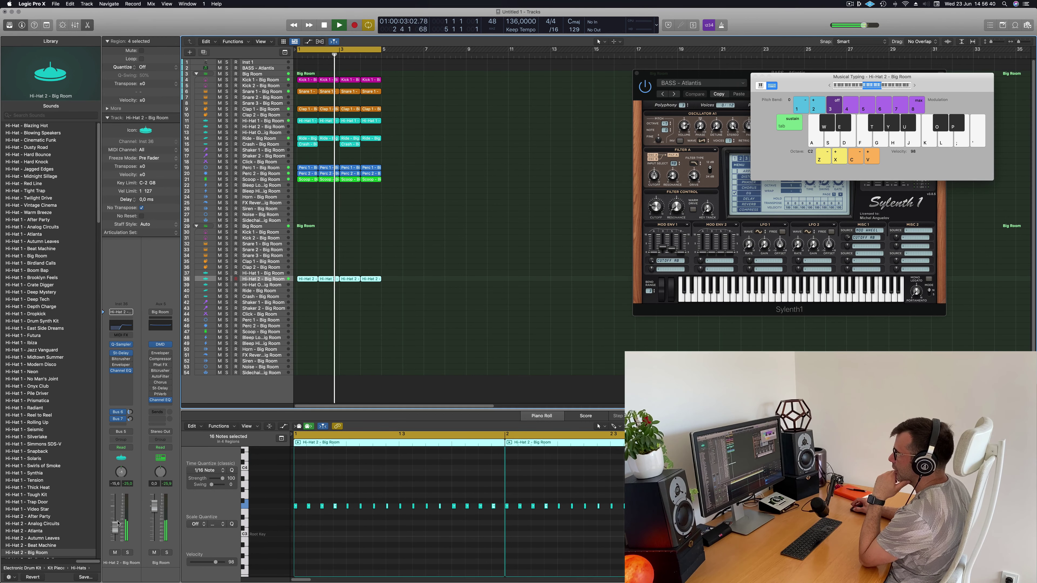
{"action": "left_click", "coordinate": [271, 69]}
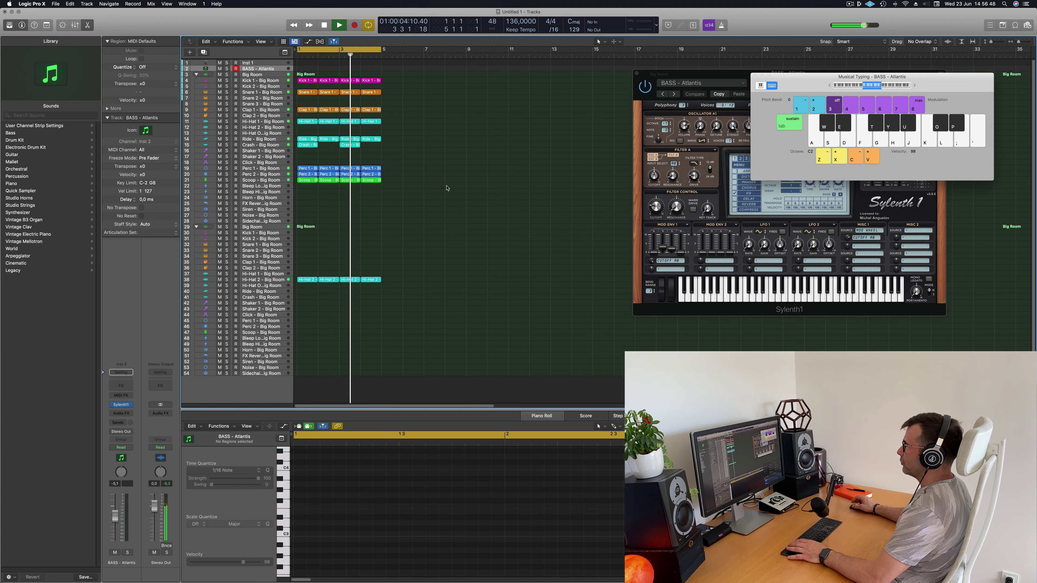
{"action": "key", "text": "space"}
{"action": "key", "text": "space"}
{"action": "left_click", "coordinate": [268, 180]}
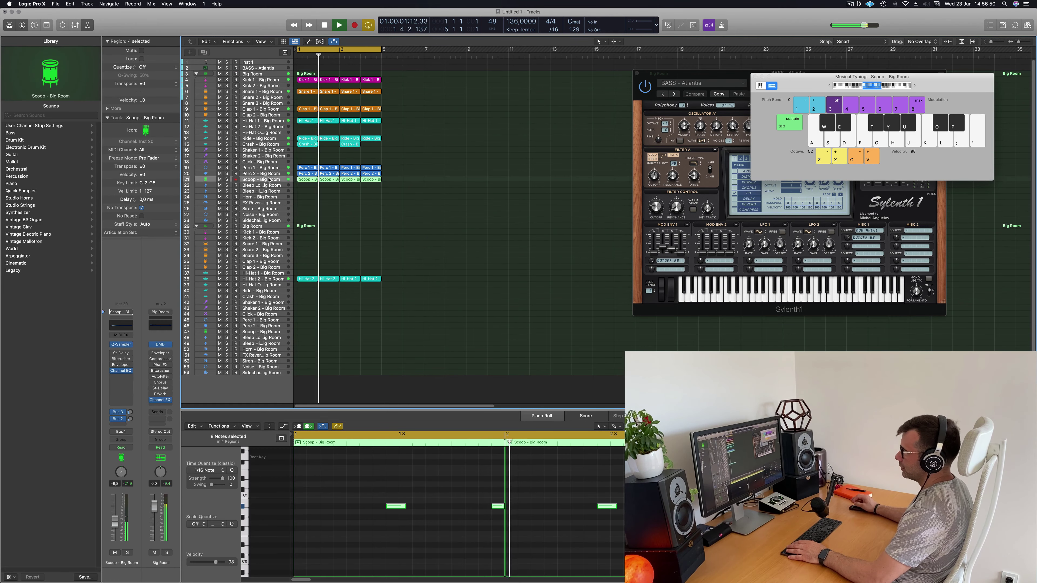
{"action": "left_click", "coordinate": [277, 168]}
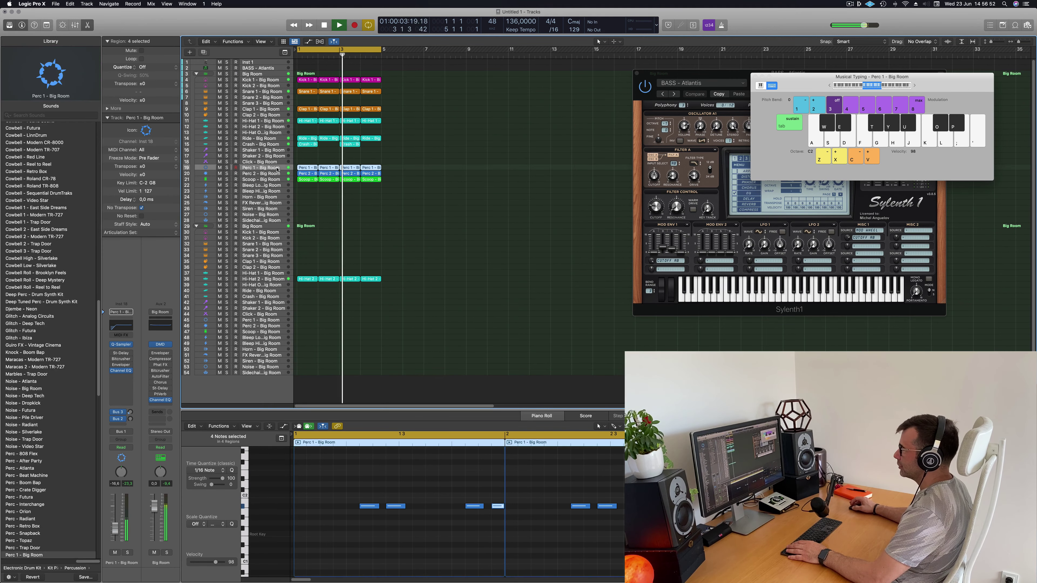
{"action": "left_click", "coordinate": [282, 138]}
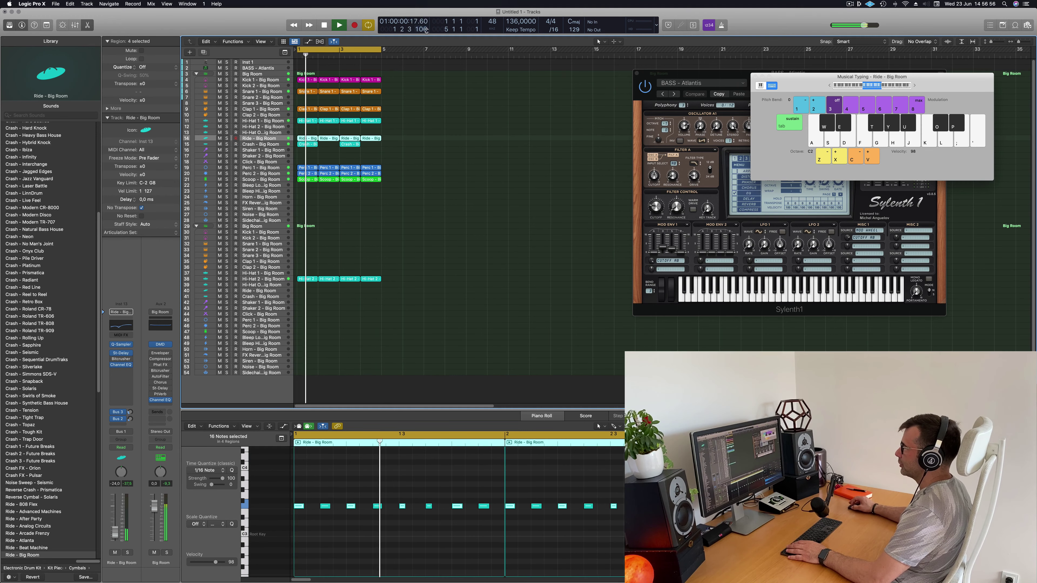
Move the bar 1 Ride region onto the BASS - Atlantis track.
{"action": "left_click", "coordinate": [478, 169]}
{"action": "left_click_drag", "start_coordinate": [311, 137], "coordinate": [313, 76]}
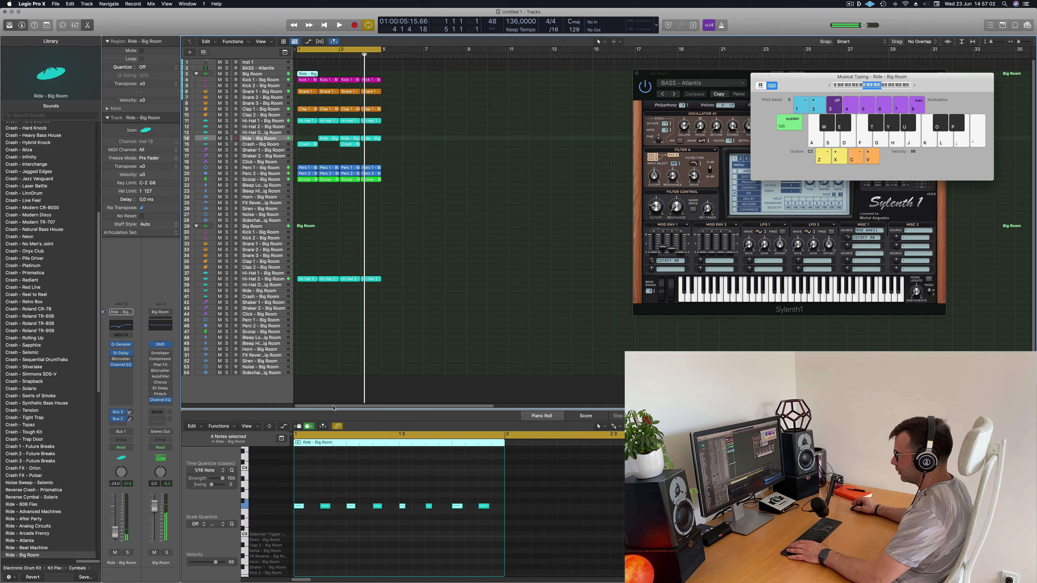
{"action": "left_click", "coordinate": [267, 75]}
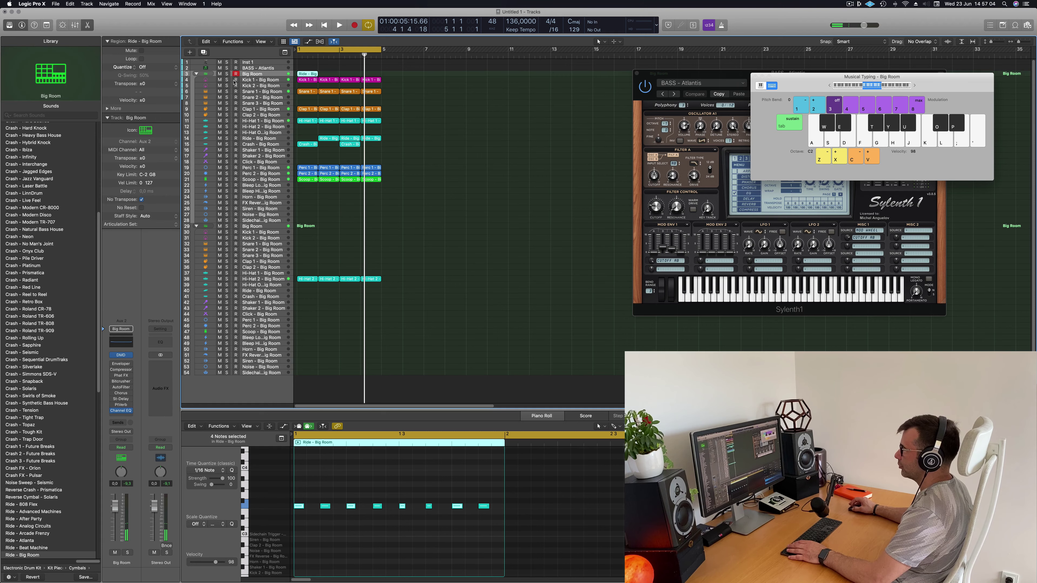
{"action": "left_click_drag", "start_coordinate": [312, 74], "coordinate": [313, 68]}
{"action": "left_click", "coordinate": [358, 543]}
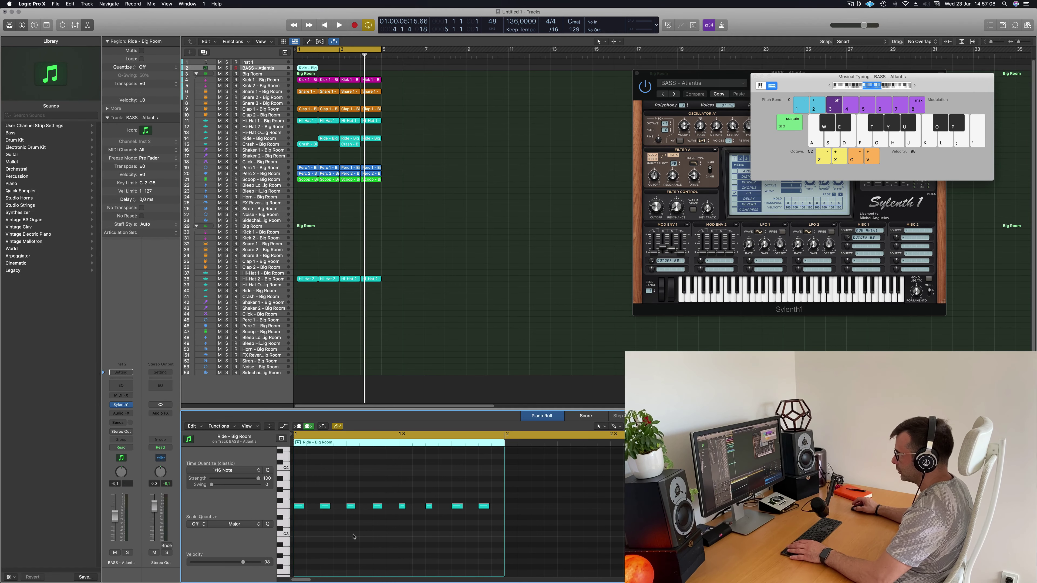
Play the moved region with the bass sound and transpose all its notes down one octave.
{"action": "key", "text": "space"}
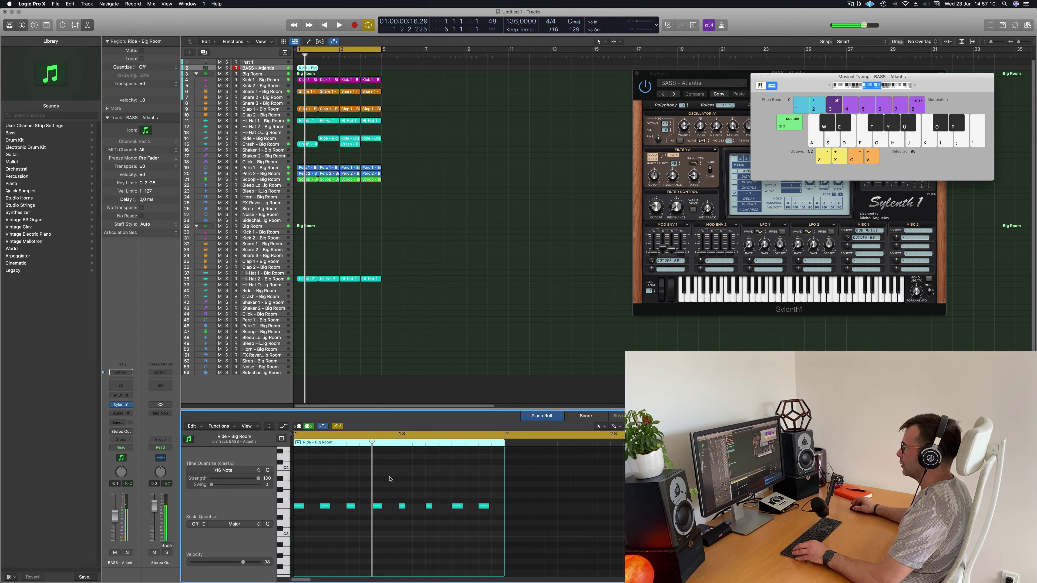
{"action": "left_click", "coordinate": [385, 520], "text": "ctrl+alt"}
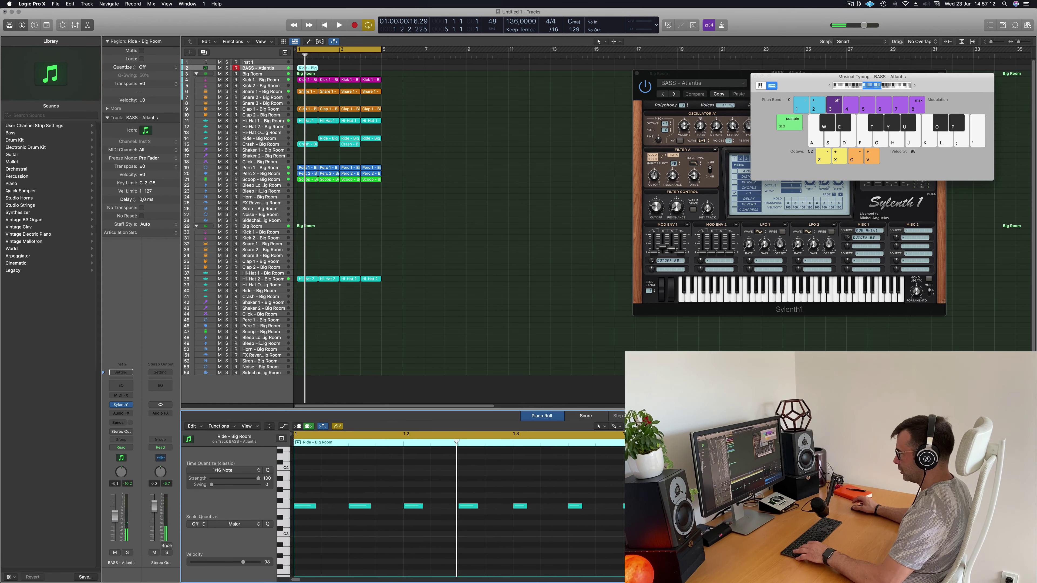
{"action": "key", "text": "alt+shift+Down"}
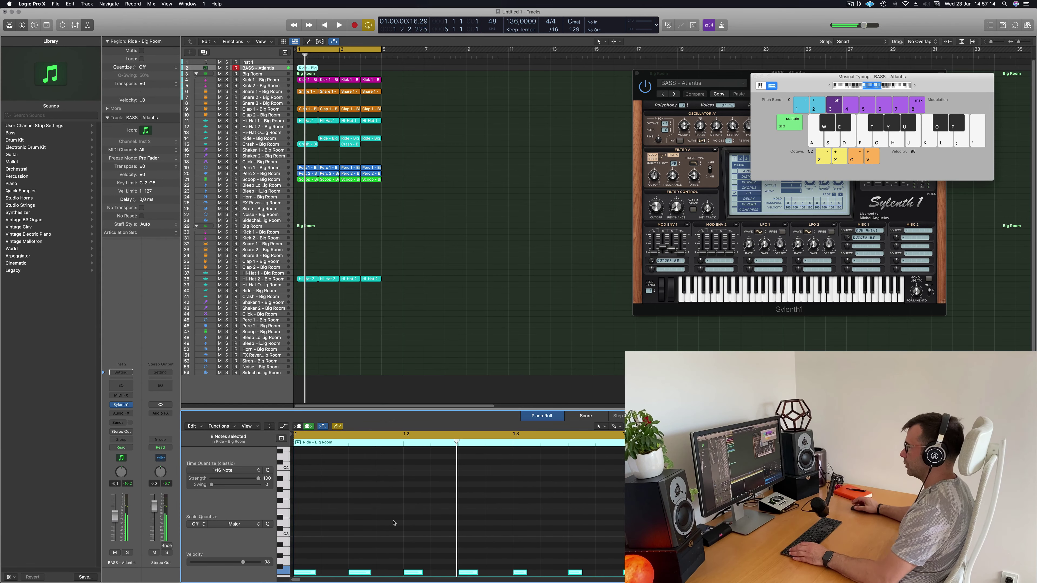
{"action": "scroll", "coordinate": [374, 529], "scroll_direction": "down", "scroll_amount": 3}
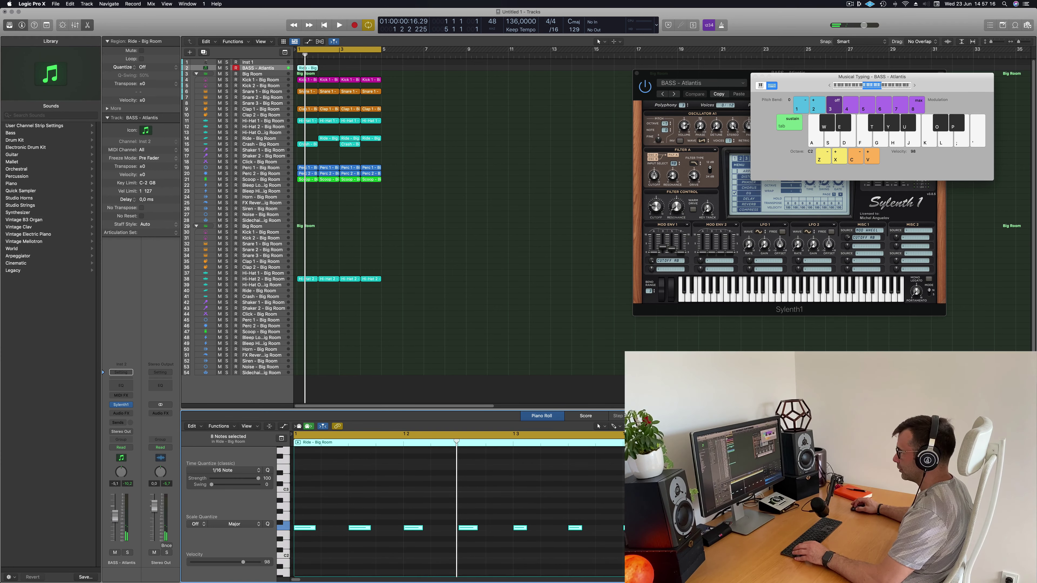
Shorten the eight bass notes and fill the gaps with copies to make a sixteenth-note pattern in bar 1.
{"action": "mouse_move", "coordinate": [313, 527]}
{"action": "left_mouse_down"}
{"action": "mouse_move", "coordinate": [332, 528]}
{"action": "mouse_move", "coordinate": [302, 530]}
{"action": "left_mouse_up"}
{"action": "key", "text": "space"}
{"action": "key", "text": "super+Left"}
{"action": "key", "text": "super+Left"}
{"action": "key", "text": "super+Left"}
{"action": "key", "text": "super+Left"}
{"action": "key", "text": "super+Left"}
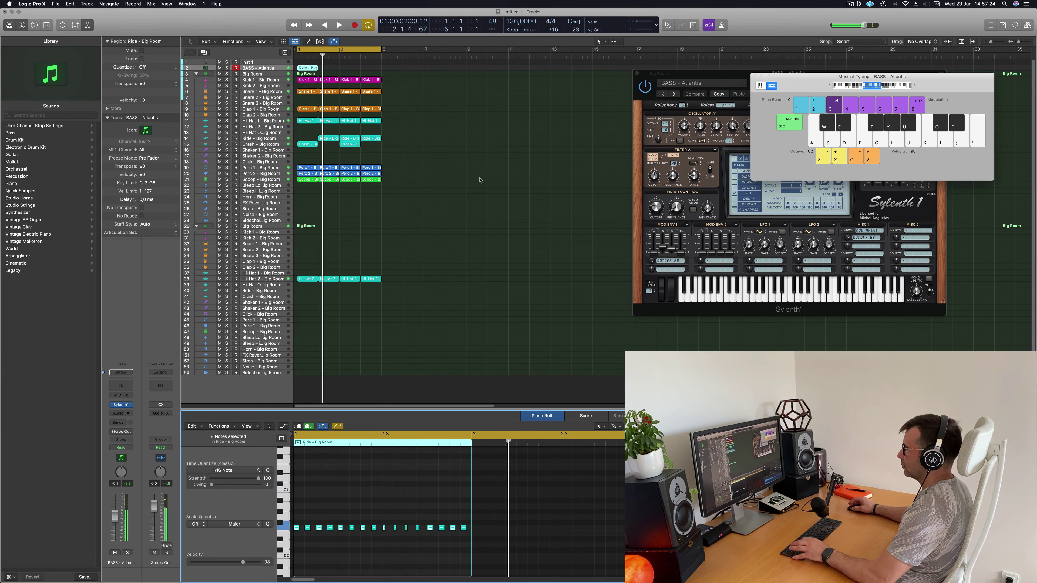
Shorten the second note of the bass pattern and play the loop.
{"action": "left_click", "coordinate": [420, 540], "text": "ctrl+alt"}
{"action": "scroll", "coordinate": [420, 540], "scroll_direction": "right", "scroll_amount": 2}
{"action": "scroll", "coordinate": [428, 548], "scroll_direction": "left", "scroll_amount": 2}
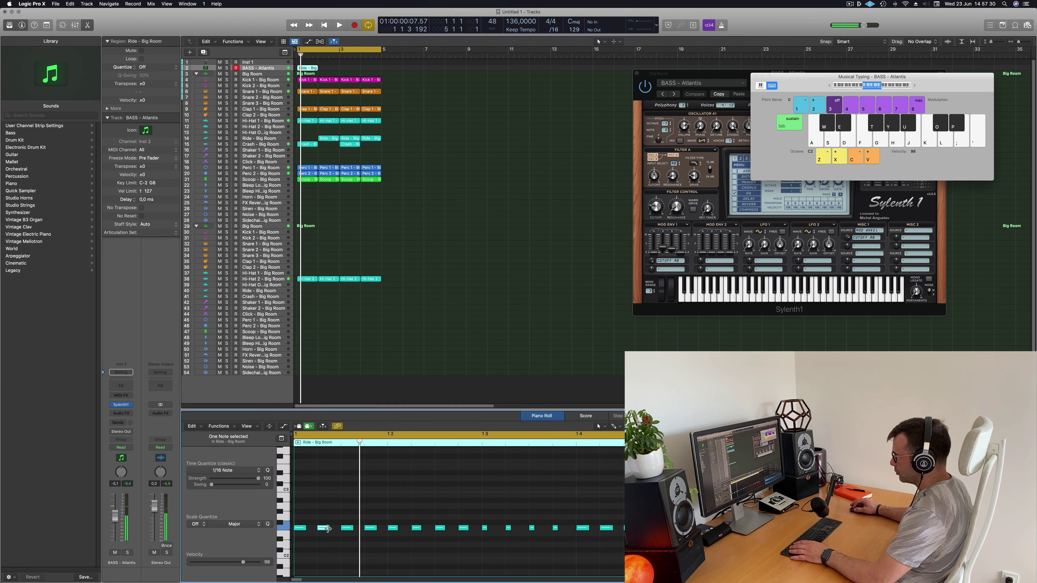
{"action": "left_click_drag", "start_coordinate": [327, 529], "coordinate": [322, 530]}
{"action": "key", "text": "space"}
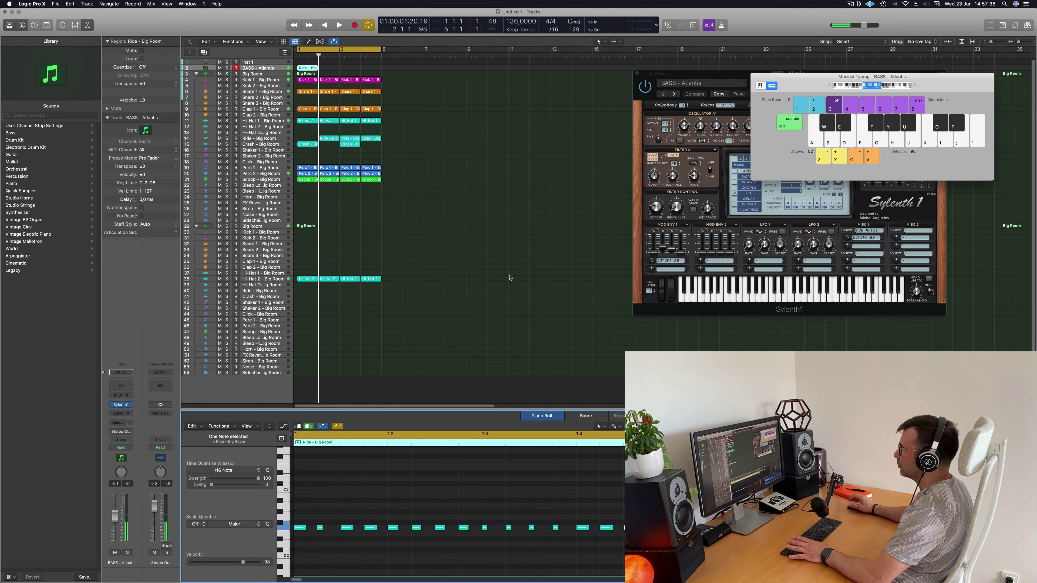
{"action": "key", "text": "space"}
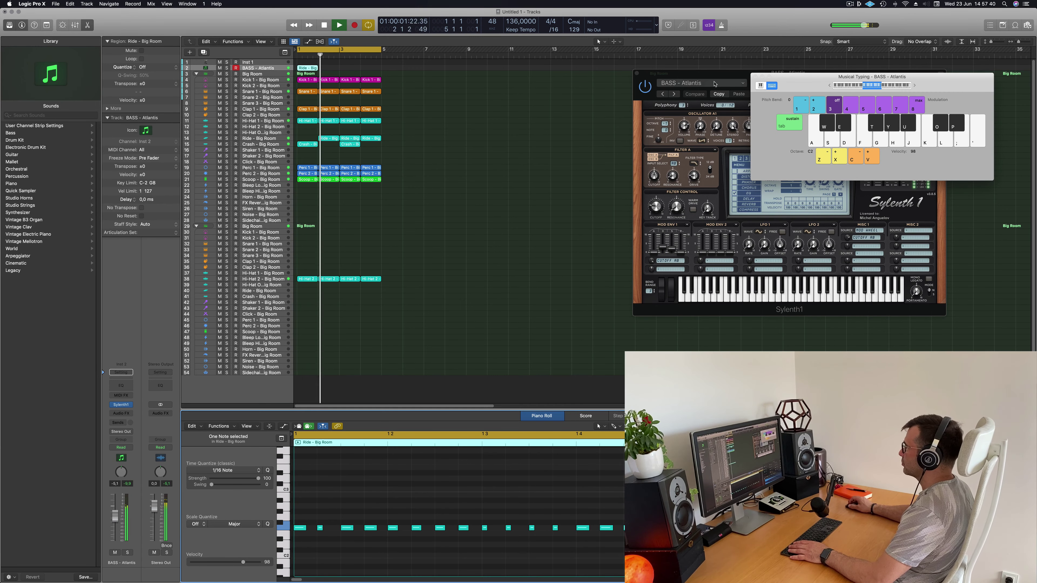
Repeat the bass region to fill bars 1 to 4, moving the Sylenth1 window clear of the tracks.
{"action": "left_click_drag", "start_coordinate": [714, 74], "coordinate": [561, 168]}
{"action": "key", "text": "space"}
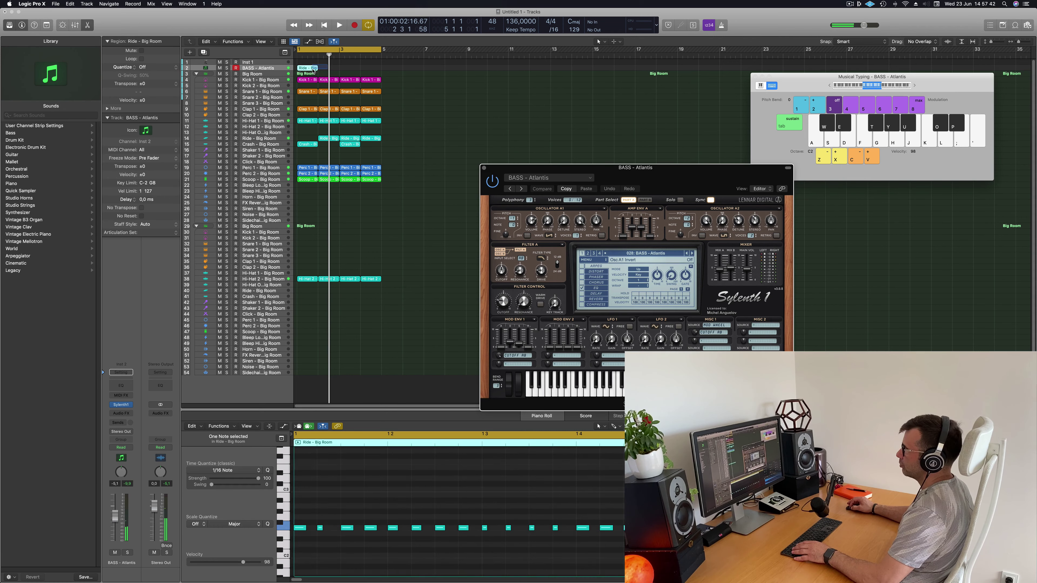
{"action": "left_click", "coordinate": [314, 69]}
{"action": "key", "text": "super+r"}
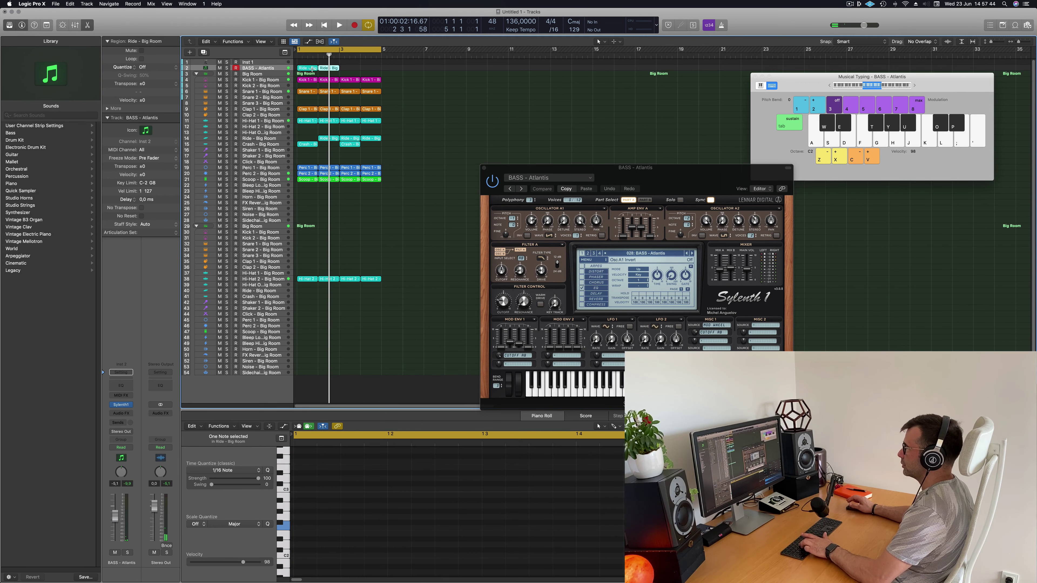
{"action": "left_click_drag", "start_coordinate": [667, 178], "coordinate": [665, 116]}
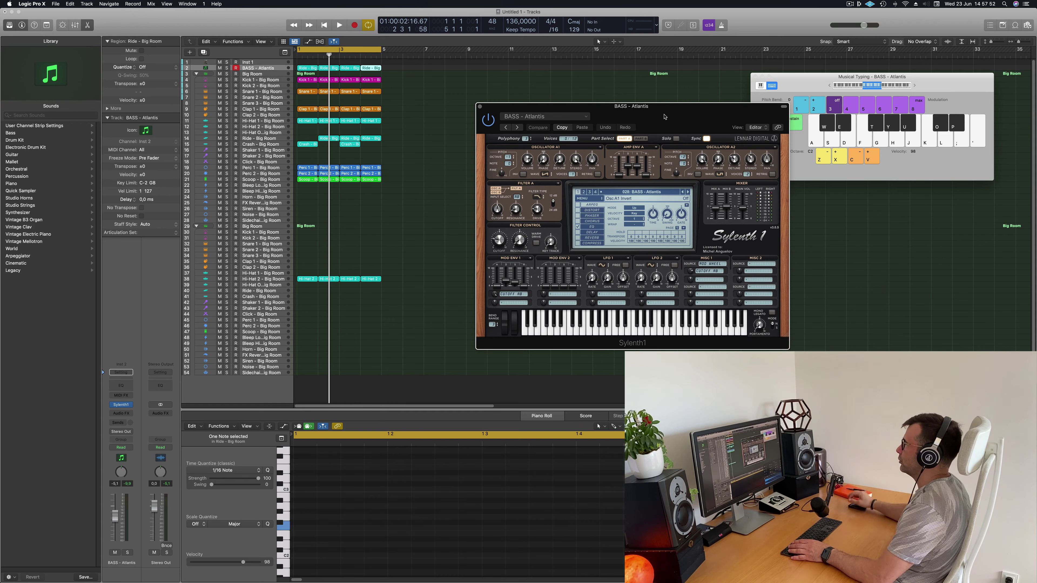
Audition Sylenth1 bass presets during playback and load BASS - Bendy Electro.
{"action": "left_click_drag", "start_coordinate": [665, 117], "coordinate": [624, 112]}
{"action": "key", "text": "space"}
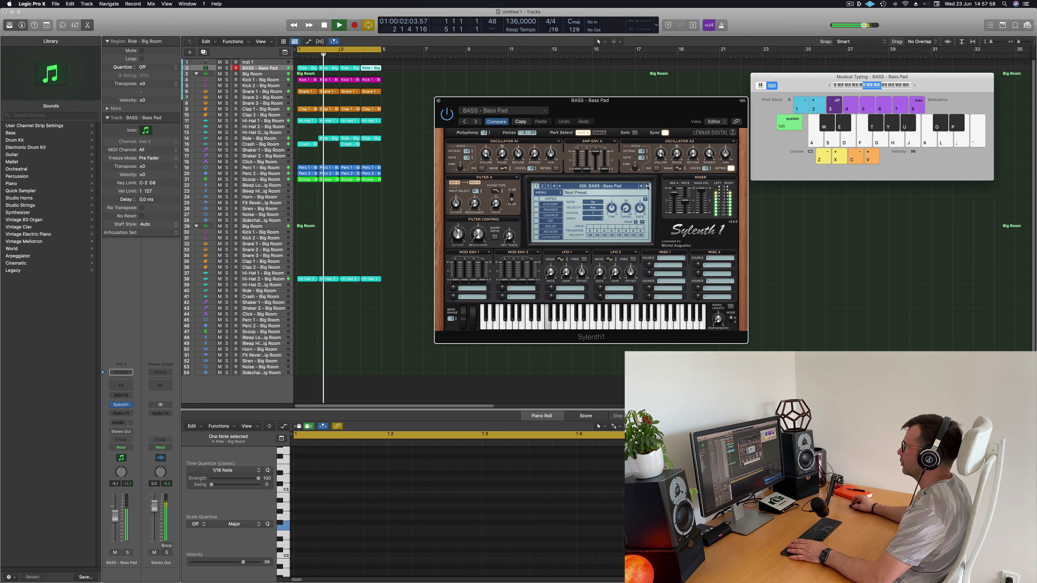
{"action": "left_click_drag", "start_coordinate": [646, 114], "coordinate": [594, 118]}
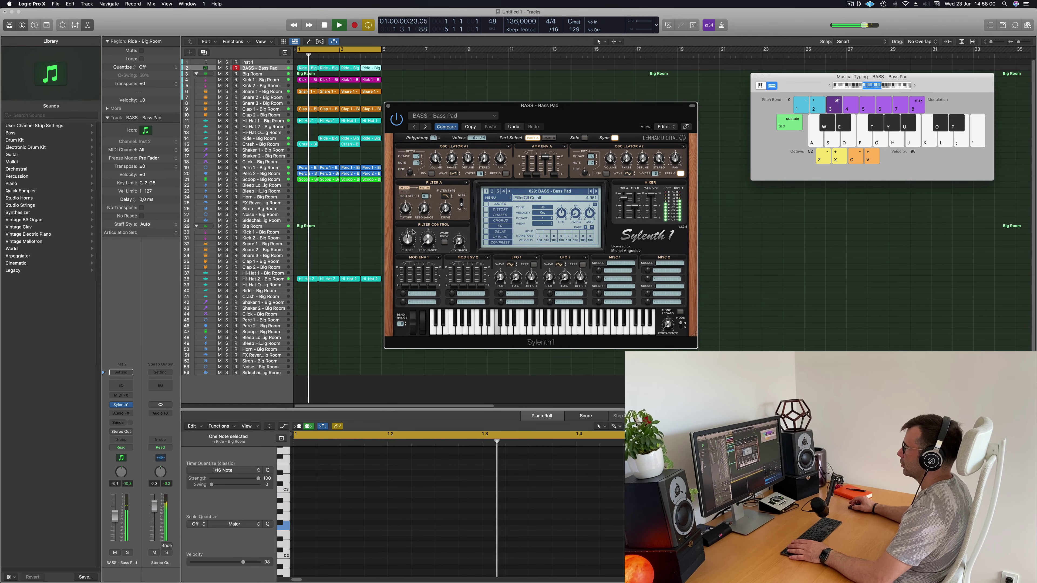
{"action": "left_click", "coordinate": [596, 191]}
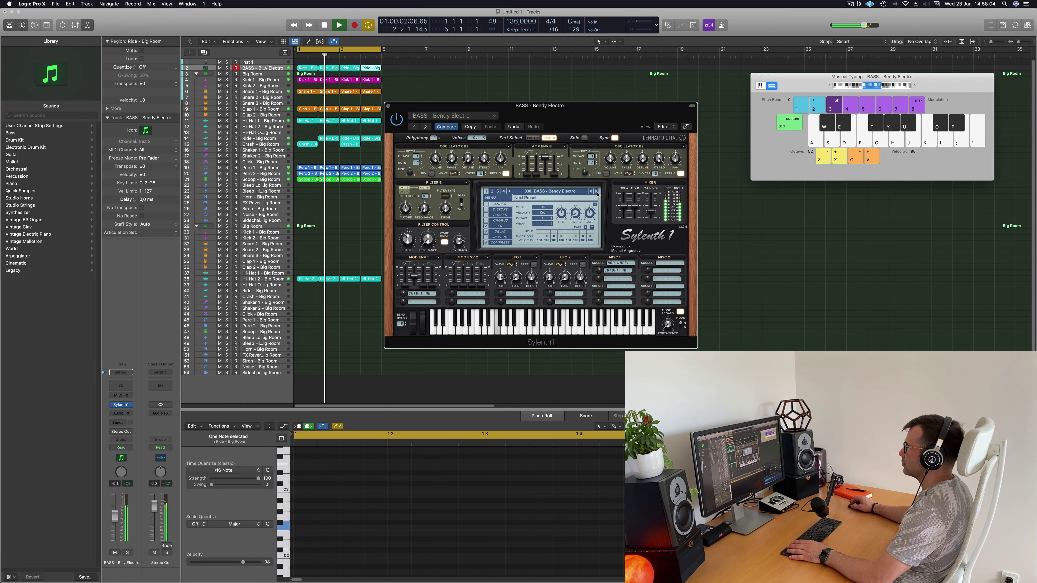
Adjust the Mod Env 1 amount for the Cutoff AB destination in Sylenth1 while the loop plays.
{"action": "left_click_drag", "start_coordinate": [602, 120], "coordinate": [578, 154]}
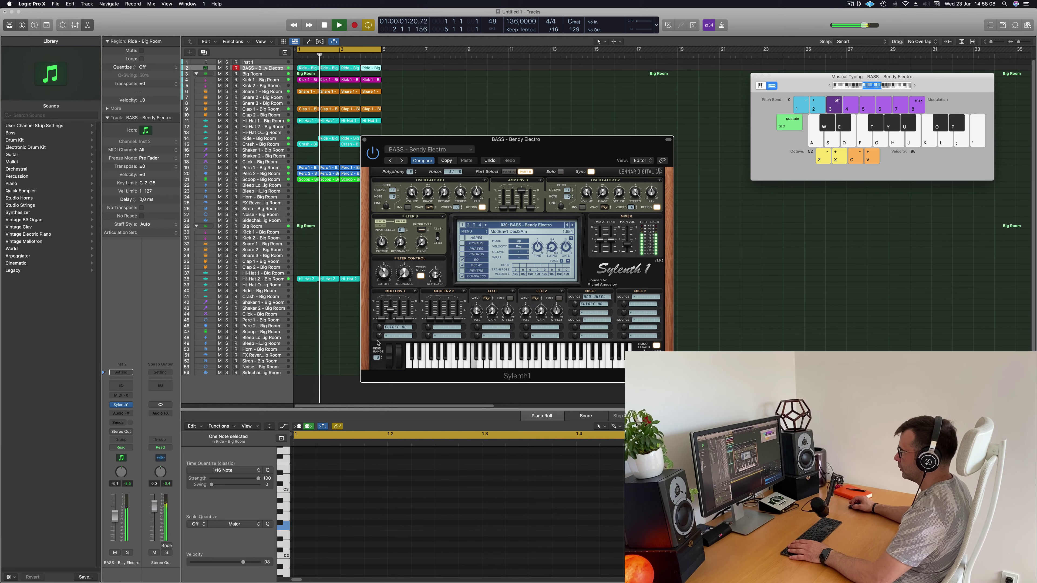
{"action": "left_click_drag", "start_coordinate": [379, 337], "coordinate": [382, 325]}
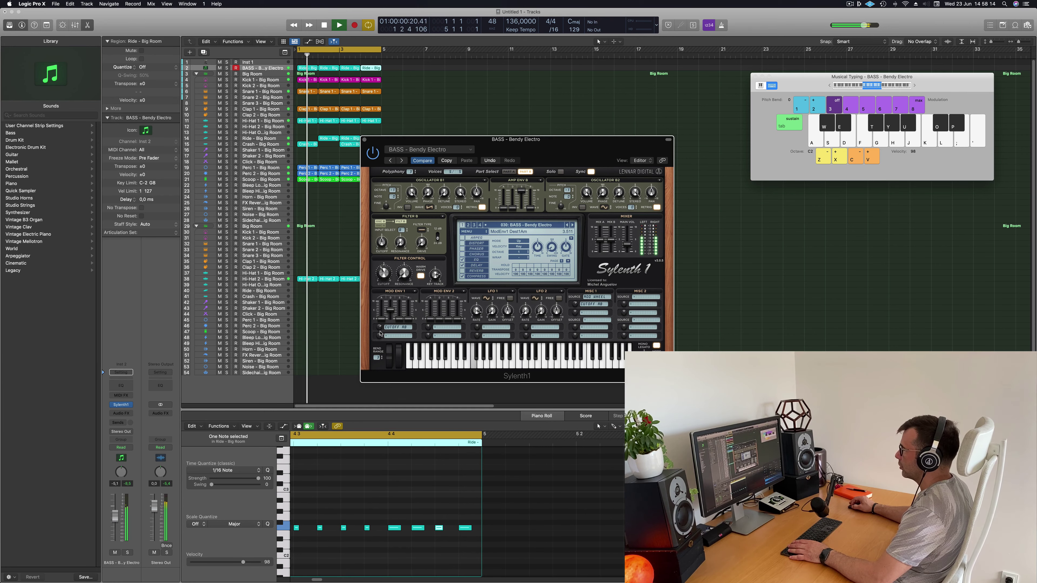
{"action": "left_click_drag", "start_coordinate": [489, 139], "coordinate": [633, 155]}
{"action": "key", "text": "space"}
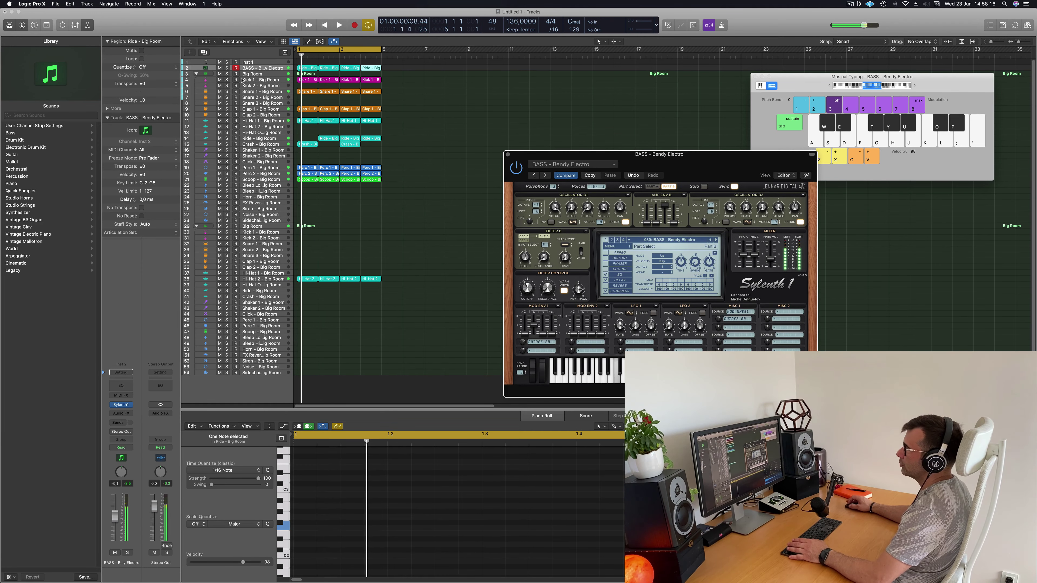
Insert a Compressor on the BASS - Bendy Electro track and set its side chain source to Inst 3.
{"action": "left_click", "coordinate": [121, 416]}
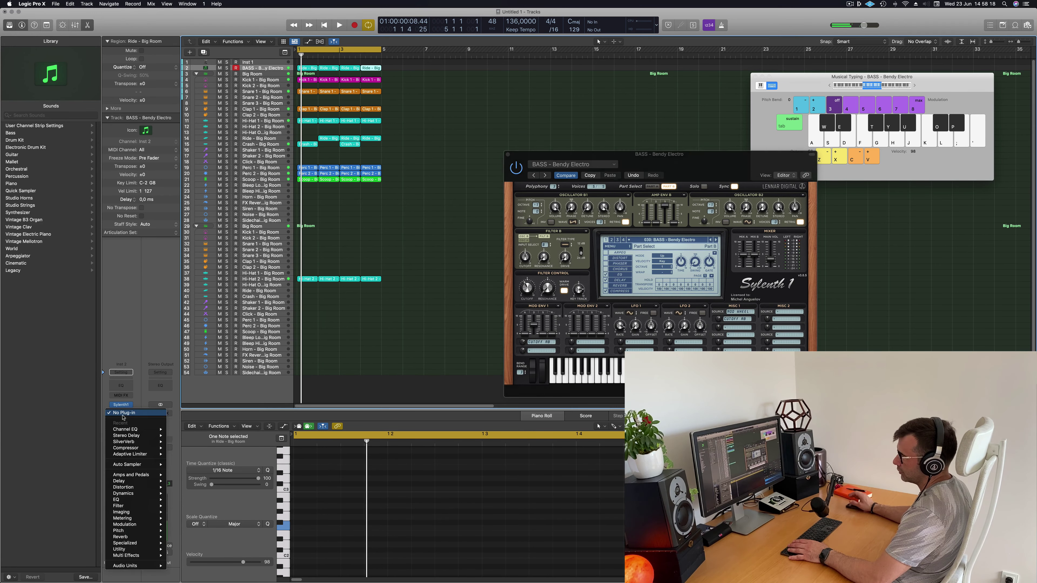
{"action": "left_click", "coordinate": [185, 448]}
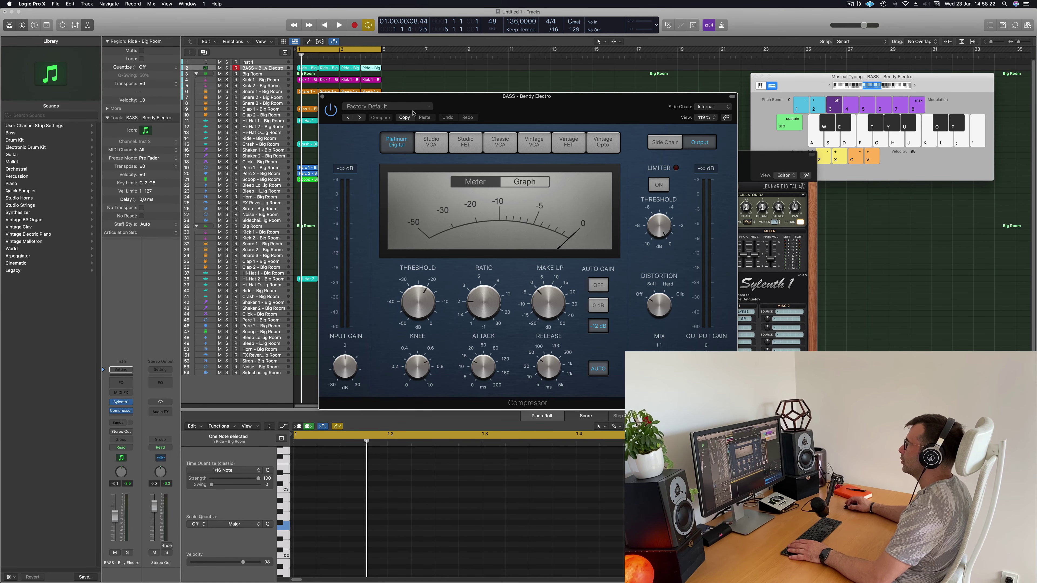
{"action": "left_click", "coordinate": [413, 107]}
{"action": "left_click", "coordinate": [713, 110]}
{"action": "left_click", "coordinate": [713, 109]}
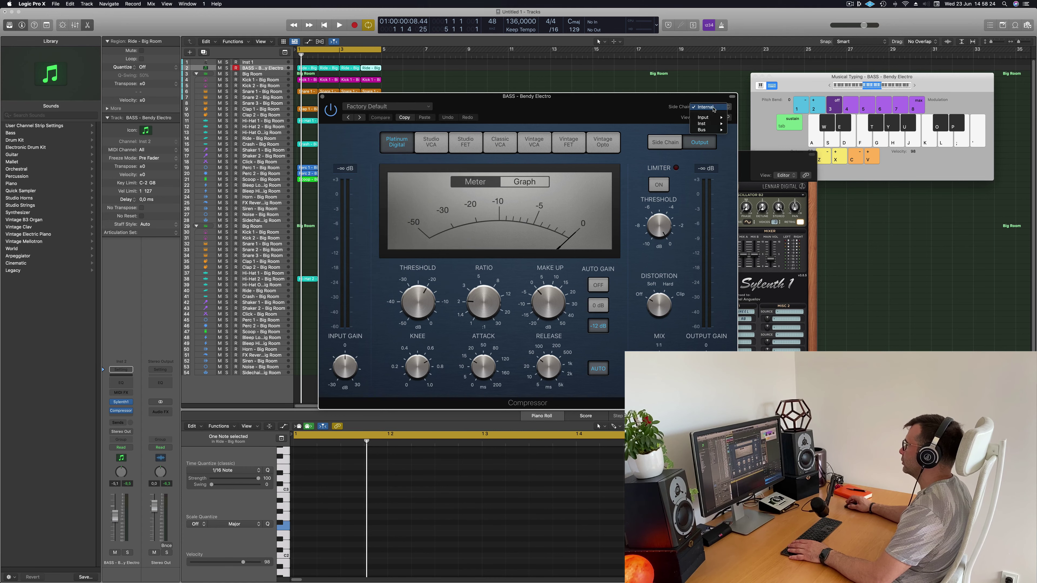
{"action": "mouse_move", "coordinate": [712, 125]}
{"action": "left_click", "coordinate": [761, 129]}
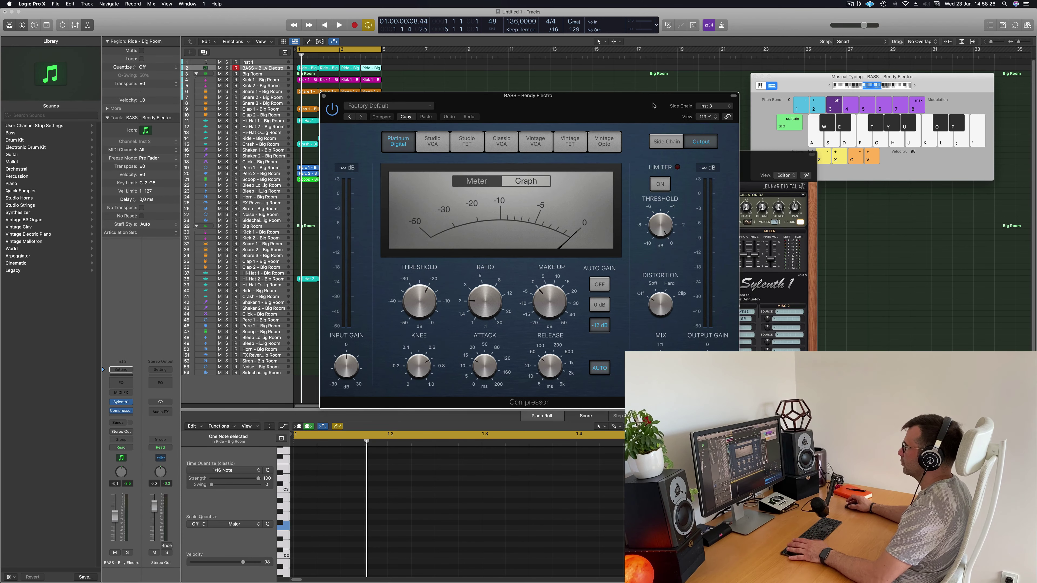
Adjust the Compressor during playback with automatic release turned off, and close its window.
{"action": "key", "text": "space"}
{"action": "left_click", "coordinate": [490, 366]}
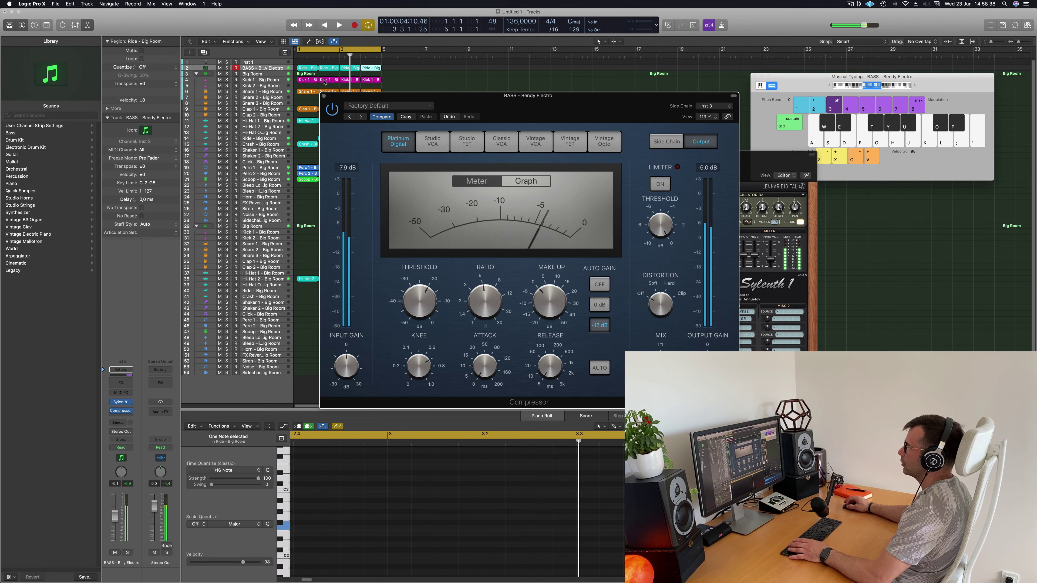
{"action": "left_click", "coordinate": [323, 94]}
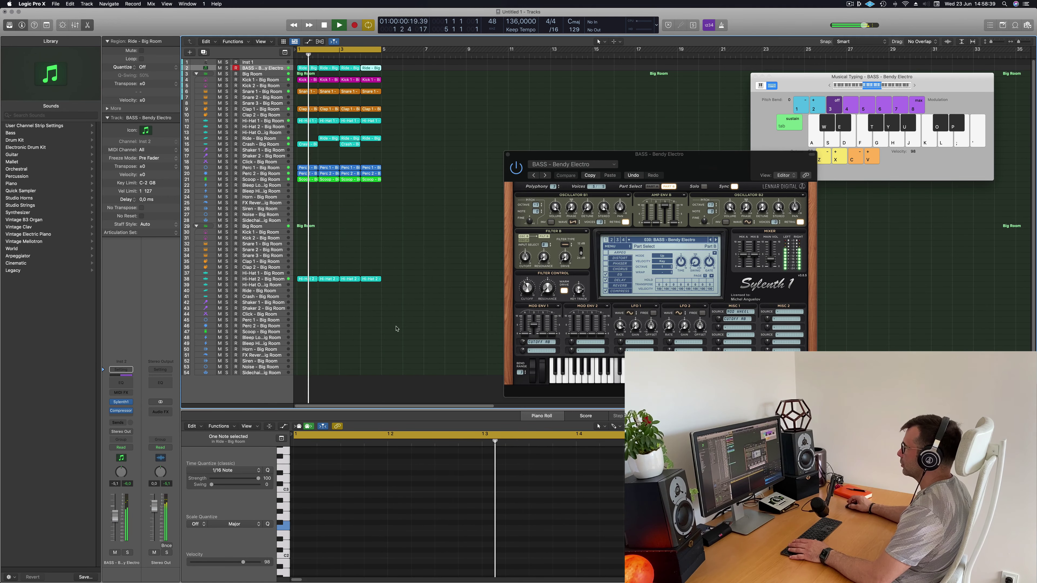
Transpose all notes in the four bass regions up four semitones to A2 while the loop plays.
{"action": "left_click", "coordinate": [288, 65]}
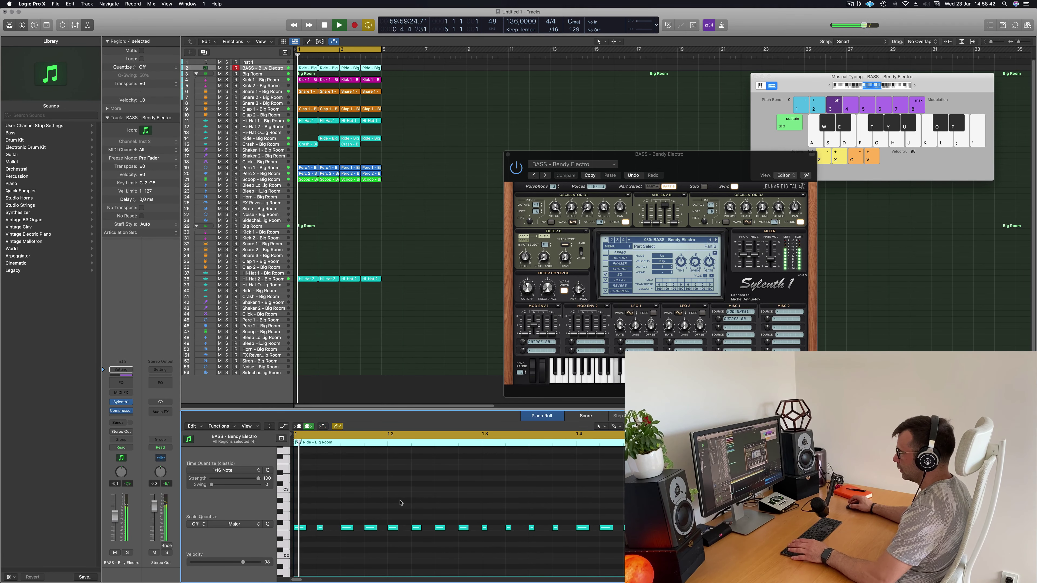
{"action": "key", "text": "super+a"}
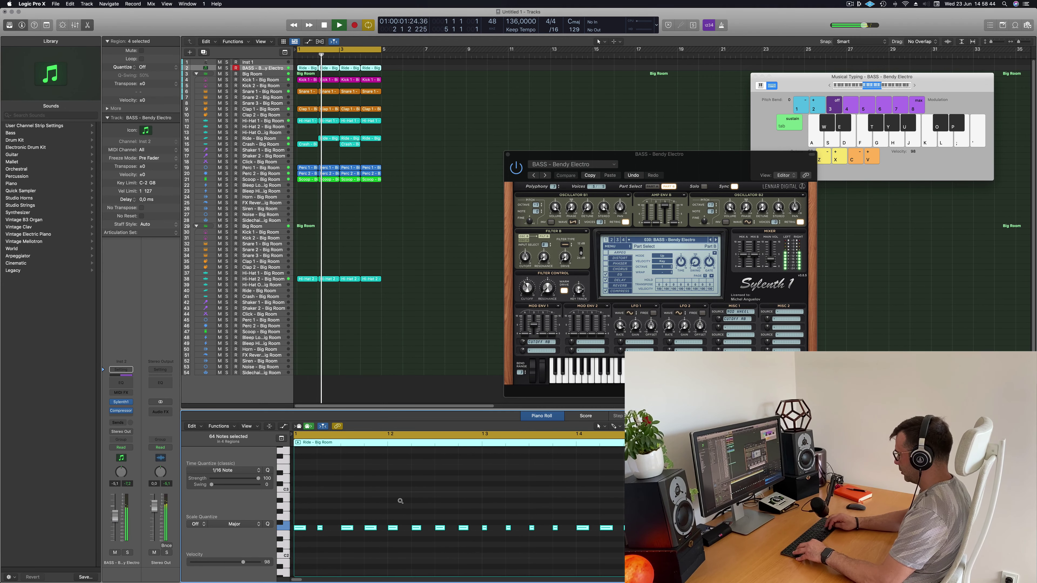
{"action": "key", "text": "alt+Down"}
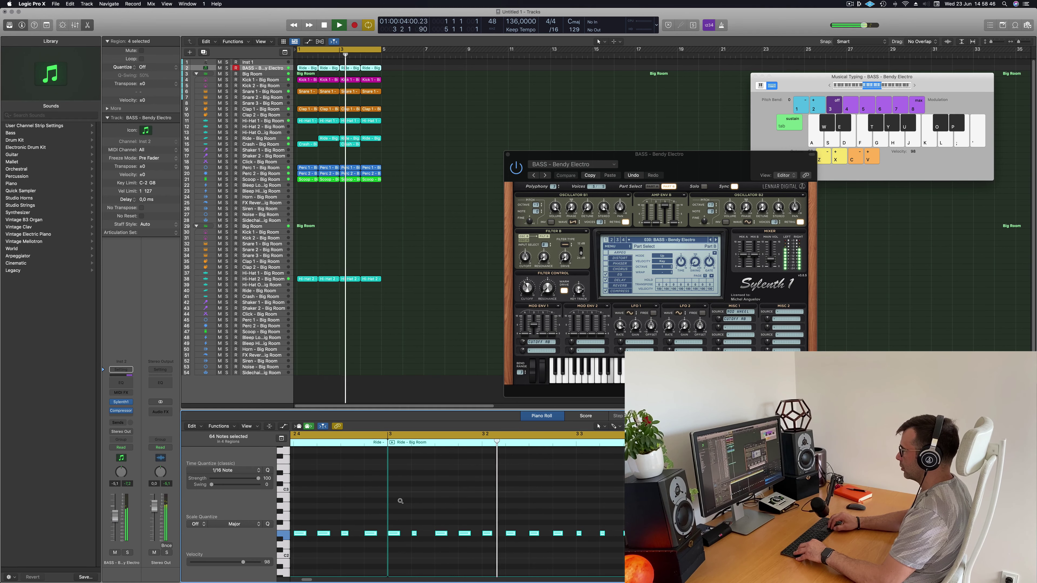
{"action": "key", "text": "alt+Down"}
{"action": "key", "text": "alt+Down"}
{"action": "key", "text": "alt+Up"}
{"action": "key", "text": "alt+Up"}
{"action": "key", "text": "alt+Up"}
{"action": "key", "text": "alt+Up"}
{"action": "key", "text": "alt+Up"}
{"action": "key", "text": "alt+Up"}
{"action": "key", "text": "alt+Up"}
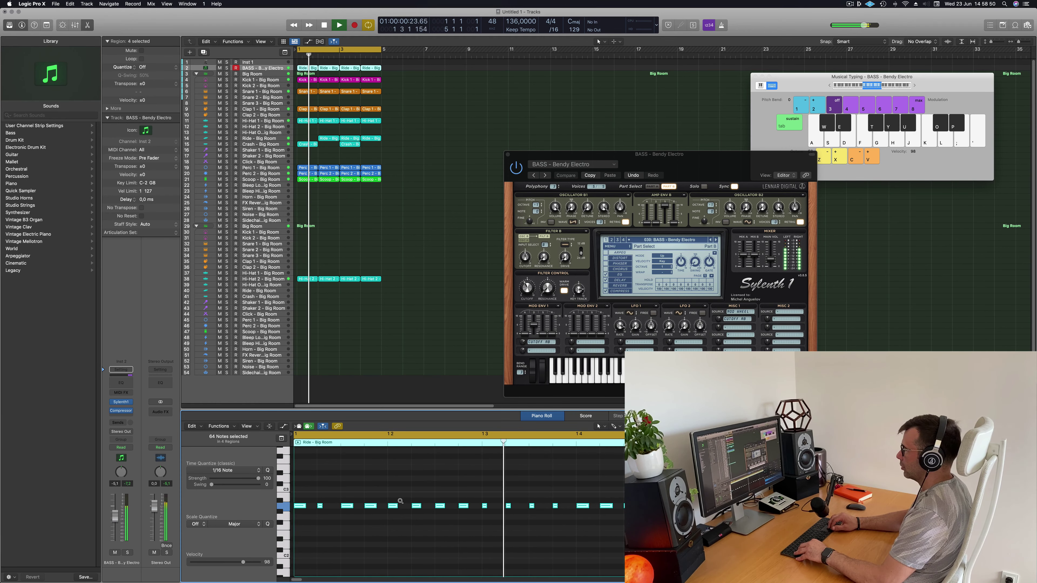
{"action": "key", "text": "alt+Up"}
{"action": "key", "text": "alt+Up"}
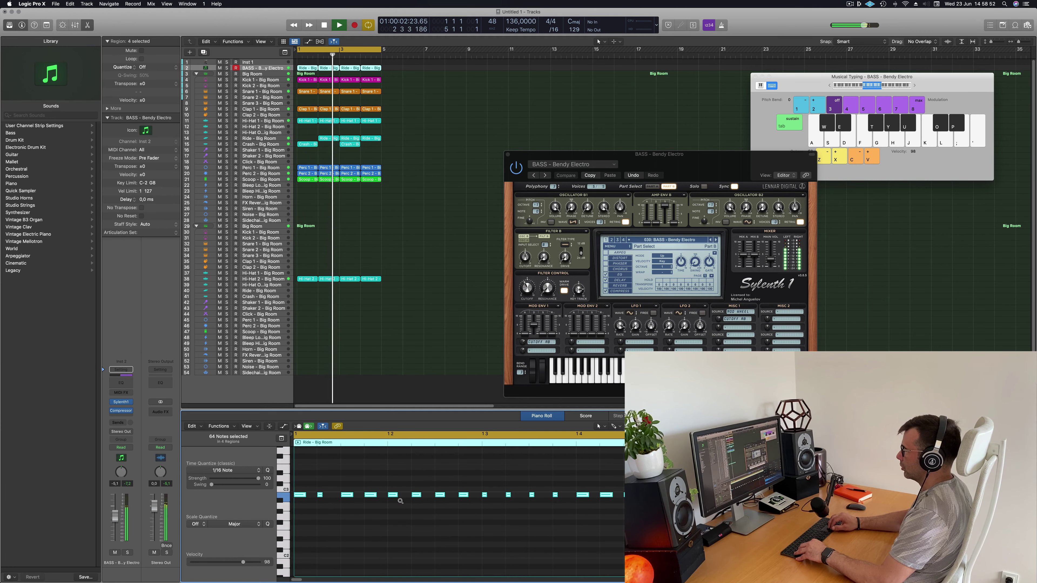
{"action": "key", "text": "alt+Up"}
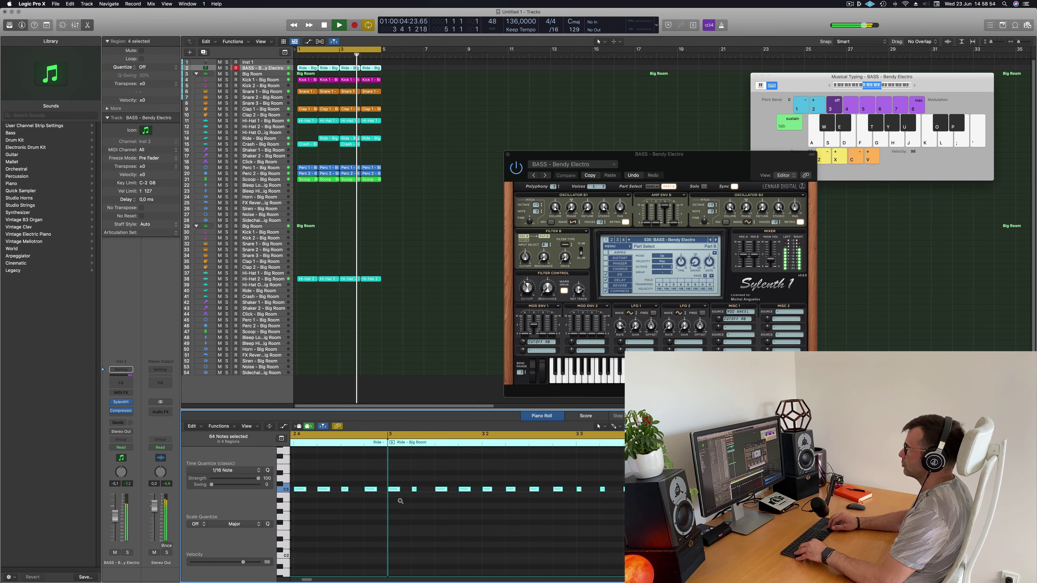
{"action": "key", "text": "alt+Down"}
{"action": "key", "text": "alt+Down"}
{"action": "key", "text": "alt+Down"}
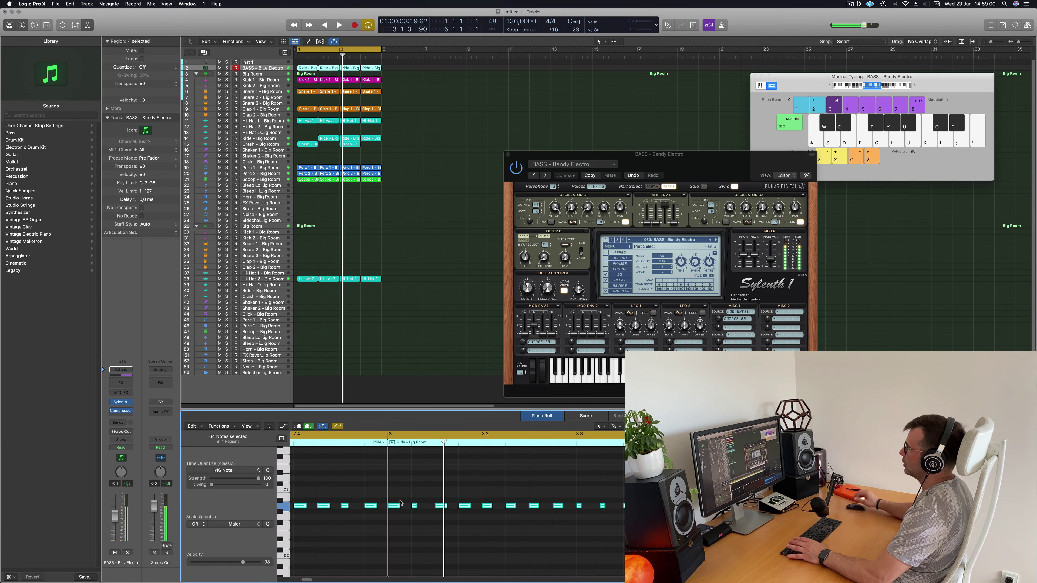
Restart playback, audition Sylenth1 presets up to BASS - Clicky Bass, and lower the bass track's volume slightly.
{"action": "key", "text": "space"}
{"action": "key", "text": "space"}
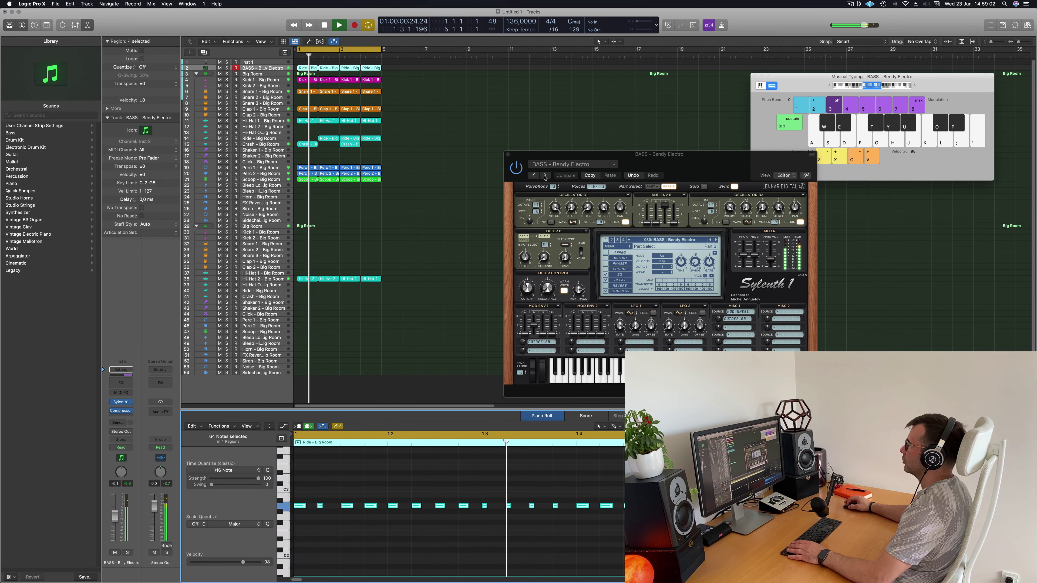
{"action": "left_click", "coordinate": [715, 240]}
{"action": "left_click_drag", "start_coordinate": [665, 166], "coordinate": [624, 114]}
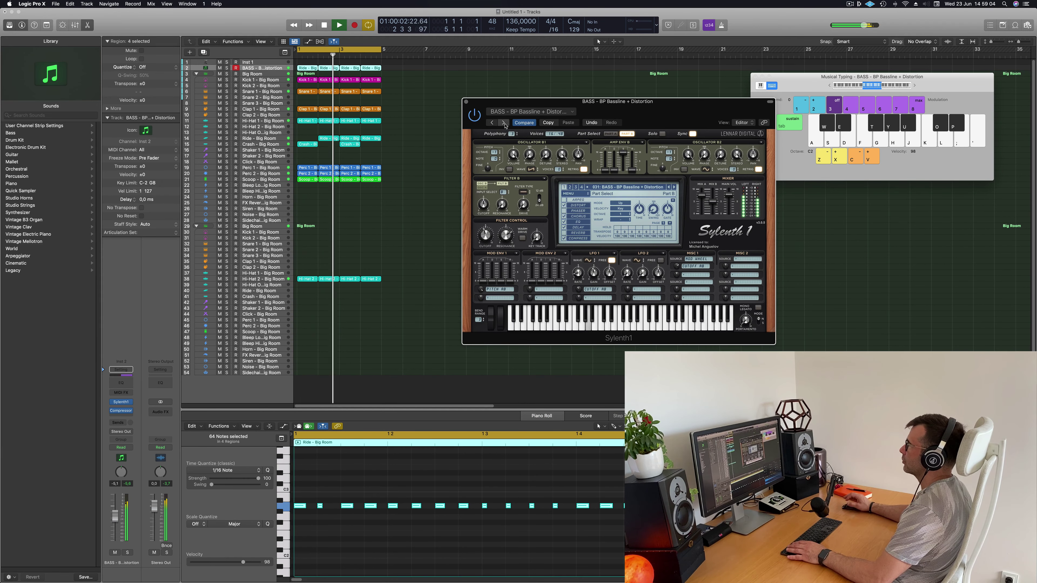
{"action": "key", "text": "]"}
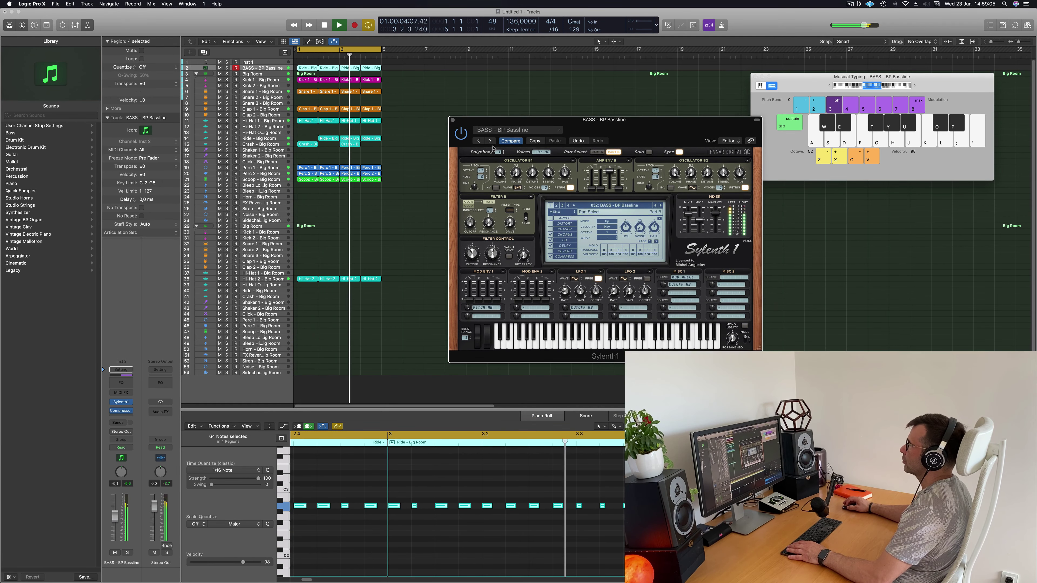
{"action": "left_click", "coordinate": [490, 141]}
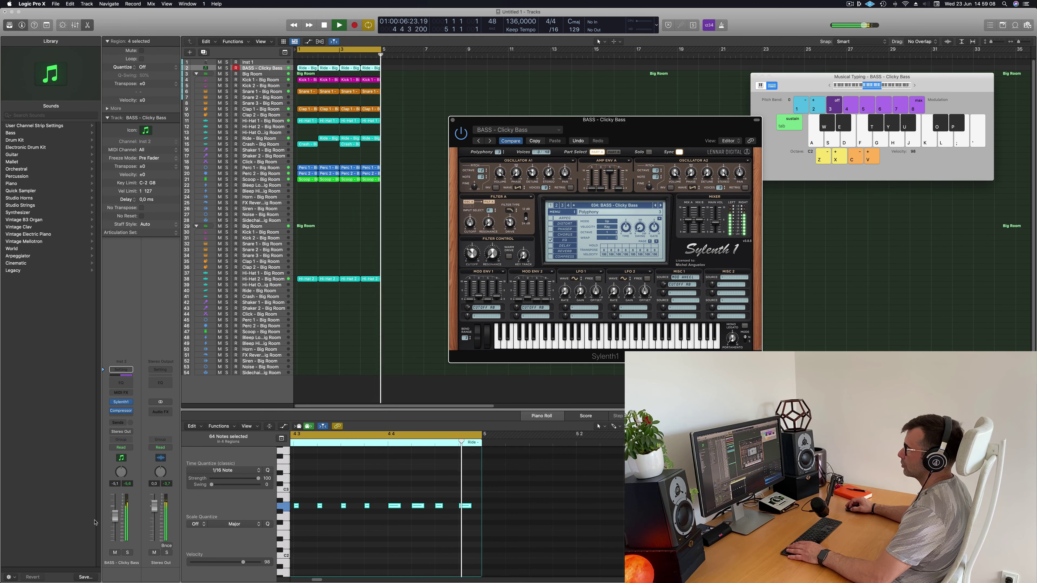
{"action": "left_click_drag", "start_coordinate": [115, 515], "coordinate": [115, 521]}
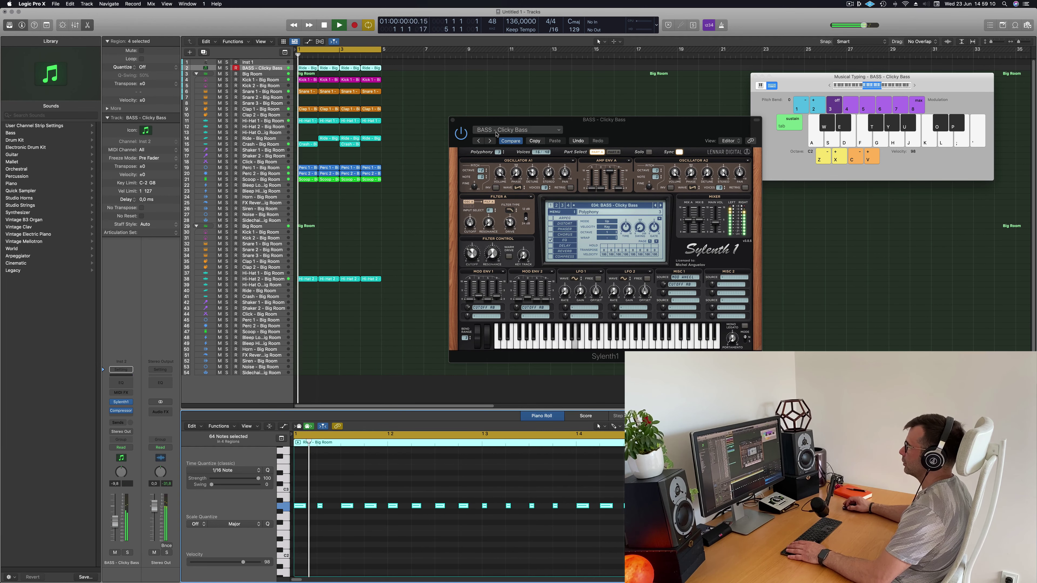
Try the BASS - D-Bass preset in Sylenth1 and adjust its filter cutoff during playback.
{"action": "left_click", "coordinate": [490, 141]}
{"action": "left_click", "coordinate": [490, 141]}
{"action": "left_click_drag", "start_coordinate": [684, 128], "coordinate": [608, 197]}
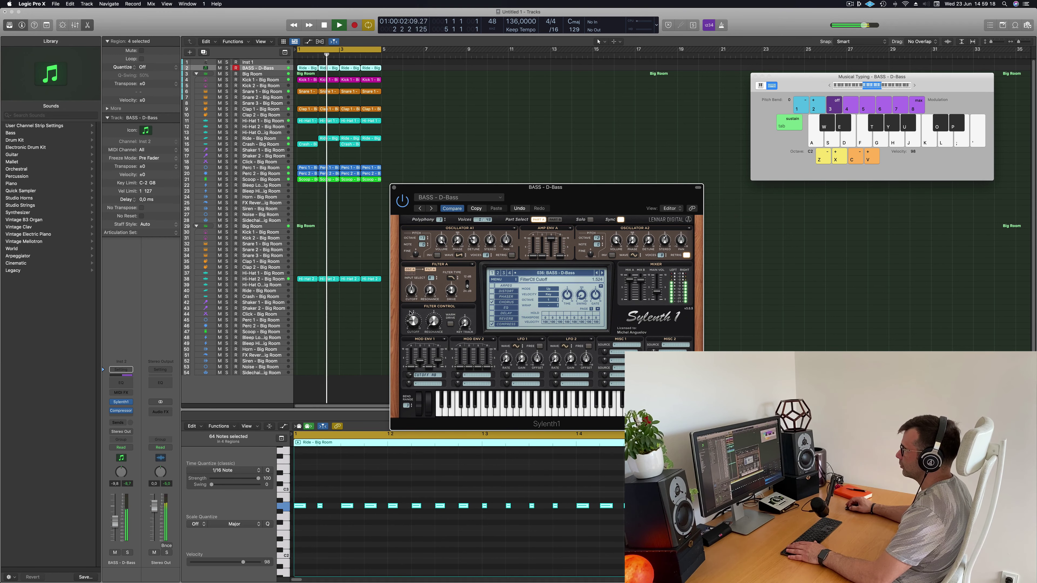
{"action": "left_click_drag", "start_coordinate": [413, 291], "coordinate": [415, 288]}
{"action": "left_click", "coordinate": [430, 208]}
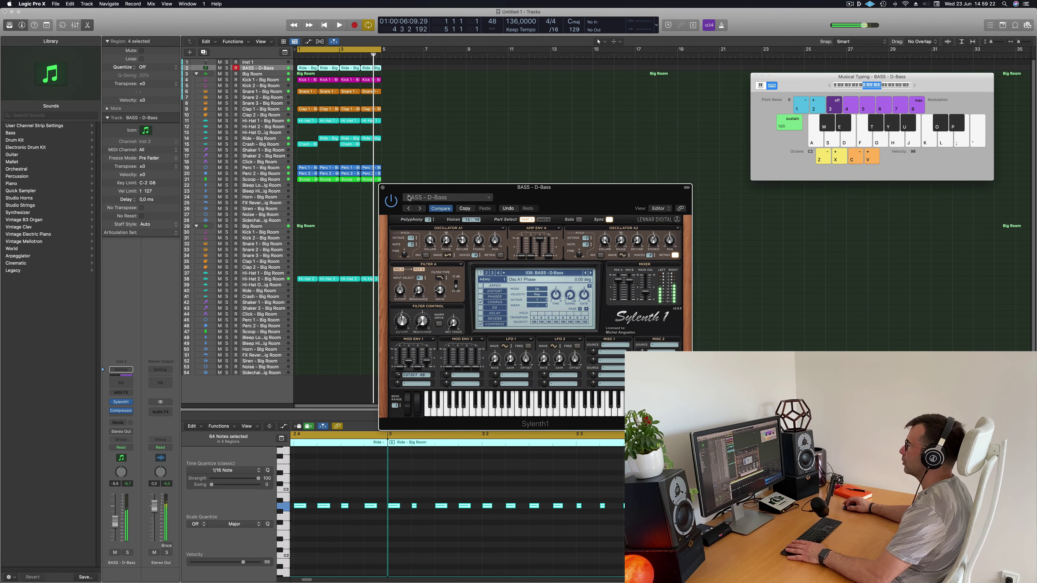
Audition further Sylenth1 bass presets over the playing loop and load BASS - Moog Style Bass.
{"action": "left_click", "coordinate": [420, 209]}
{"action": "left_click", "coordinate": [420, 209]}
{"action": "left_click", "coordinate": [420, 209]}
{"action": "left_click", "coordinate": [420, 208]}
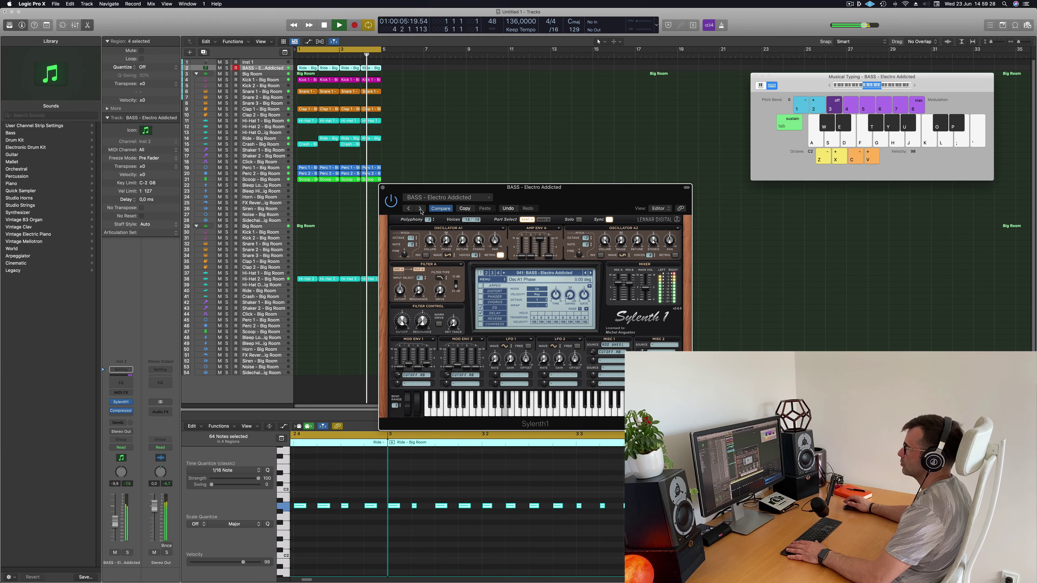
{"action": "left_click", "coordinate": [420, 209]}
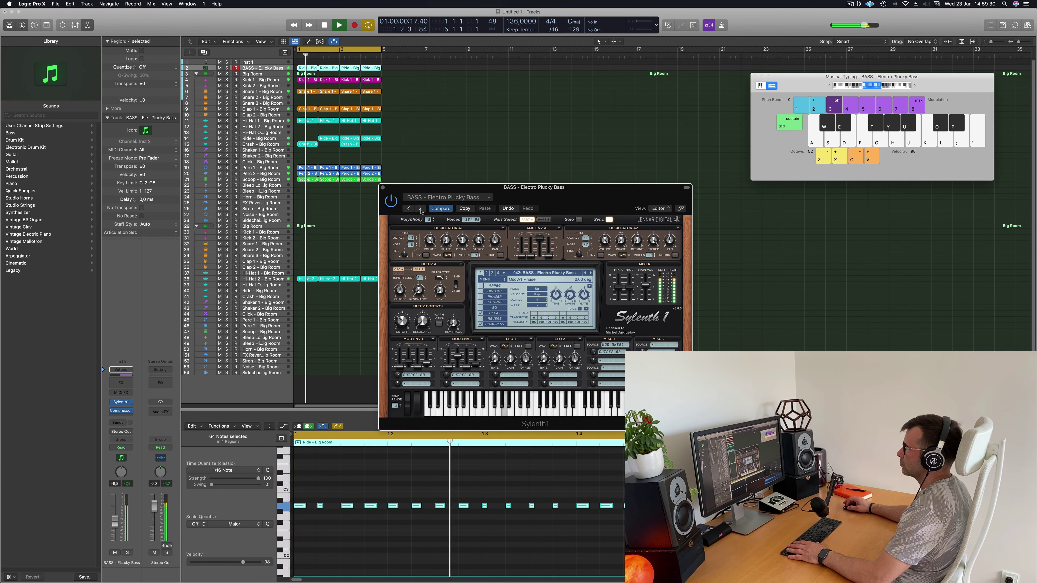
{"action": "left_click", "coordinate": [420, 208]}
{"action": "left_click", "coordinate": [420, 209]}
{"action": "left_click", "coordinate": [420, 208]}
{"action": "left_click", "coordinate": [420, 208]}
{"action": "left_click", "coordinate": [420, 209]}
{"action": "left_click", "coordinate": [420, 209]}
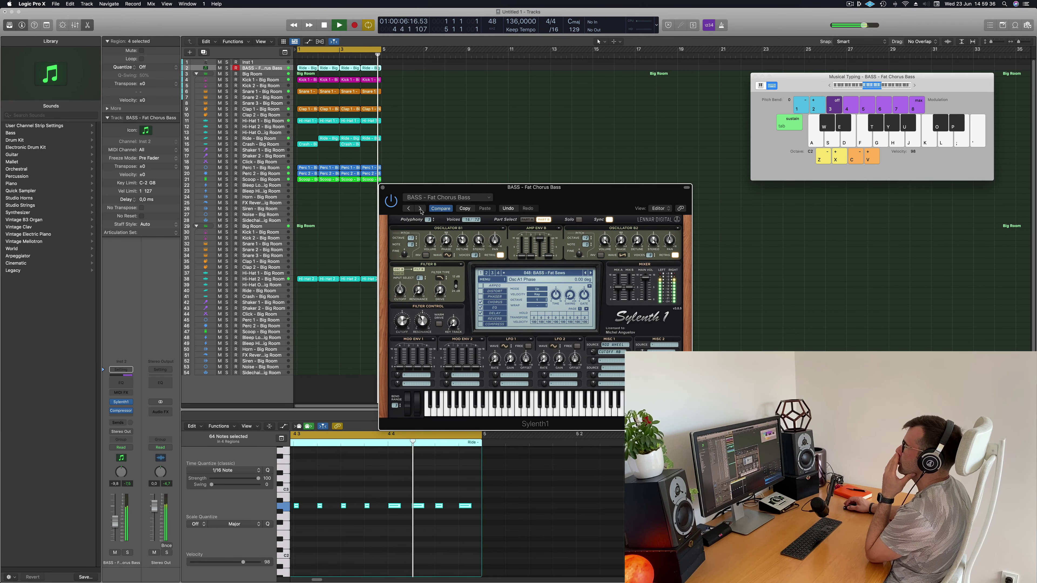
{"action": "left_click", "coordinate": [420, 208]}
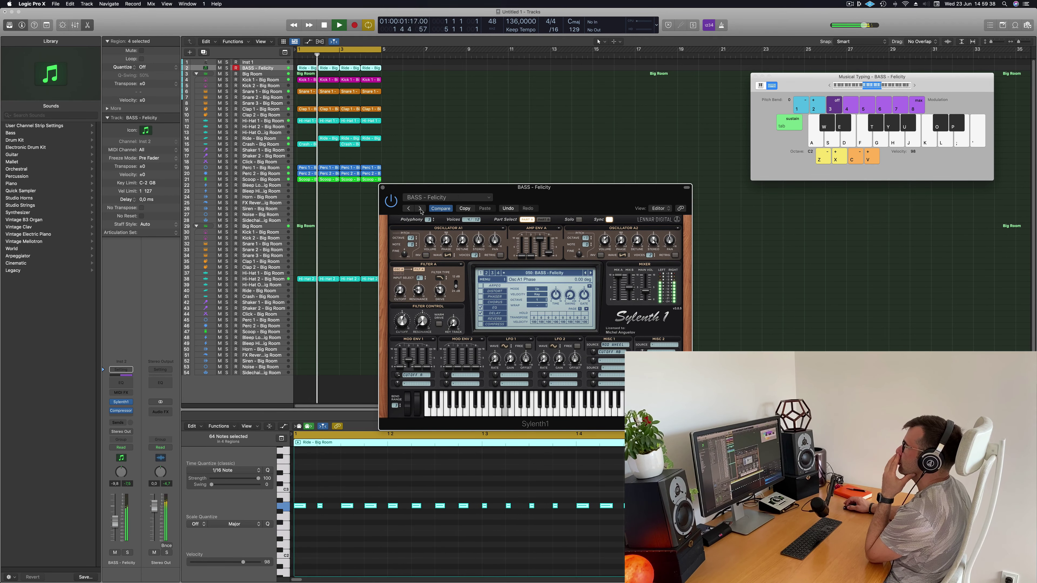
{"action": "left_click", "coordinate": [420, 208]}
{"action": "left_click", "coordinate": [420, 208]}
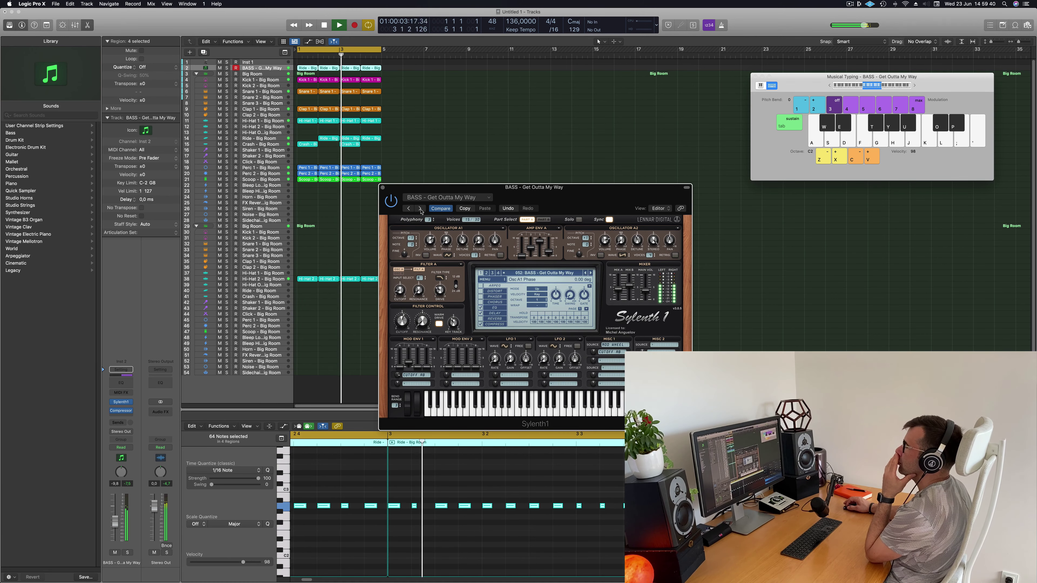
{"action": "left_click", "coordinate": [420, 208]}
{"action": "left_click", "coordinate": [420, 208]}
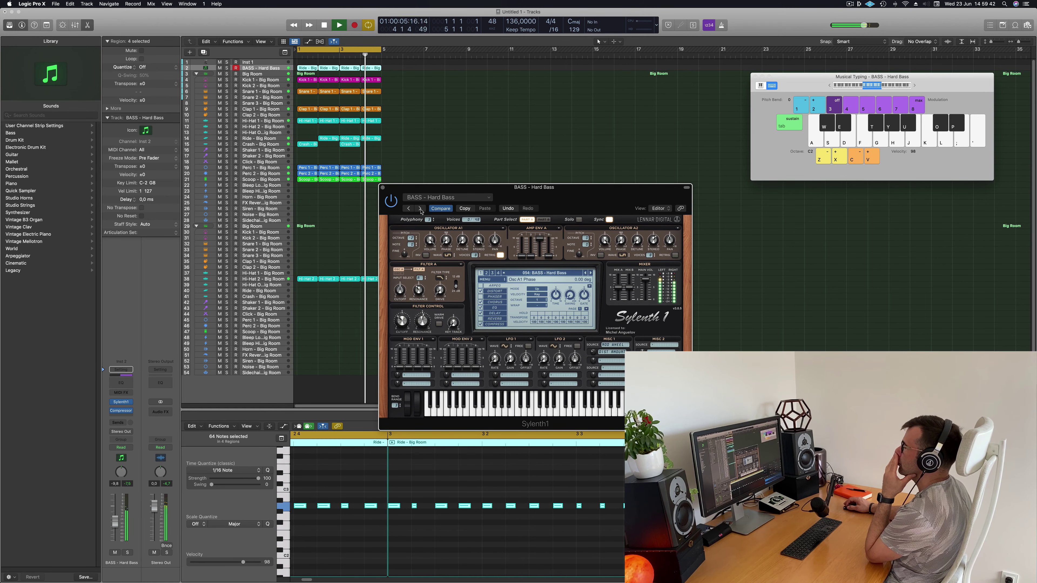
{"action": "left_click", "coordinate": [420, 209]}
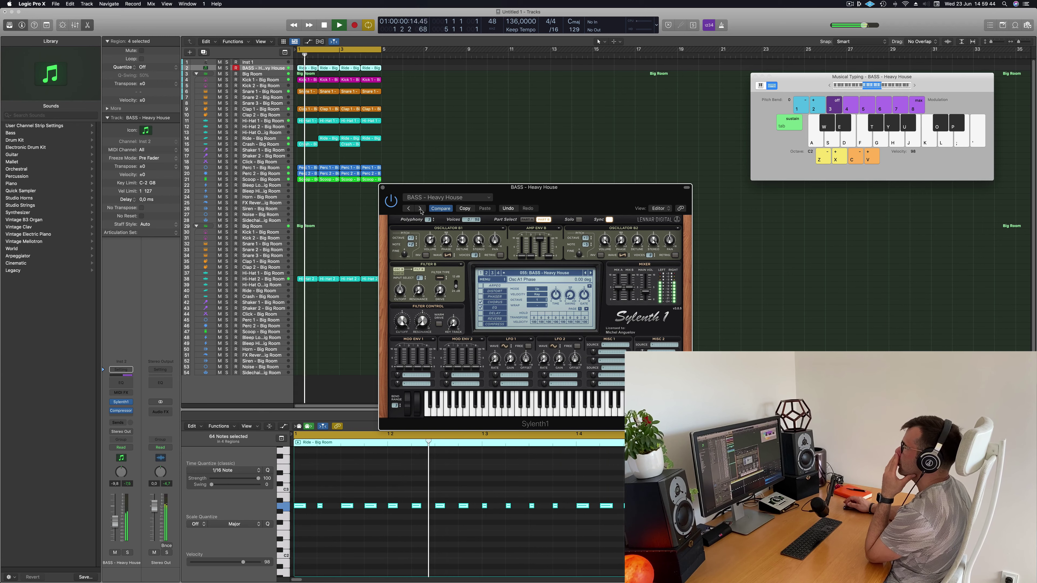
{"action": "left_click", "coordinate": [420, 209]}
{"action": "left_click", "coordinate": [420, 209]}
{"action": "left_click", "coordinate": [420, 209]}
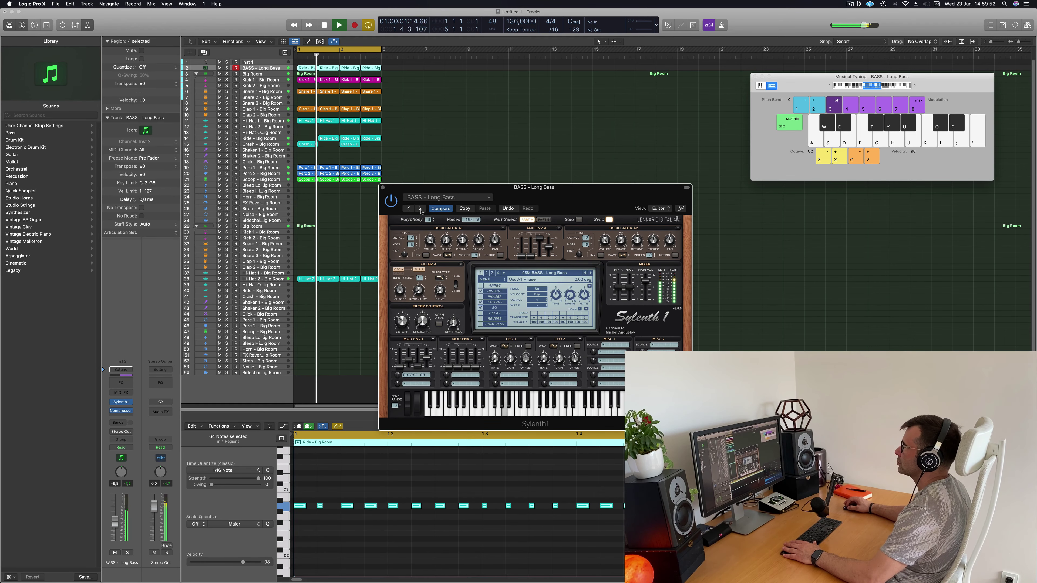
{"action": "left_click", "coordinate": [421, 209]}
{"action": "left_click", "coordinate": [420, 209]}
{"action": "left_click", "coordinate": [420, 209]}
{"action": "left_click", "coordinate": [420, 209]}
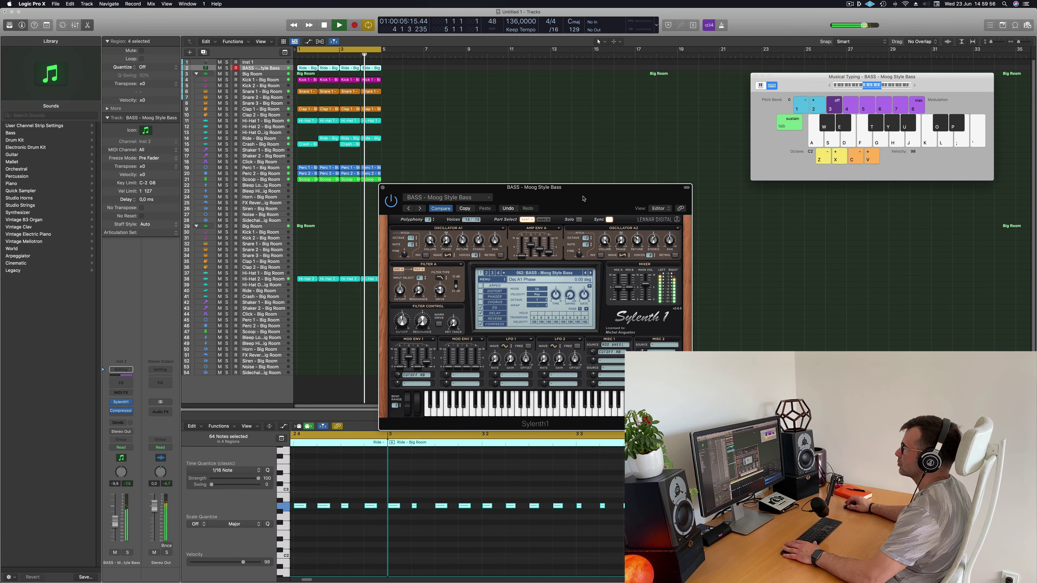
Adjust the Filter Control cutoff of the Moog Style Bass preset during playback, repositioning the Sylenth1 window.
{"action": "left_click_drag", "start_coordinate": [553, 203], "coordinate": [584, 179]}
{"action": "key", "text": "space"}
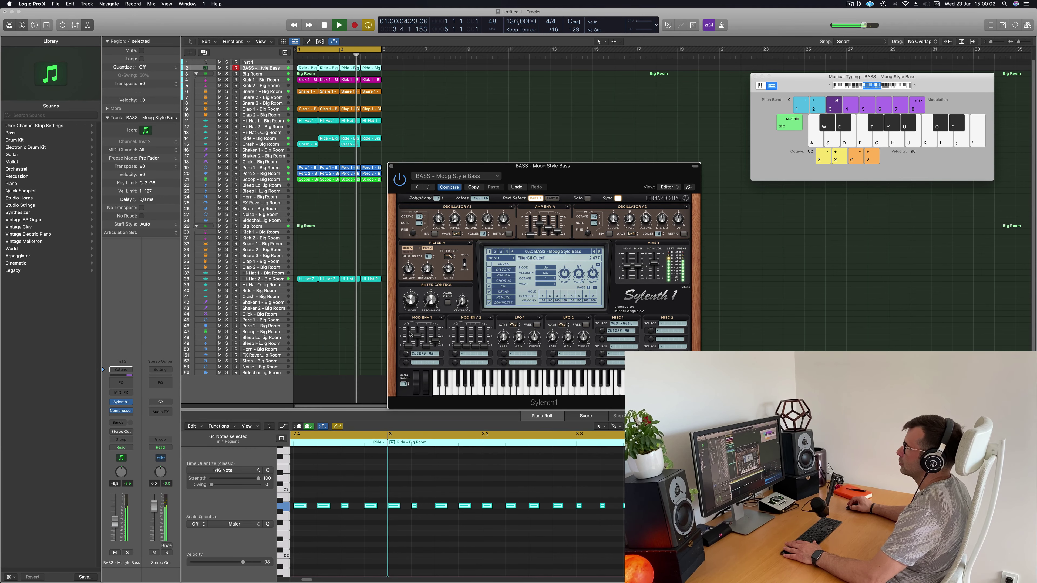
{"action": "left_click_drag", "start_coordinate": [616, 181], "coordinate": [591, 175]}
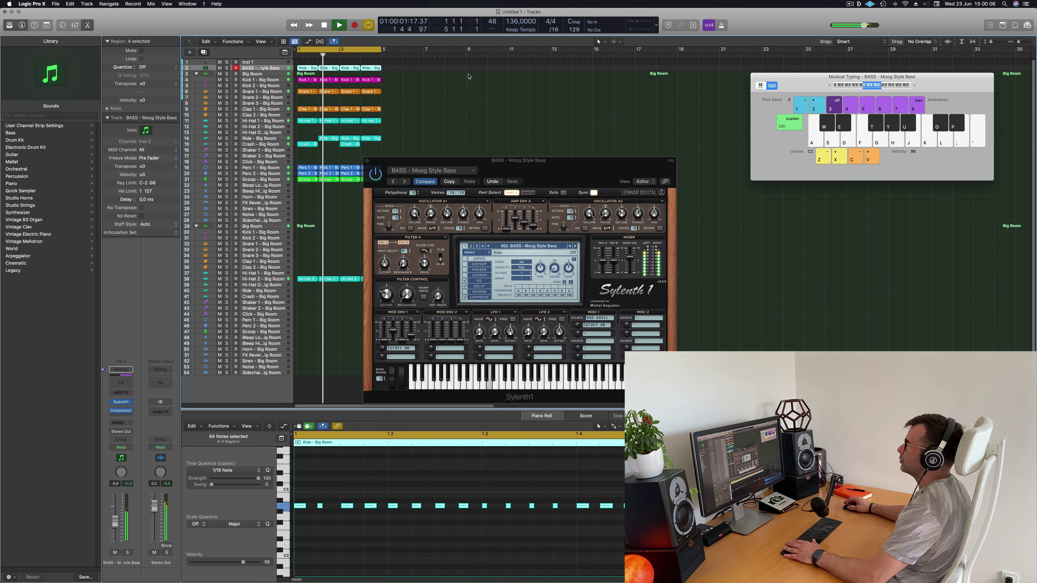
Duplicate the bass track with its settings, copy the first bass region onto the duplicate at bar 1, and stop playback.
{"action": "left_click", "coordinate": [204, 52]}
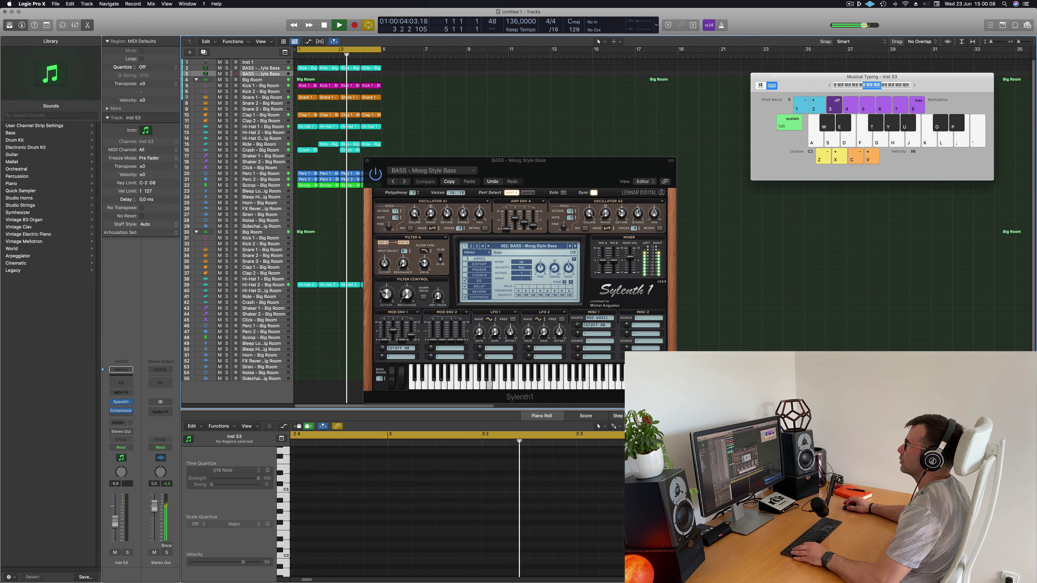
{"action": "left_click", "coordinate": [307, 68]}
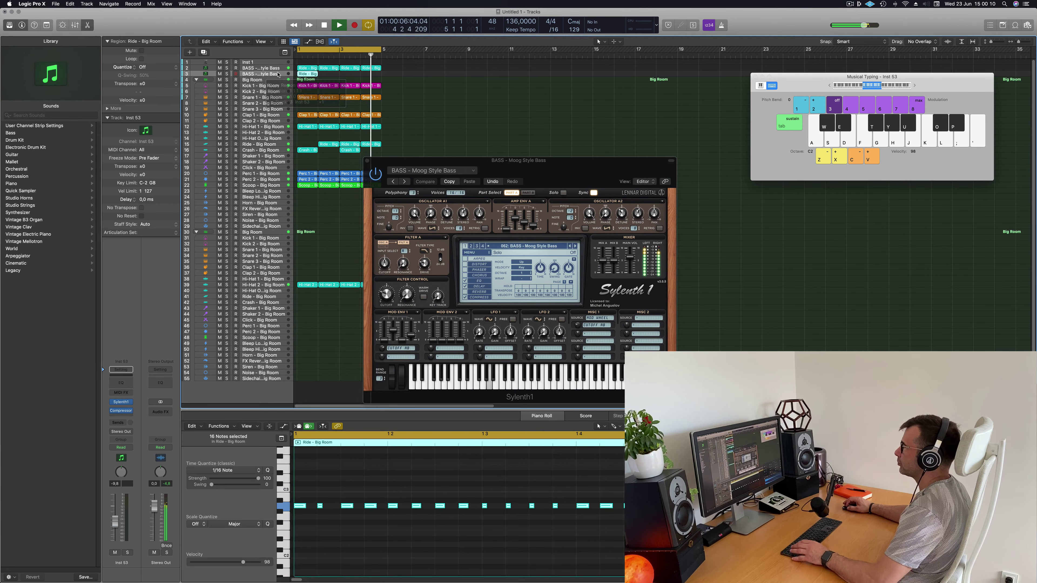
{"action": "left_click_drag", "start_coordinate": [307, 71], "coordinate": [317, 75]}
{"action": "key", "text": "space"}
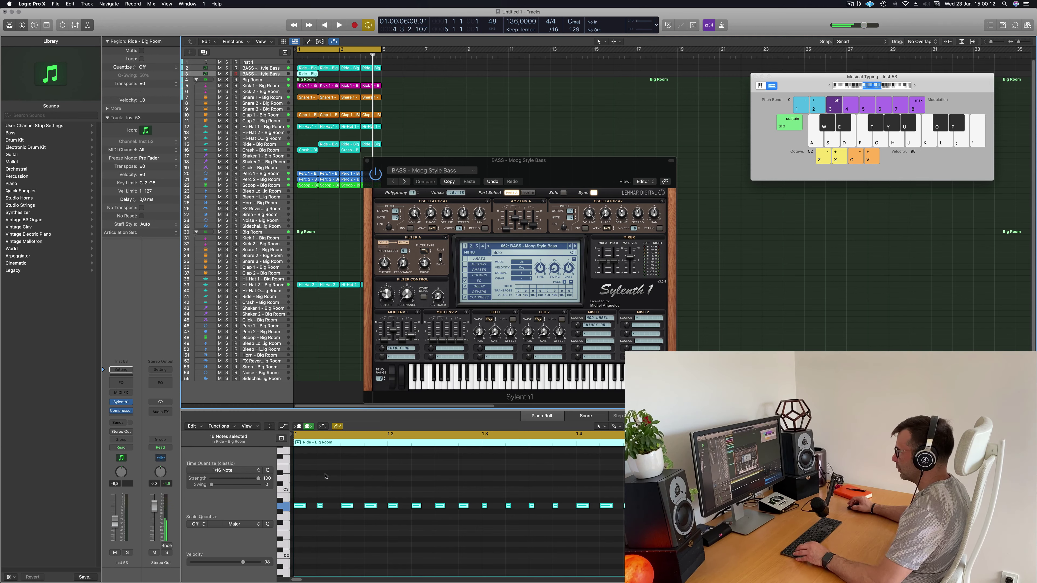
{"action": "left_click", "coordinate": [343, 485]}
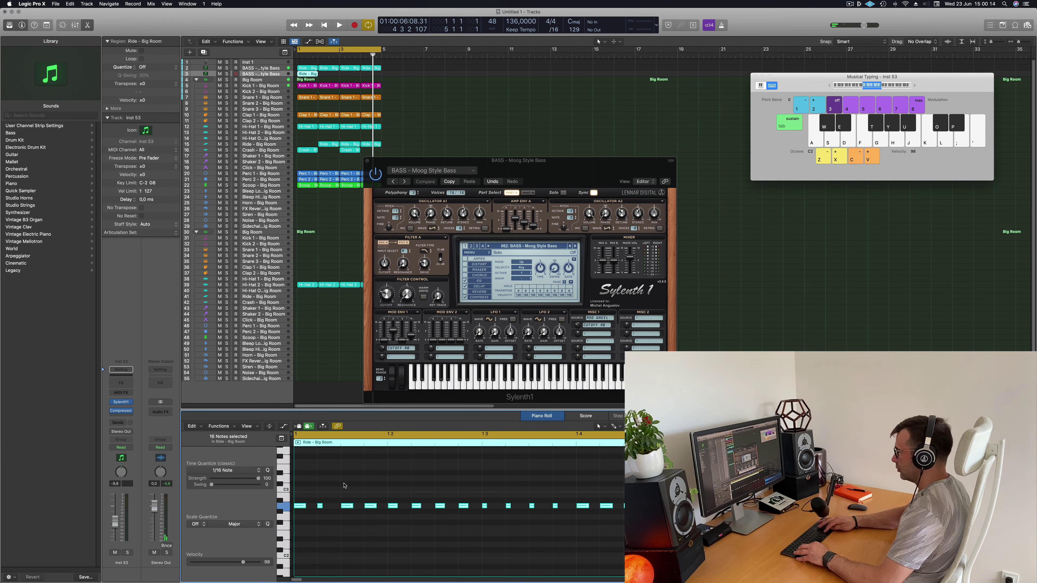
Transpose the notes of the copied bass region down one octave and play the result.
{"action": "key", "text": "alt+shift+Down"}
{"action": "scroll", "coordinate": [377, 537], "scroll_direction": "down", "scroll_amount": 2}
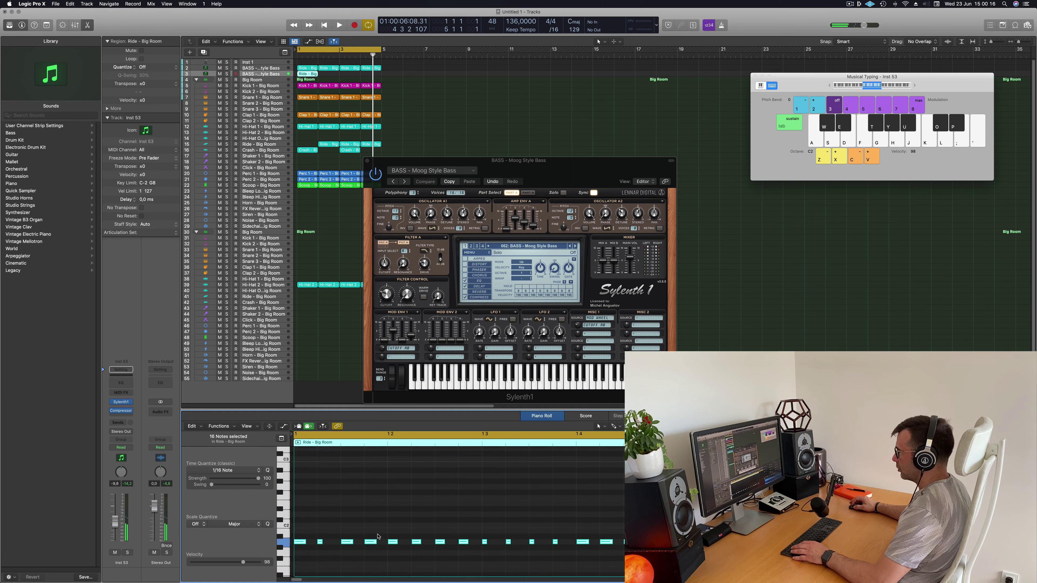
{"action": "key", "text": "space"}
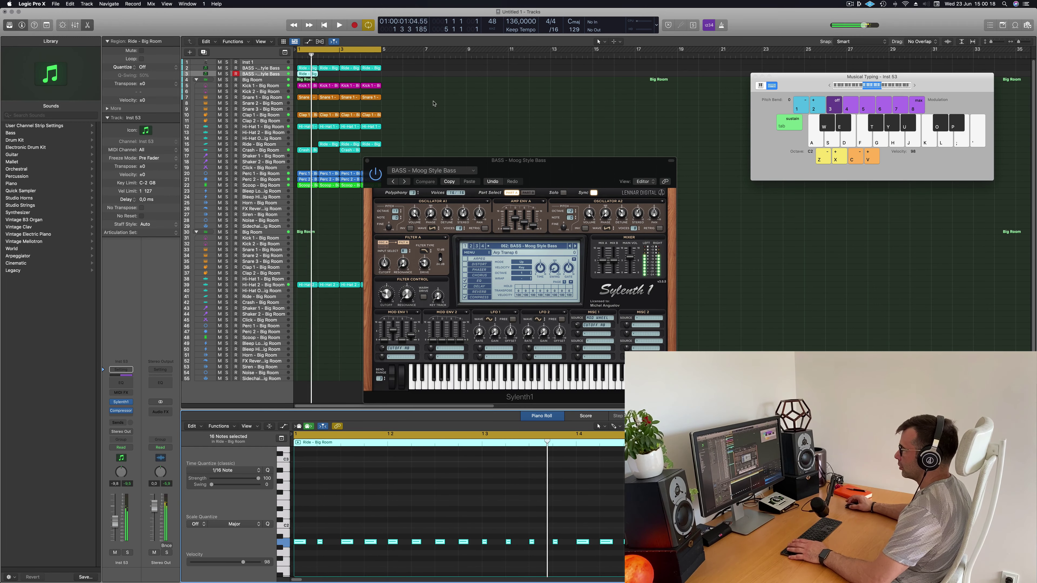
{"action": "key", "text": "space"}
Copy the duplicate track's bass region until it fills bars 1 to 4, and restart playback.
{"action": "left_click_drag", "start_coordinate": [310, 76], "coordinate": [351, 78]}
{"action": "left_click", "coordinate": [292, 77]}
{"action": "key", "text": "space"}
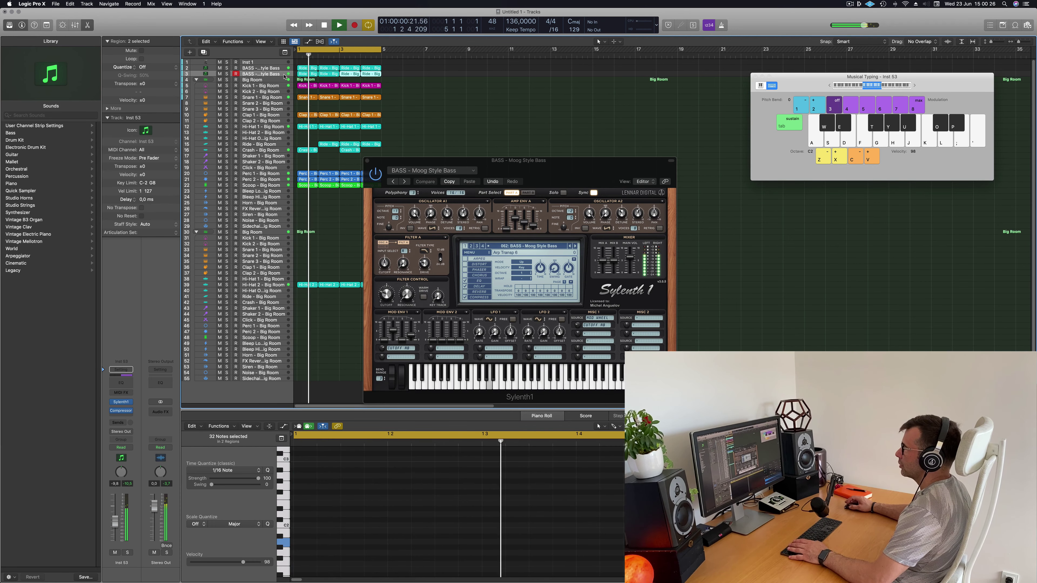
Open the duplicate bass track's Sylenth1 and browse back through its presets to load BASS - Long Bass during playback.
{"action": "left_click", "coordinate": [121, 402]}
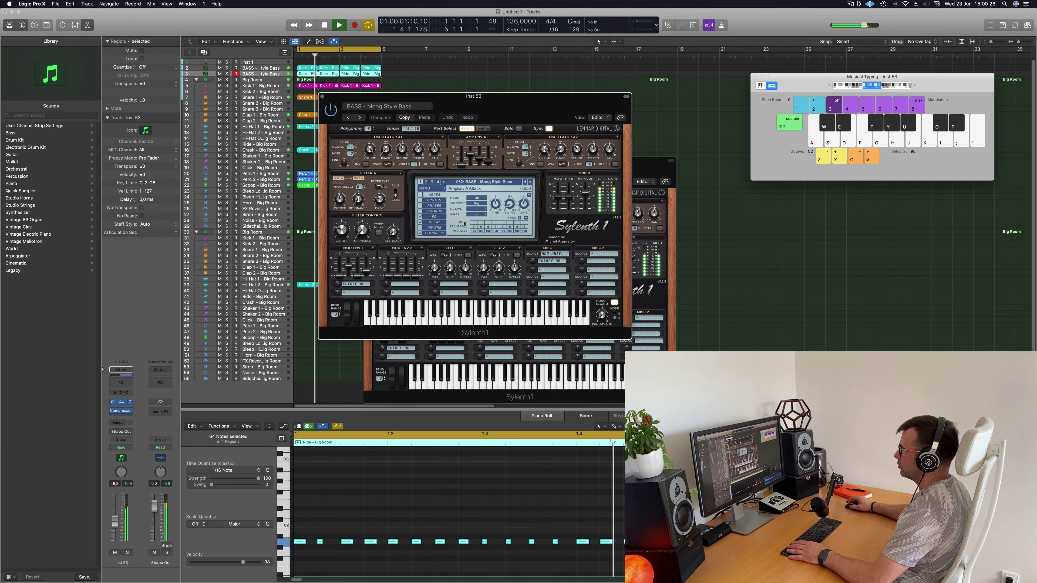
{"action": "left_click_drag", "start_coordinate": [531, 96], "coordinate": [743, 209]}
{"action": "left_click", "coordinate": [738, 295]}
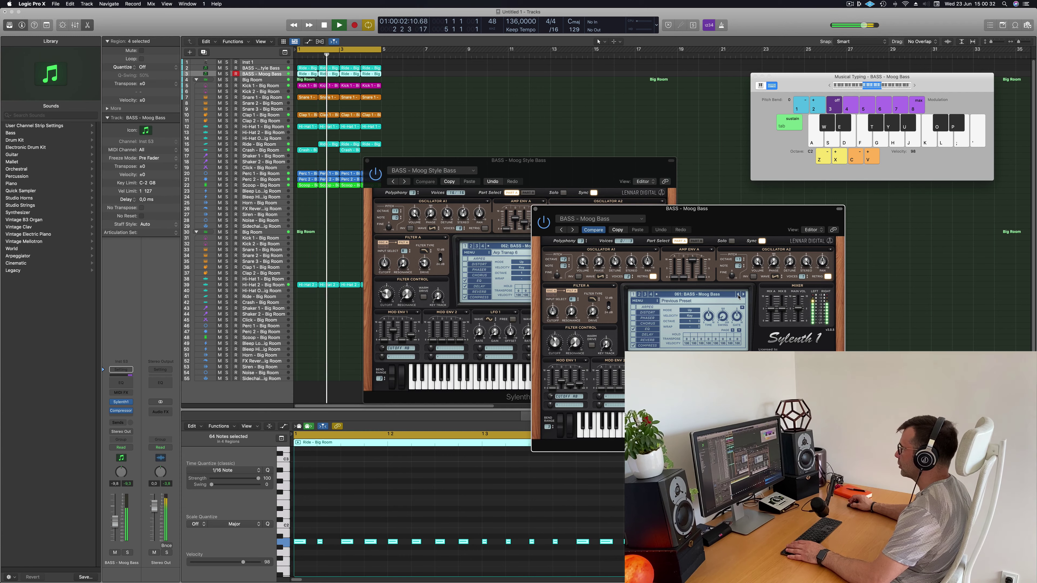
{"action": "left_click", "coordinate": [738, 295]}
{"action": "left_click", "coordinate": [738, 294]}
{"action": "left_click", "coordinate": [737, 294]}
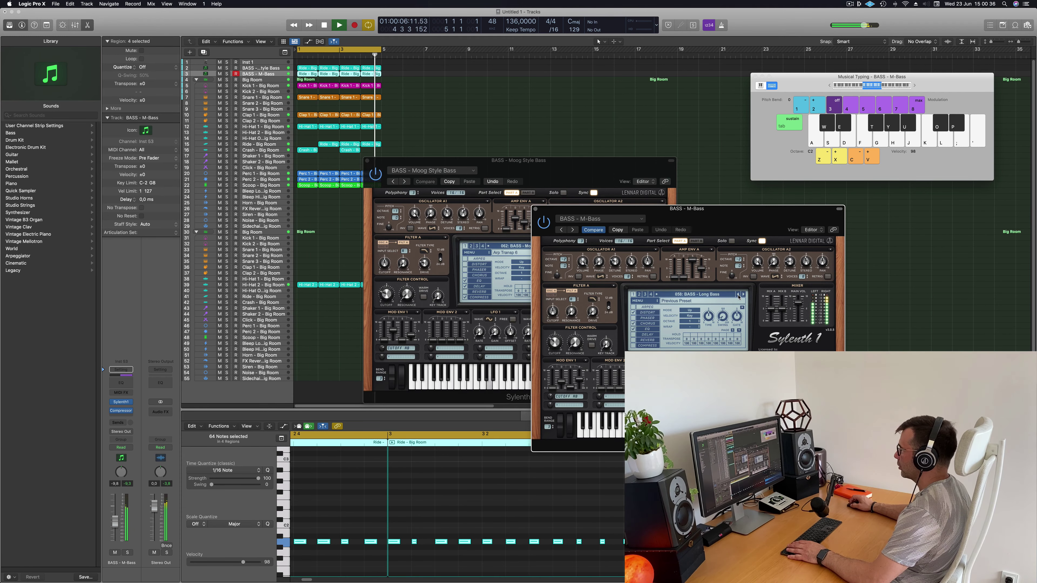
Transpose all notes in the four Long Bass regions up one octave and resume playback.
{"action": "left_click", "coordinate": [454, 500]}
{"action": "key", "text": "space"}
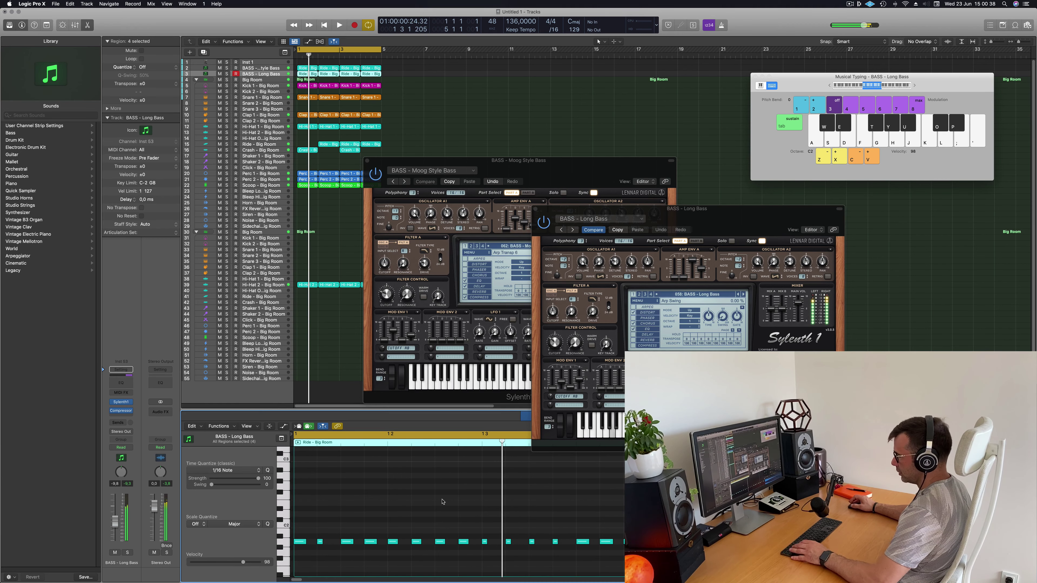
{"action": "key", "text": "super+a"}
{"action": "key", "text": "alt+shift+Up"}
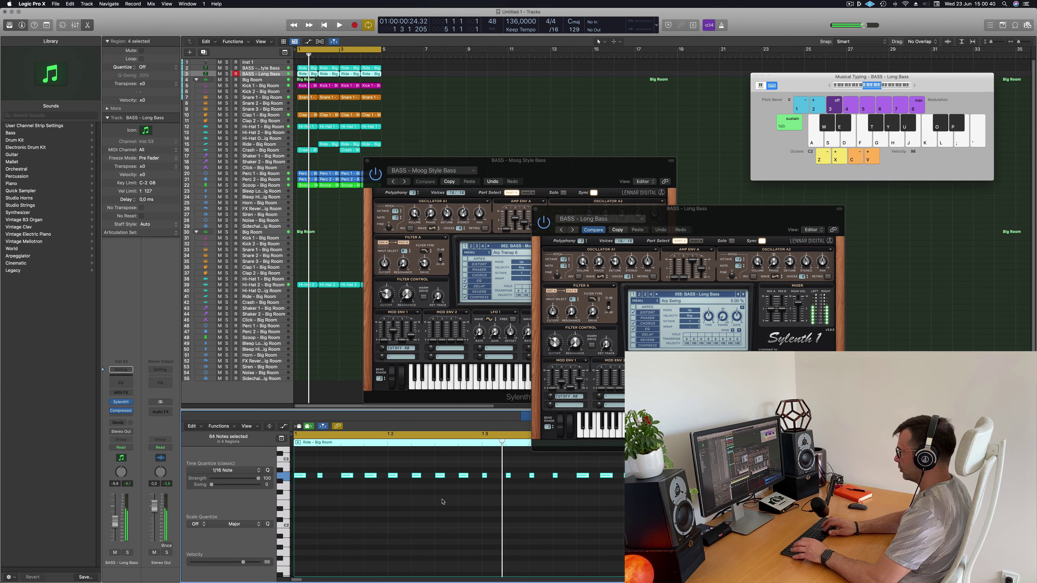
{"action": "key", "text": "space"}
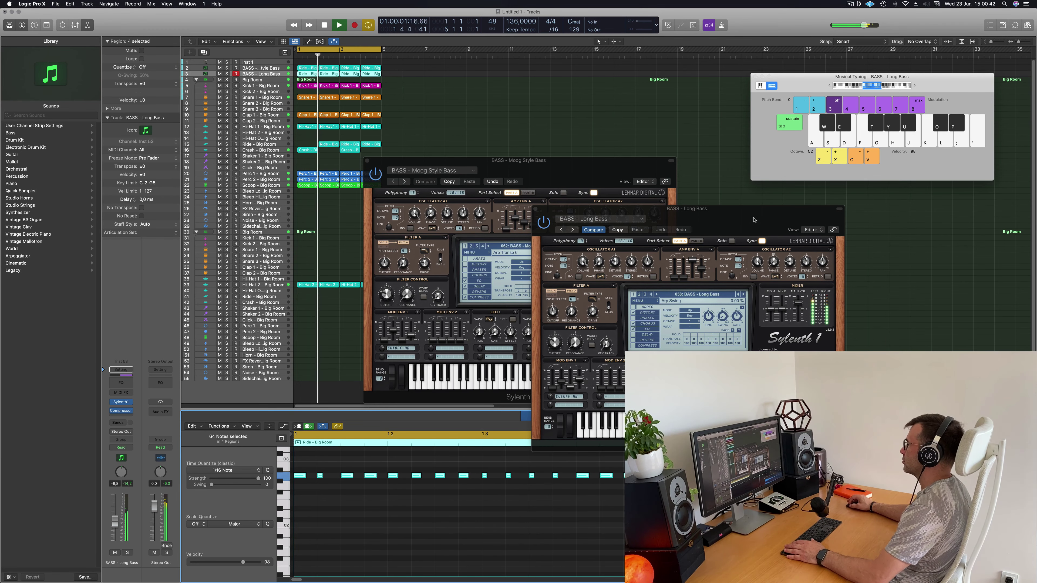
Spread the two Sylenth1 windows apart and lower the Long Bass track's volume to about -17 dB during playback.
{"action": "left_click_drag", "start_coordinate": [771, 208], "coordinate": [926, 90]}
{"action": "left_click_drag", "start_coordinate": [590, 160], "coordinate": [693, 99]}
{"action": "key", "text": "space"}
{"action": "key", "text": "space"}
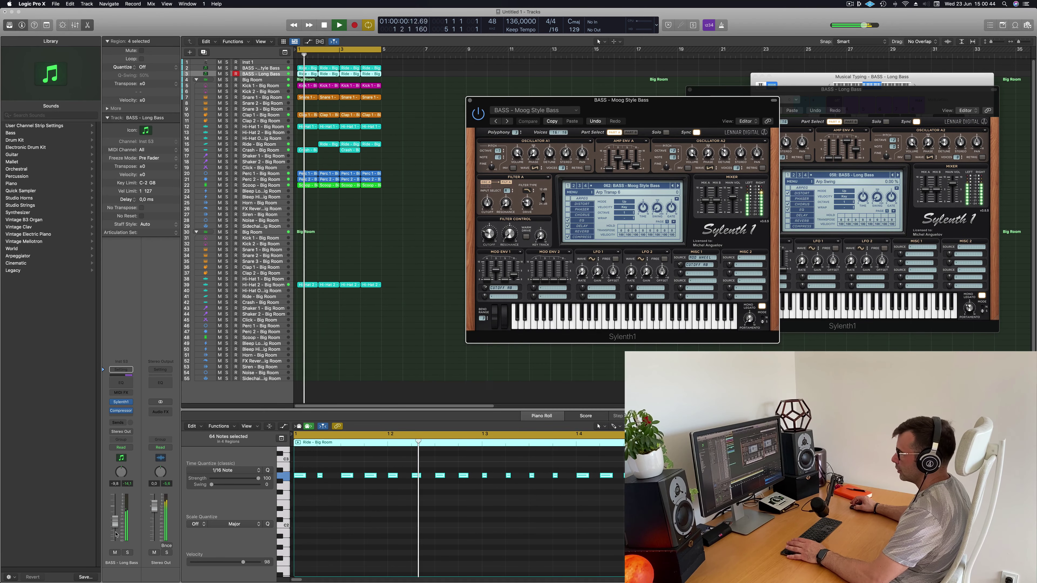
{"action": "left_click_drag", "start_coordinate": [116, 533], "coordinate": [116, 529]}
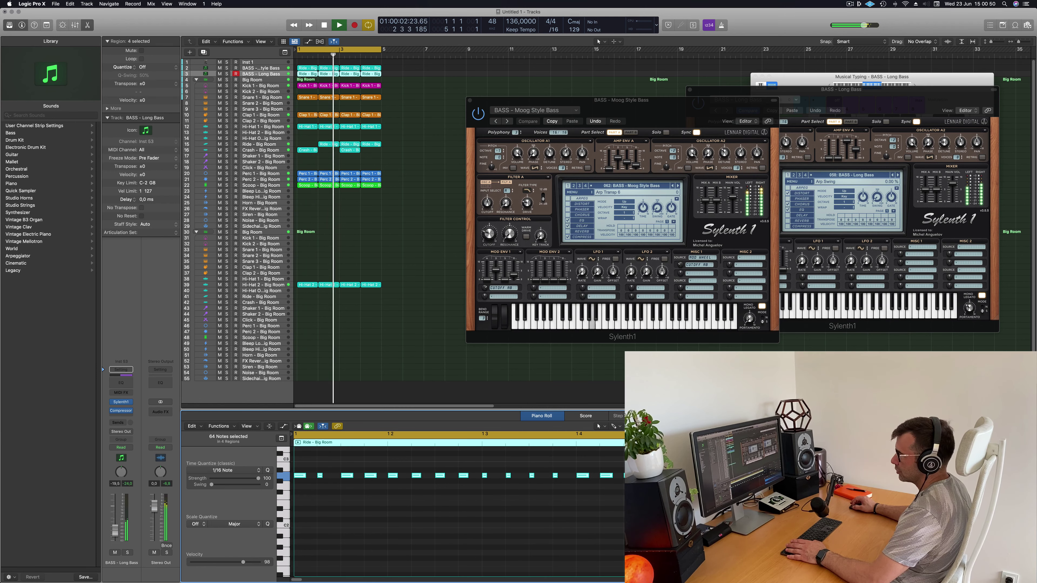
{"action": "left_click_drag", "start_coordinate": [116, 532], "coordinate": [115, 530]}
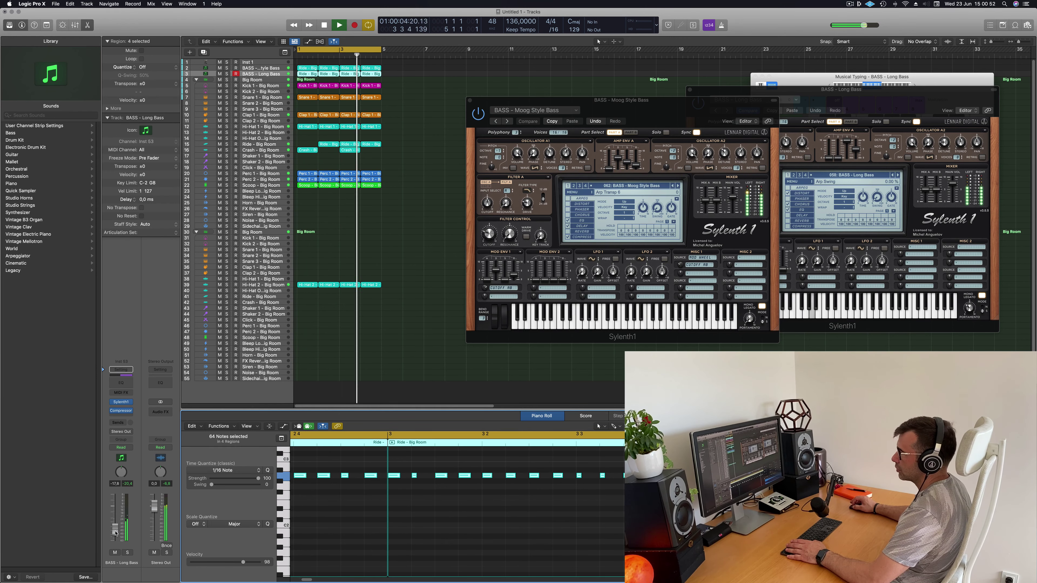
{"action": "left_click_drag", "start_coordinate": [115, 532], "coordinate": [115, 532]}
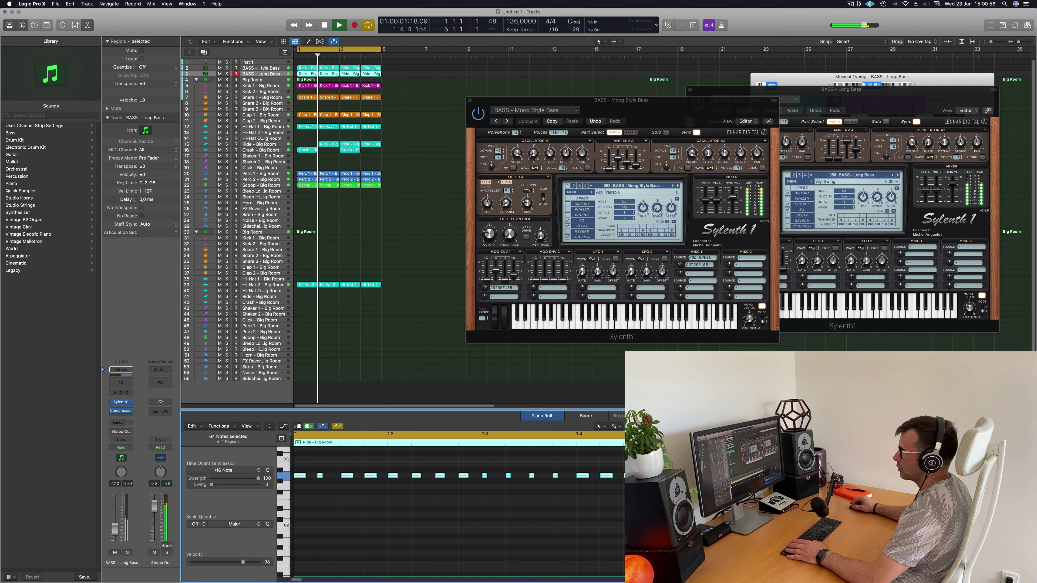
Copy the Ride region into the empty bar 1, and repeat all regions three times to fill 16 bars.
{"action": "left_click", "coordinate": [402, 166]}
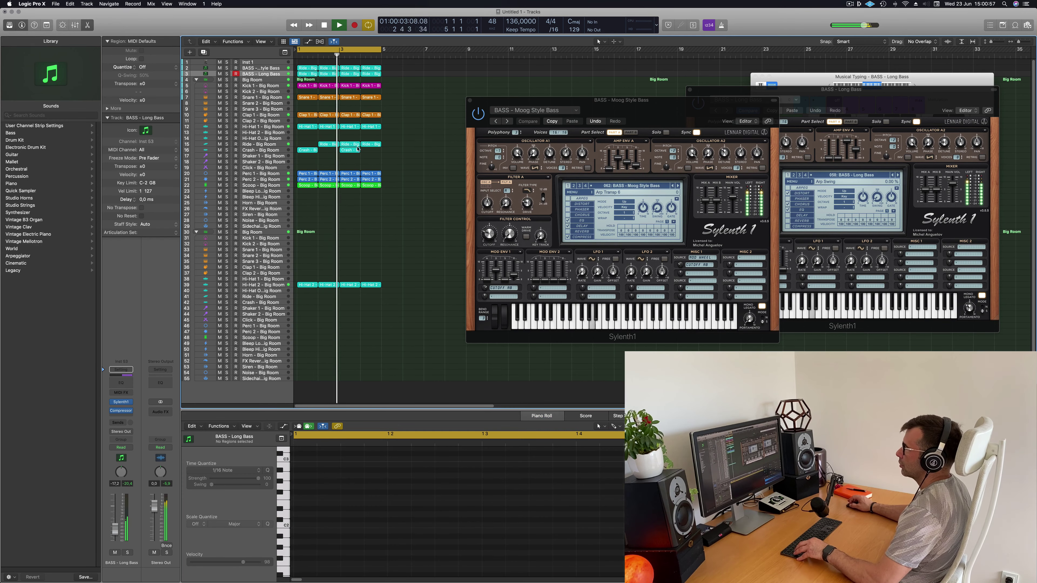
{"action": "left_click", "coordinate": [332, 147]}
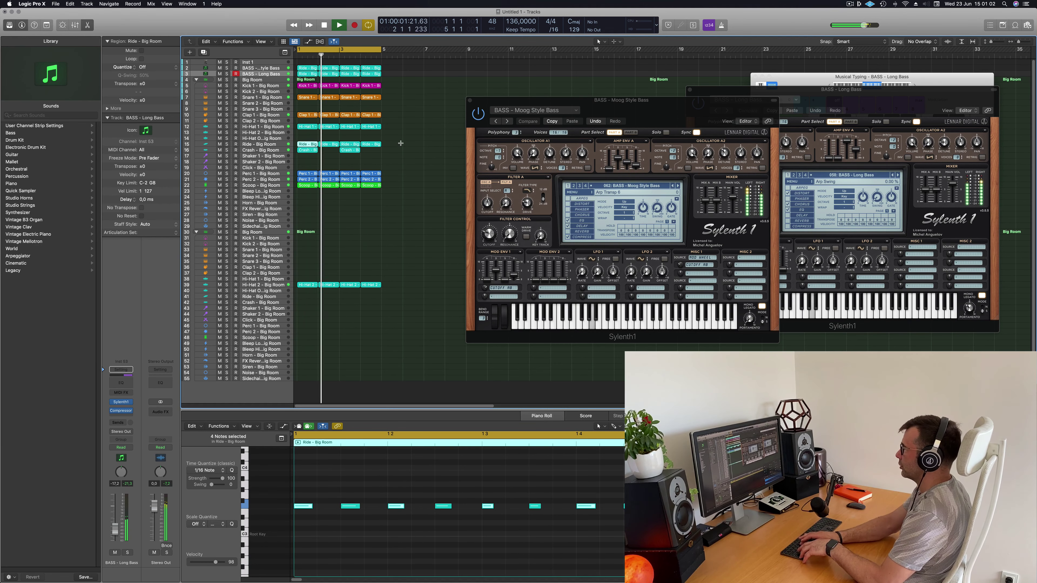
{"action": "key", "text": "super+a"}
{"action": "key", "text": "super+r"}
{"action": "key", "text": "super+r"}
{"action": "key", "text": "super+r"}
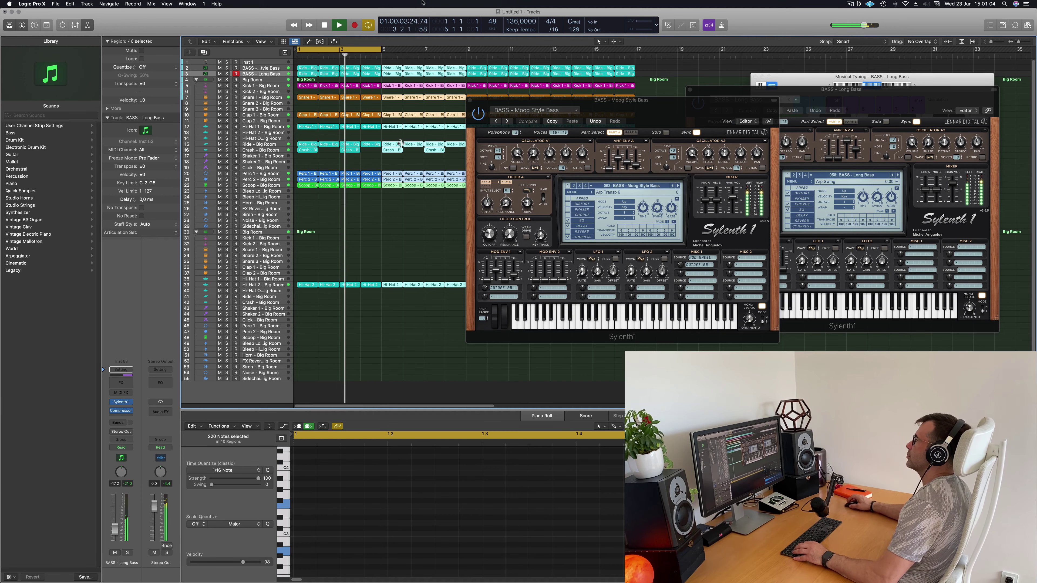
Move the Sylenth1 windows clear of the tracks, extend the cycle range to cover bars 1 to 16, and deselect the regions.
{"action": "left_click_drag", "start_coordinate": [571, 100], "coordinate": [565, 236]}
{"action": "left_click_drag", "start_coordinate": [755, 89], "coordinate": [677, 316]}
{"action": "scroll", "coordinate": [384, 68], "scroll_direction": "down", "scroll_amount": 4}
{"action": "scroll", "coordinate": [384, 68], "scroll_direction": "up", "scroll_amount": 6}
{"action": "key", "text": "super+Left"}
{"action": "key", "text": "super+Left"}
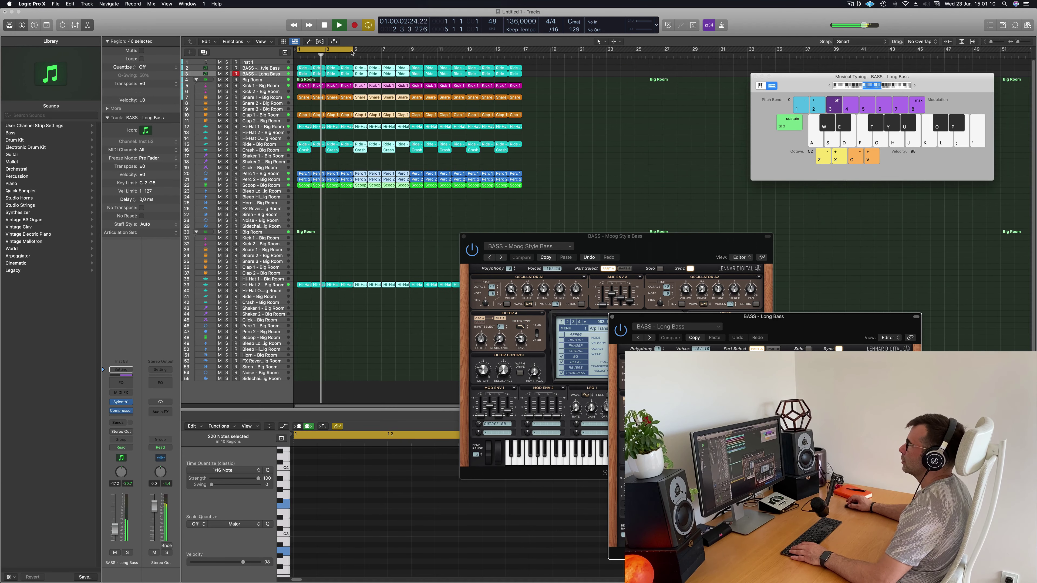
{"action": "left_click_drag", "start_coordinate": [355, 49], "coordinate": [522, 74]}
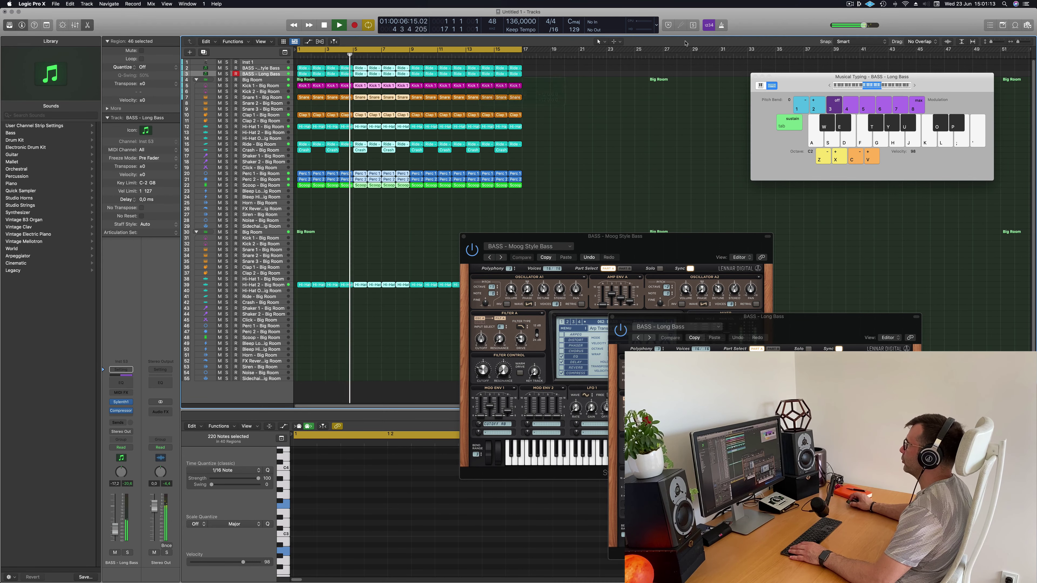
{"action": "left_click", "coordinate": [847, 4]}
{"action": "left_click", "coordinate": [616, 150]}
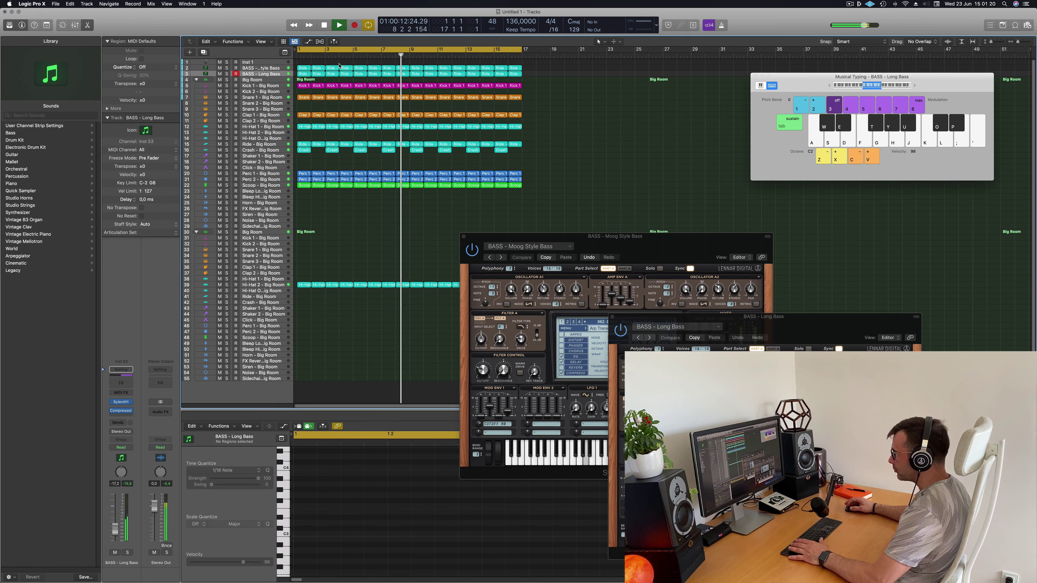
Solo both bass tracks to hear them together, and unsolo them.
{"action": "left_click", "coordinate": [227, 68]}
{"action": "left_click", "coordinate": [227, 74]}
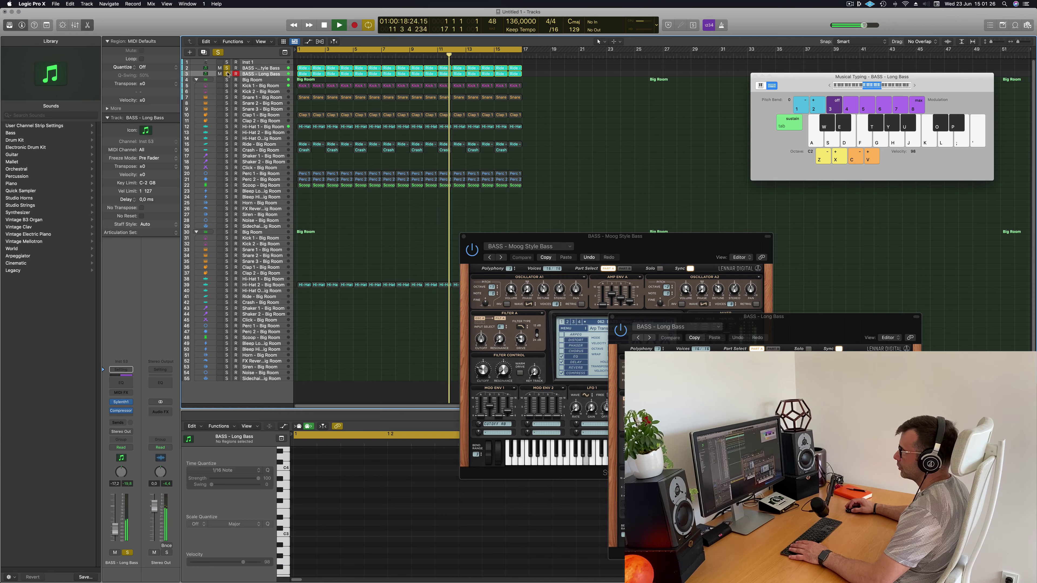
{"action": "left_click", "coordinate": [227, 74]}
{"action": "left_click", "coordinate": [227, 67]}
Raise the Filter Control cutoff in the Moog Style Bass track's Sylenth1 during playback and move both plug-in windows off the regions.
{"action": "left_click", "coordinate": [260, 68]}
{"action": "key", "text": "Return"}
{"action": "left_click", "coordinate": [122, 401]}
{"action": "left_click", "coordinate": [121, 402]}
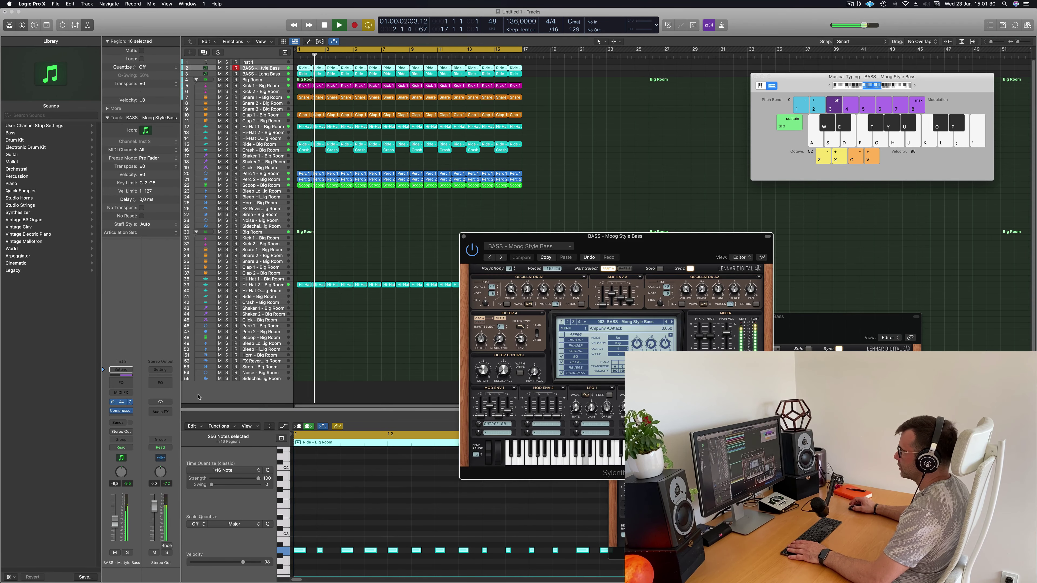
{"action": "key", "text": "Return"}
{"action": "key", "text": "space"}
{"action": "left_click_drag", "start_coordinate": [476, 368], "coordinate": [486, 362]}
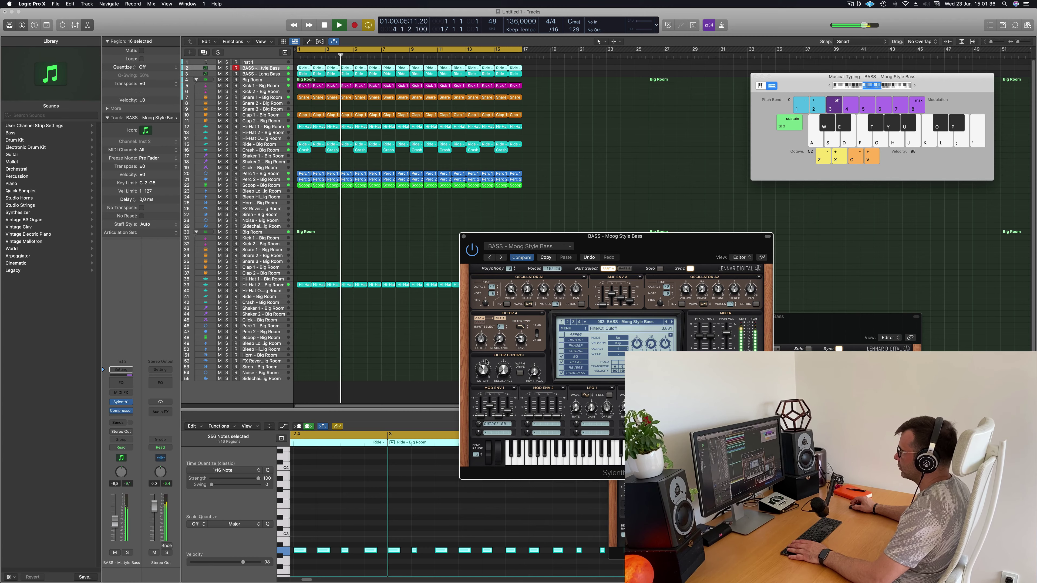
{"action": "left_click_drag", "start_coordinate": [710, 236], "coordinate": [964, 52]}
{"action": "left_click_drag", "start_coordinate": [836, 317], "coordinate": [878, 188]}
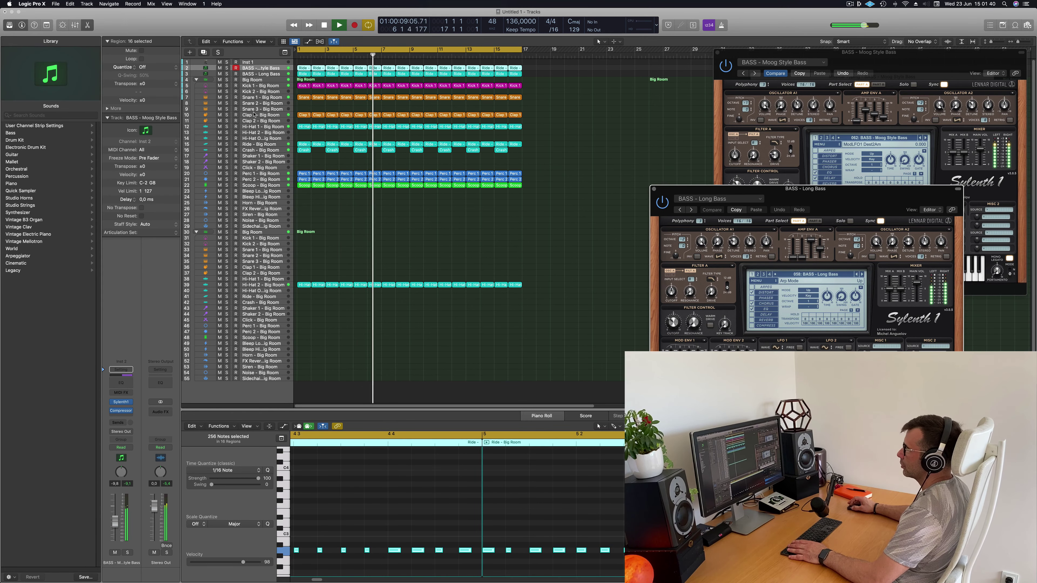
Delete the Crash regions at bars 3, 7, 11 and 15.
{"action": "left_click", "coordinate": [268, 150]}
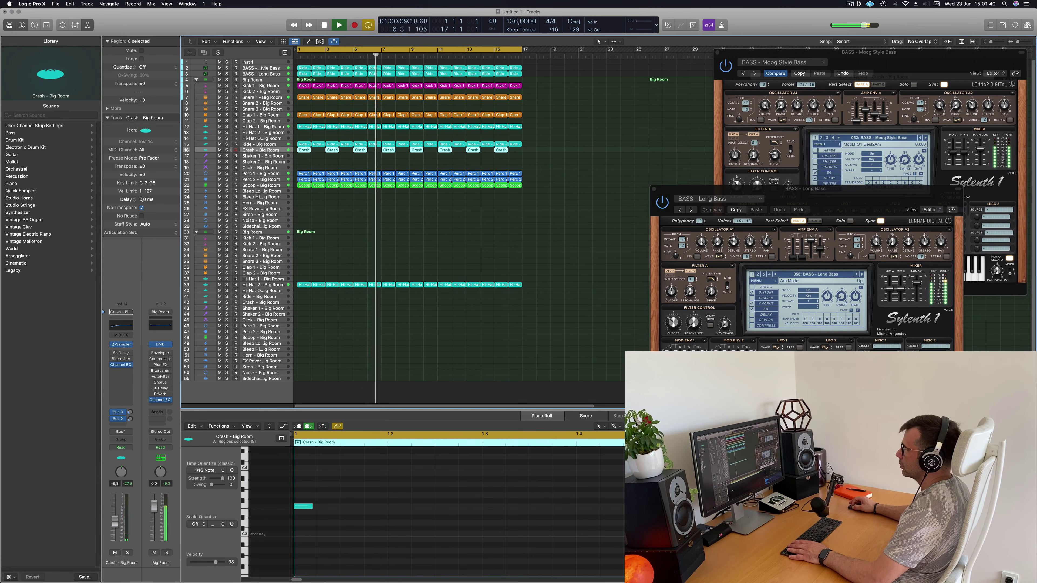
{"action": "left_click", "coordinate": [332, 150]}
{"action": "key", "text": "Delete"}
{"action": "left_click", "coordinate": [386, 150]}
{"action": "key", "text": "Delete"}
{"action": "left_click", "coordinate": [451, 150]}
{"action": "key", "text": "Delete"}
{"action": "left_click", "coordinate": [502, 149]}
{"action": "key", "text": "Delete"}
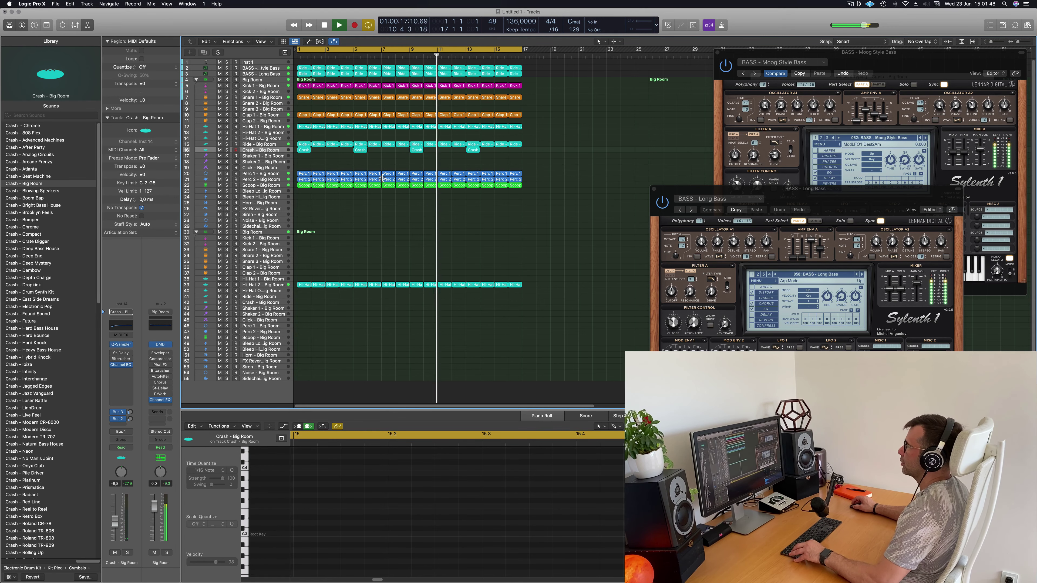
Duplicate the second Big Room drum kit track and load the Roland TR-909 kit on the new track.
{"action": "scroll", "coordinate": [382, 179], "scroll_direction": "down", "scroll_amount": 1}
{"action": "key", "text": "space"}
{"action": "key", "text": "space"}
{"action": "left_click", "coordinate": [266, 224]}
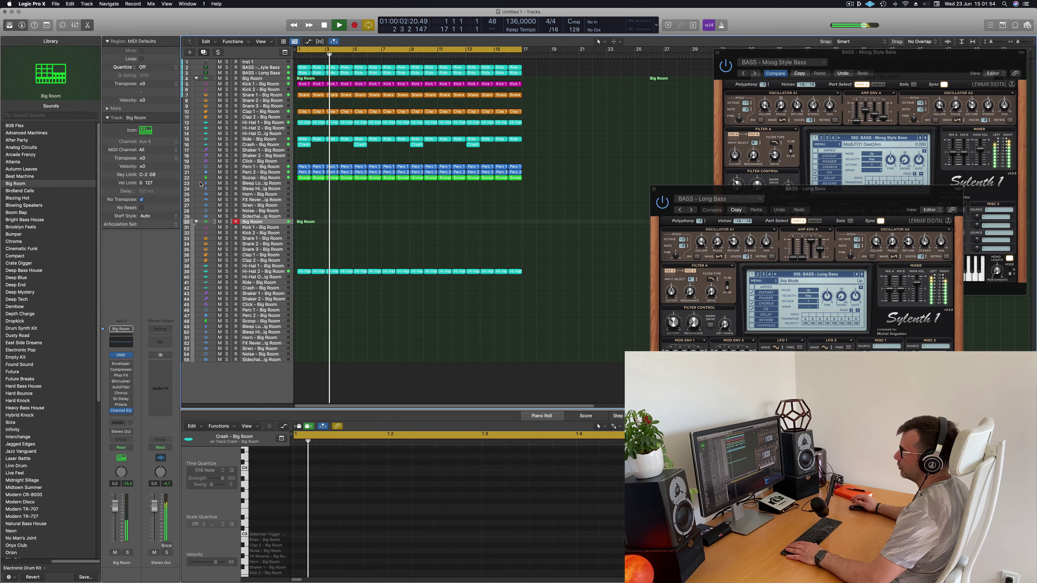
{"action": "key", "text": "super+d"}
{"action": "scroll", "coordinate": [295, 325], "scroll_direction": "down", "scroll_amount": 2}
{"action": "scroll", "coordinate": [47, 307], "scroll_direction": "down", "scroll_amount": 10}
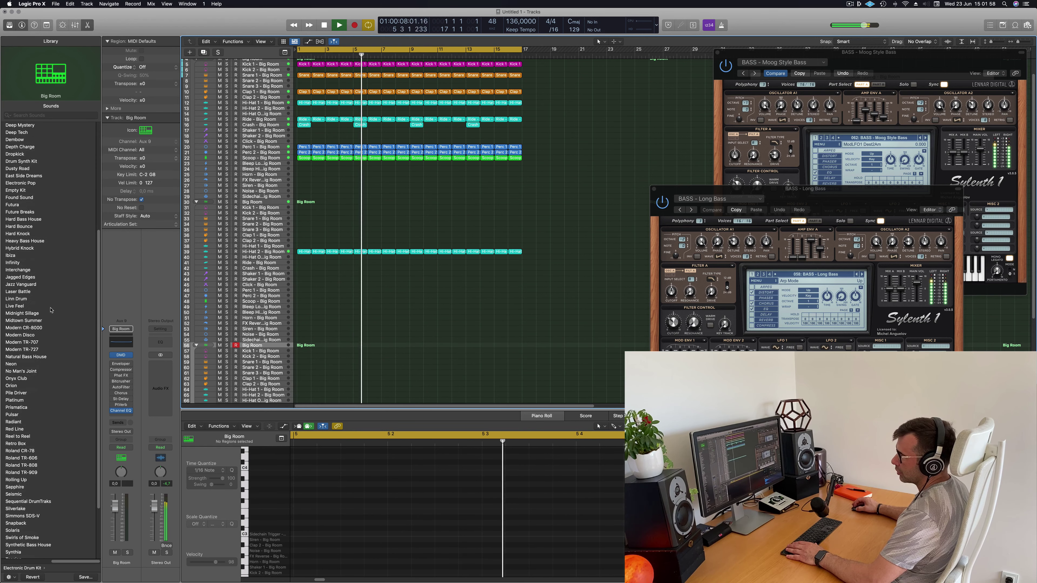
{"action": "left_click", "coordinate": [22, 438]}
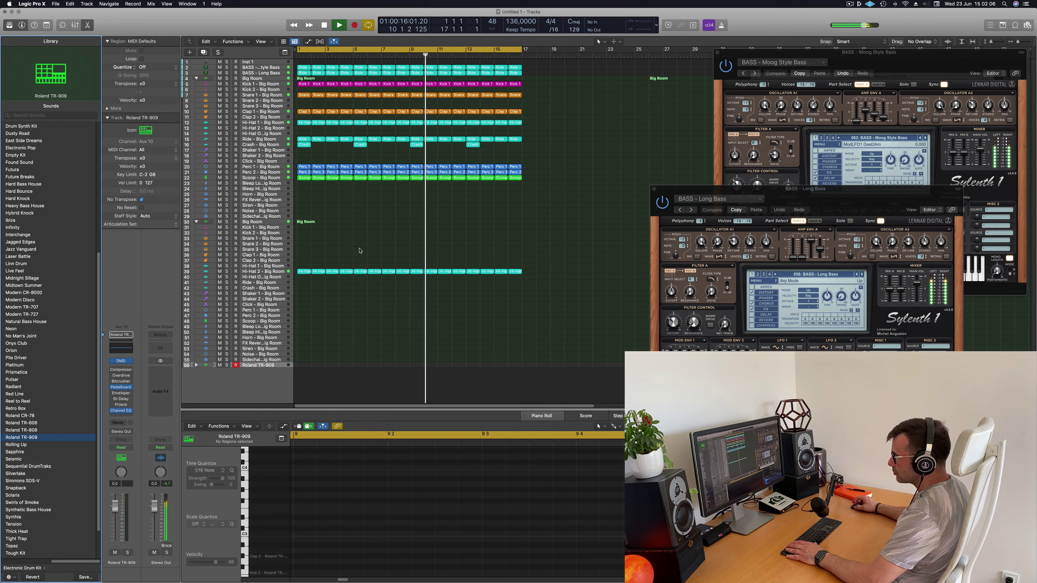
Expand the Roland TR-909 track stack and copy the Hi-Hat 2 region to its Tom Low track at bar 1.
{"action": "left_click", "coordinate": [196, 365]}
{"action": "scroll", "coordinate": [387, 242], "scroll_direction": "down", "scroll_amount": 5}
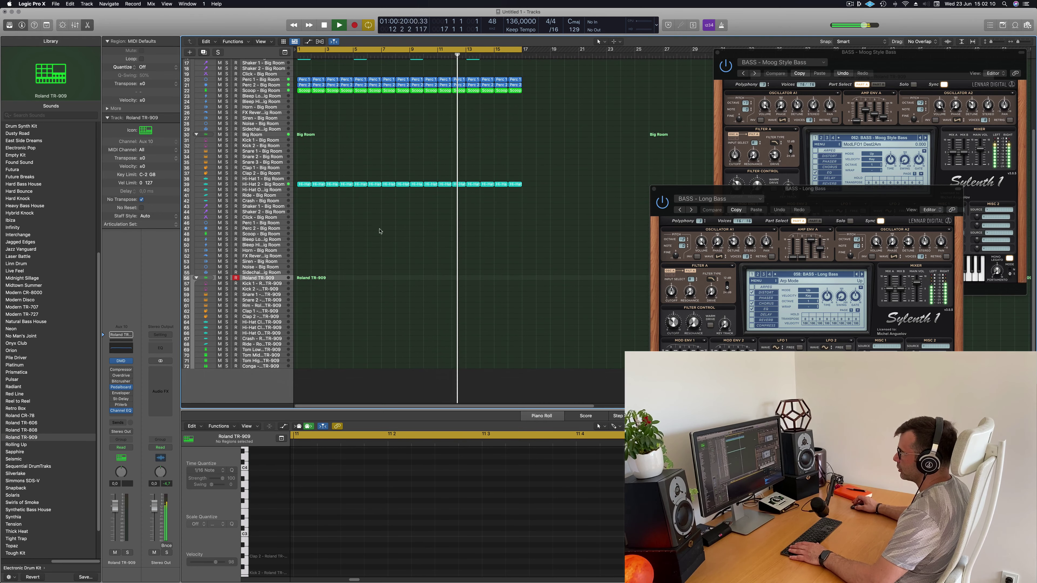
{"action": "left_click", "coordinate": [304, 185]}
{"action": "left_click_drag", "start_coordinate": [304, 184], "coordinate": [305, 354]}
{"action": "left_click_drag", "start_coordinate": [313, 404], "coordinate": [314, 406]}
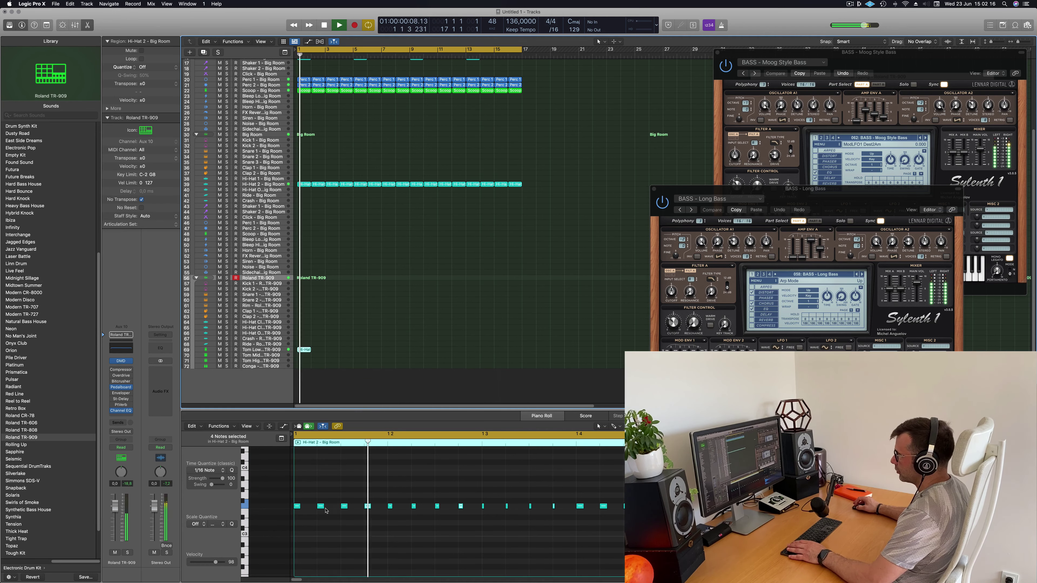
Transpose all notes in the Tom Low region to a lower octave and play the result.
{"action": "key", "text": "space"}
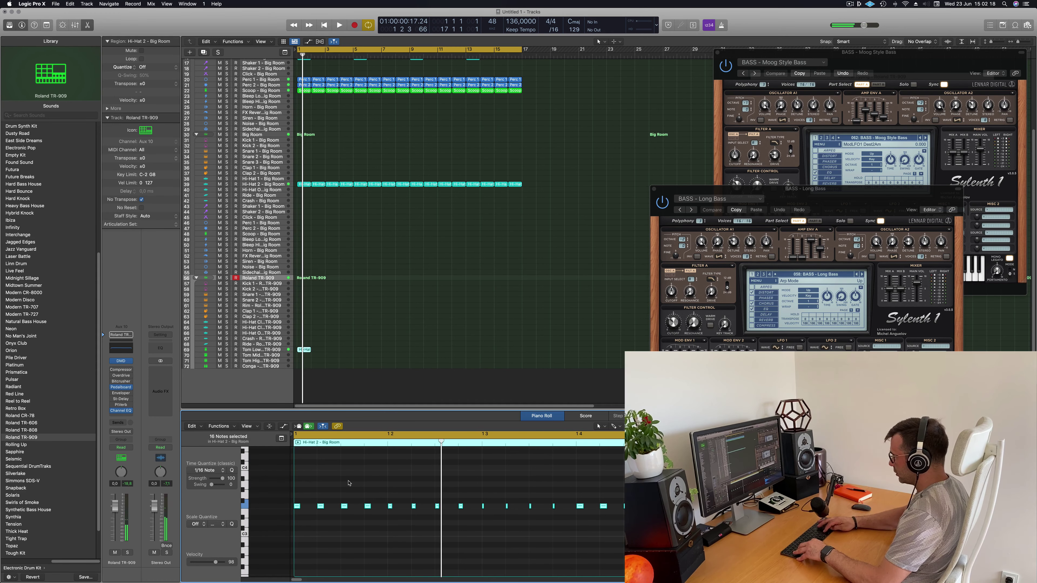
{"action": "key", "text": "space"}
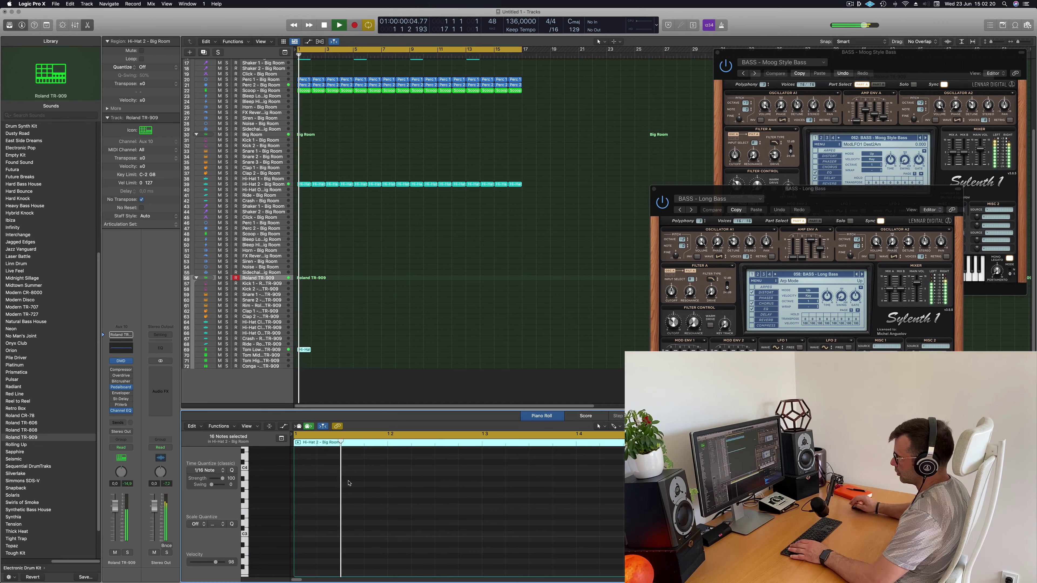
{"action": "key", "text": "space"}
Select the Roland TR-909 Tom Low track, solo and unsolo it during playback, and raise its volume.
{"action": "left_click", "coordinate": [282, 350]}
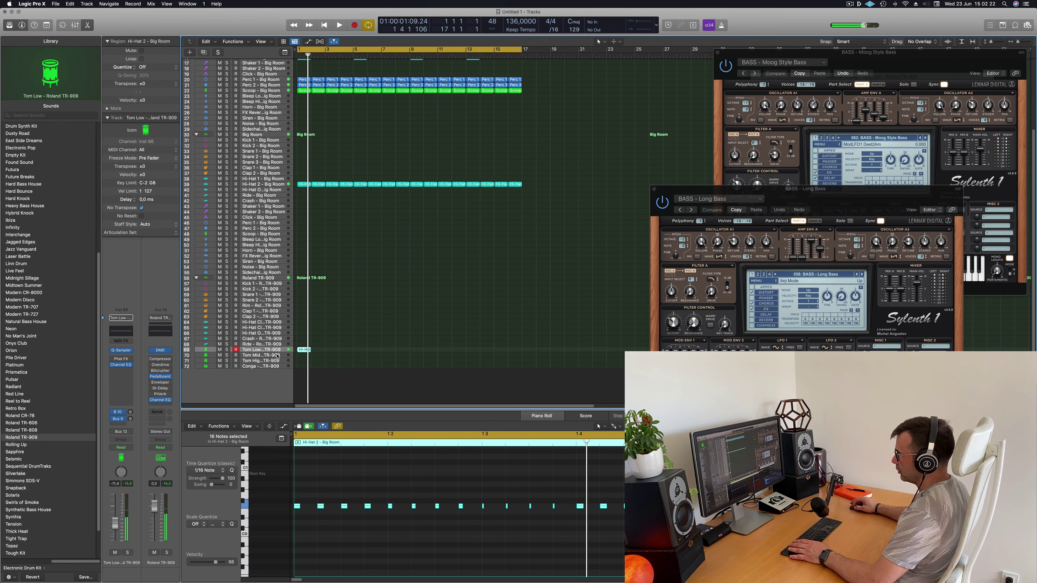
{"action": "key", "text": "space"}
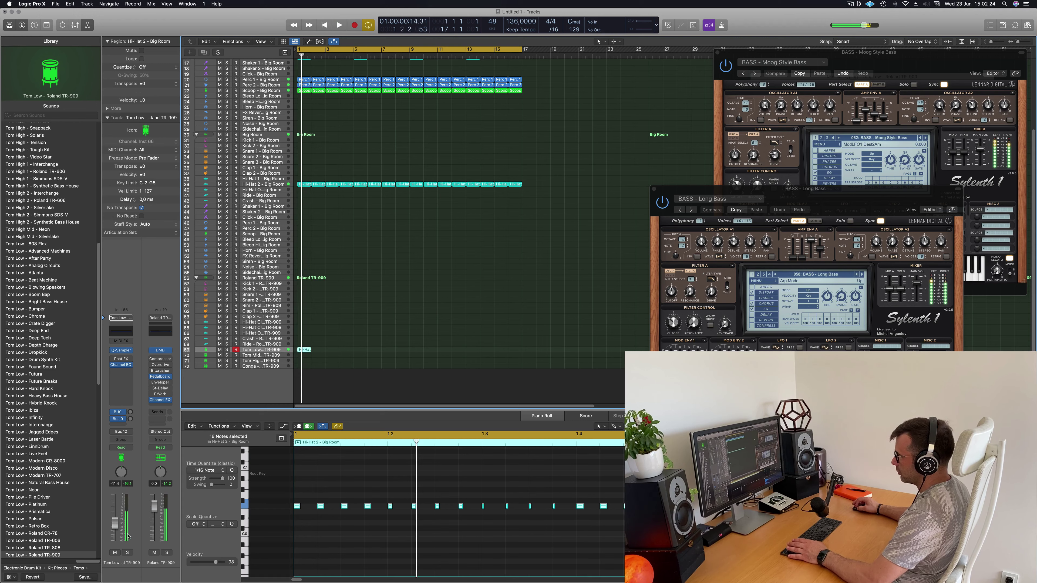
{"action": "left_click", "coordinate": [127, 553]}
{"action": "left_click", "coordinate": [127, 553]}
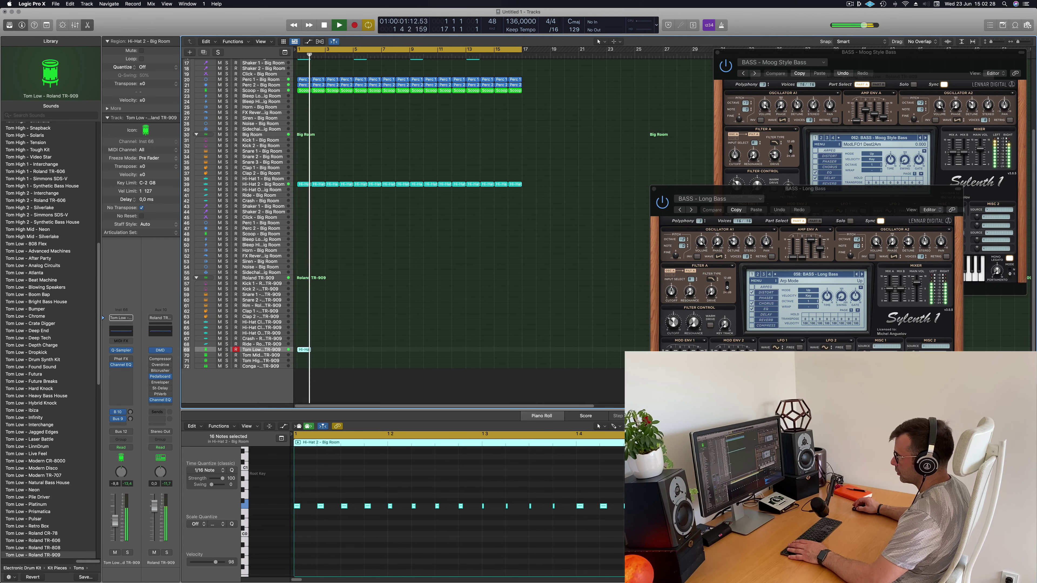
Lower the Roland TR-909 Tom Low volume slightly and repeat its bar 1 region through bar 16.
{"action": "left_click_drag", "start_coordinate": [114, 521], "coordinate": [112, 521]}
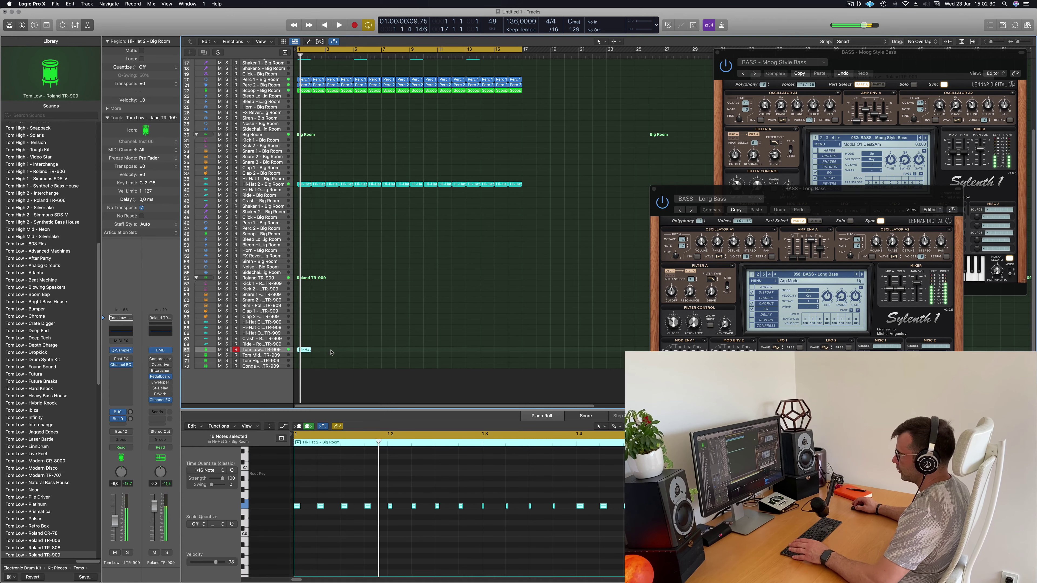
{"action": "left_click_drag", "start_coordinate": [330, 351], "coordinate": [296, 350]}
{"action": "key", "text": "super+r"}
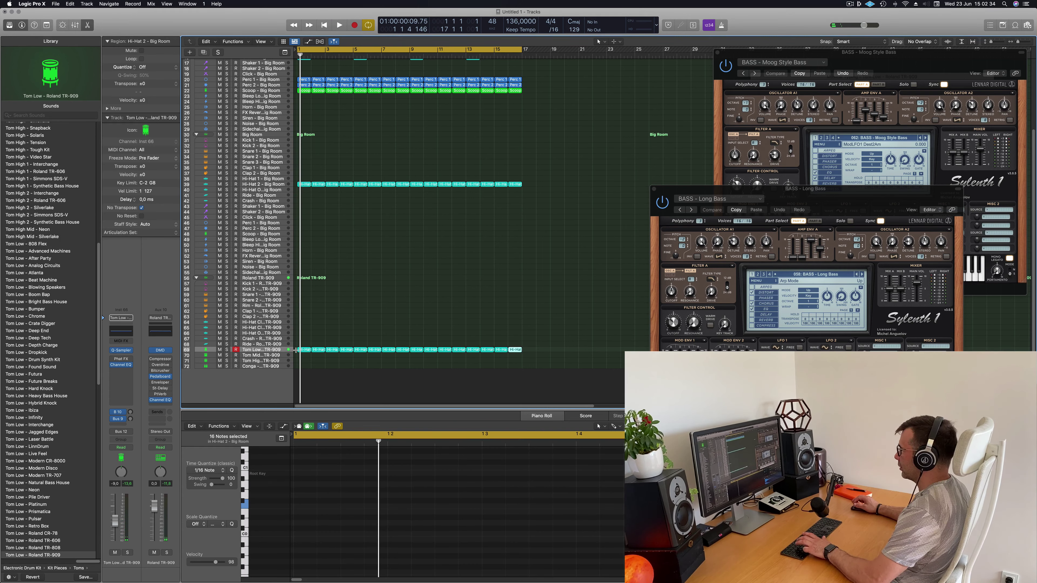
Compare the mix with the Tom Low track muted and unmuted, and restart playback.
{"action": "left_click", "coordinate": [116, 554]}
{"action": "left_click", "coordinate": [116, 554]}
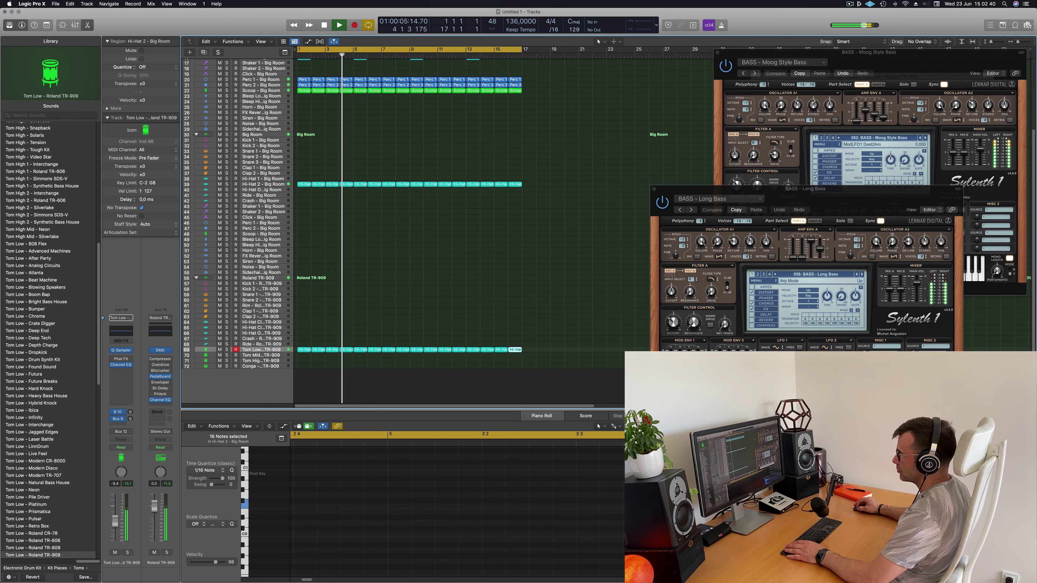
{"action": "key", "text": "space"}
{"action": "key", "text": "space"}
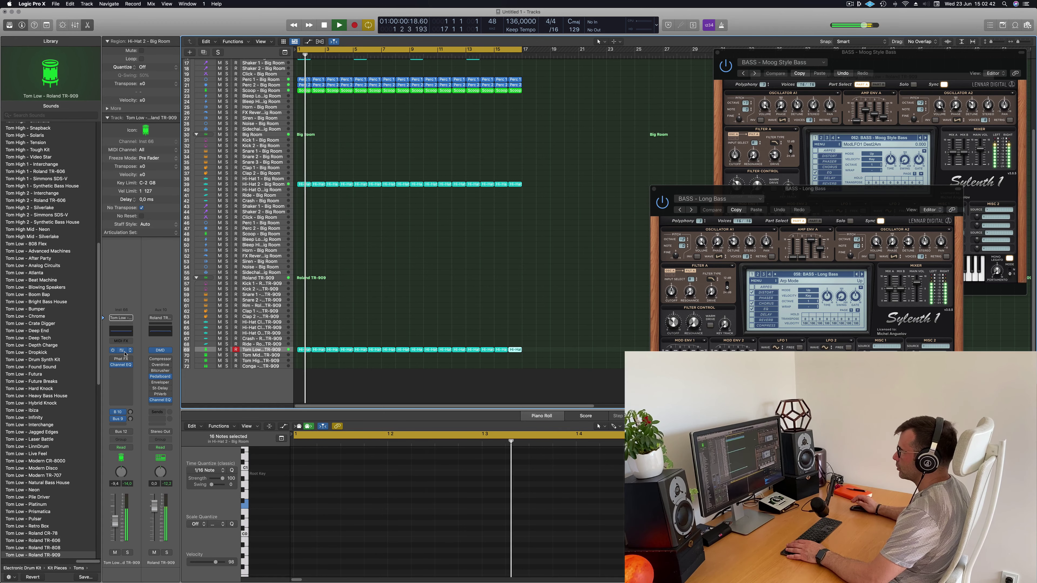
Open the Tom Low track's Sampler and lengthen all 16 notes in its first region to sustain longer.
{"action": "left_click", "coordinate": [124, 352]}
{"action": "left_click_drag", "start_coordinate": [559, 114], "coordinate": [850, 109]}
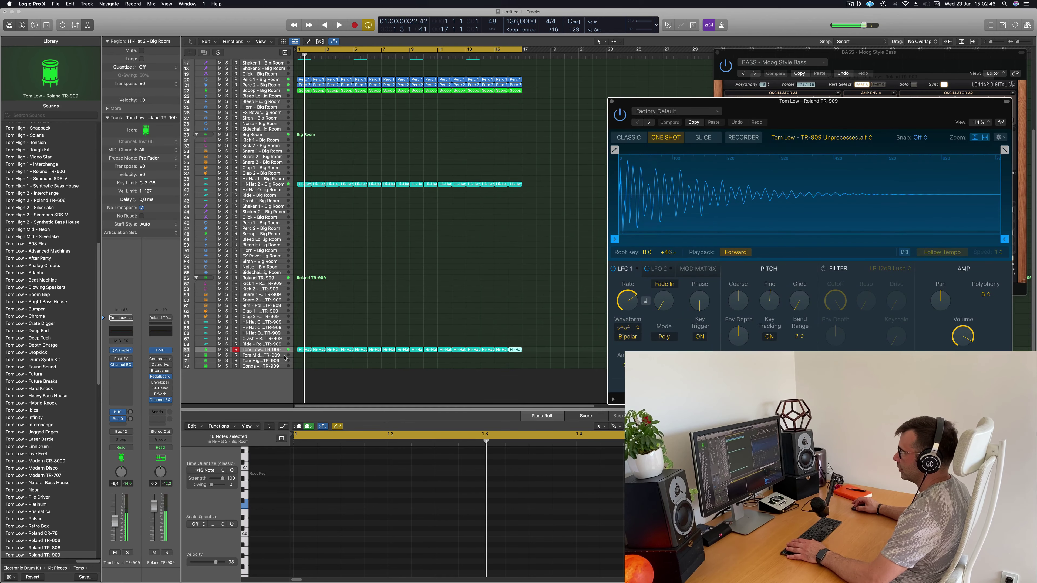
{"action": "left_click", "coordinate": [299, 351]}
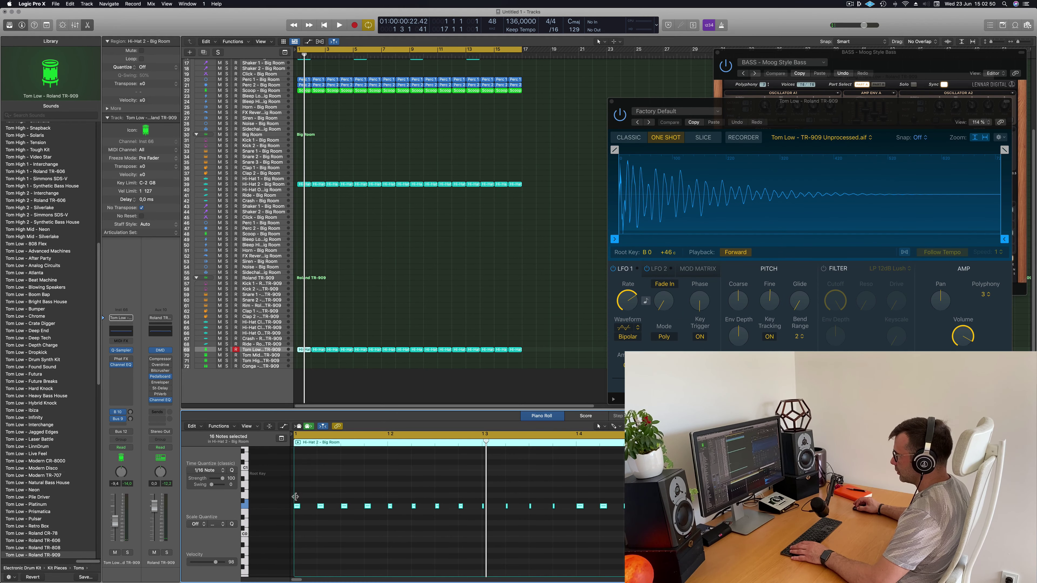
{"action": "left_click_drag", "start_coordinate": [297, 499], "coordinate": [625, 530]}
{"action": "left_click_drag", "start_coordinate": [299, 506], "coordinate": [313, 508]}
Listen to the Tom Low track soloed and in the full mix, and close its Sampler window.
{"action": "key", "text": "space"}
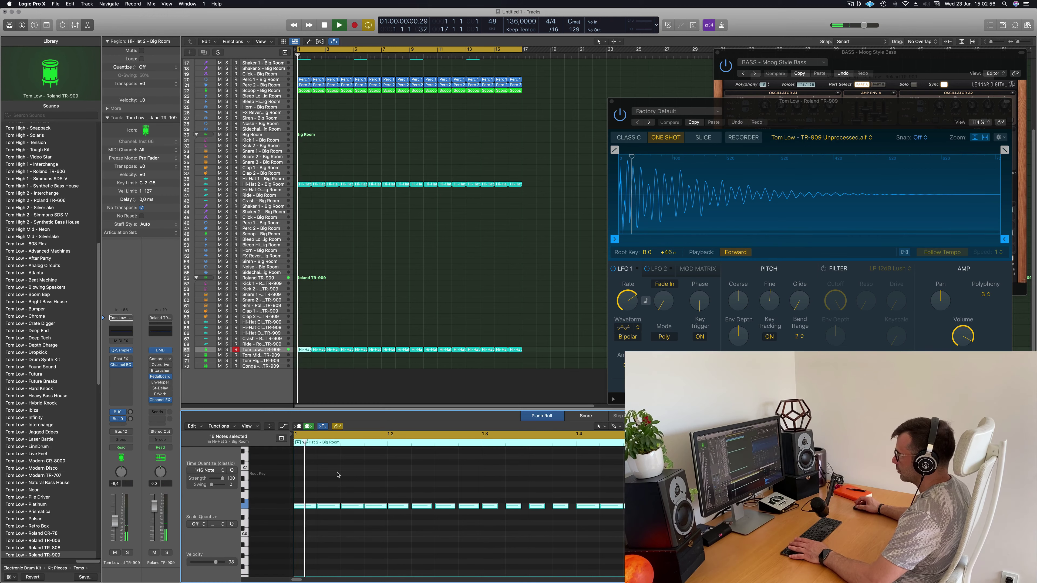
{"action": "left_click", "coordinate": [128, 552]}
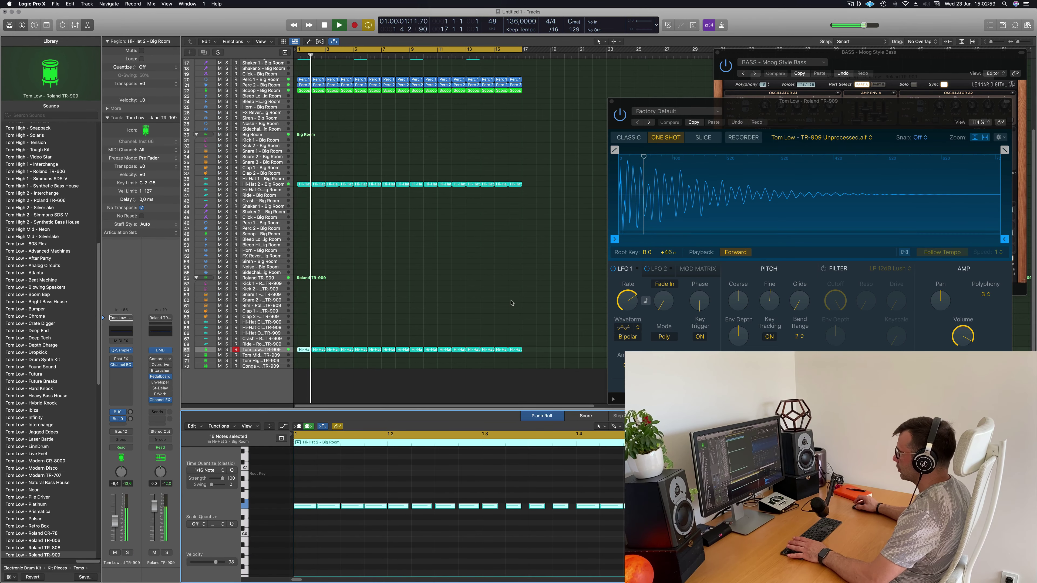
{"action": "left_click", "coordinate": [611, 102]}
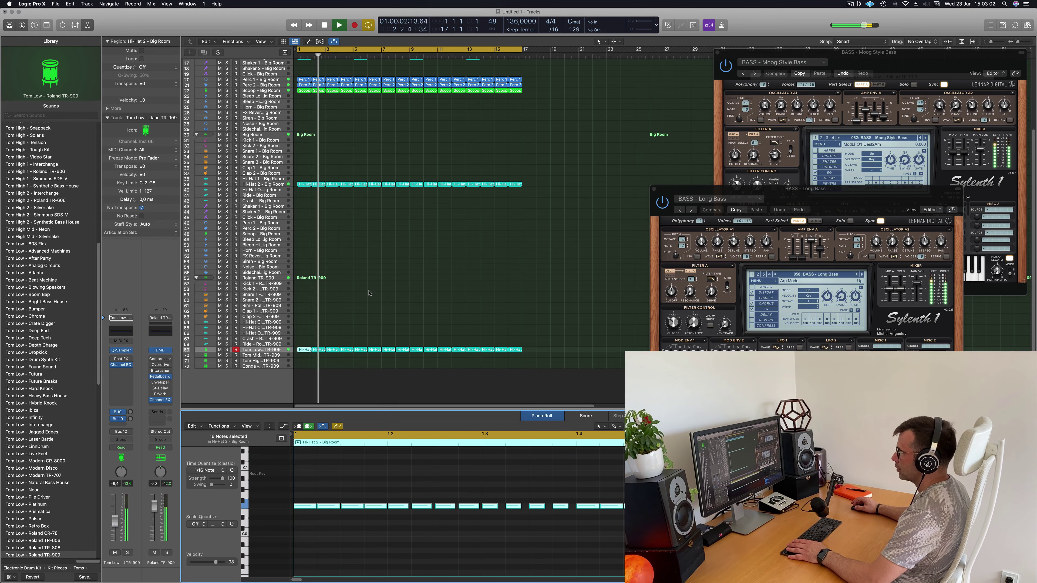
{"action": "left_click", "coordinate": [226, 350]}
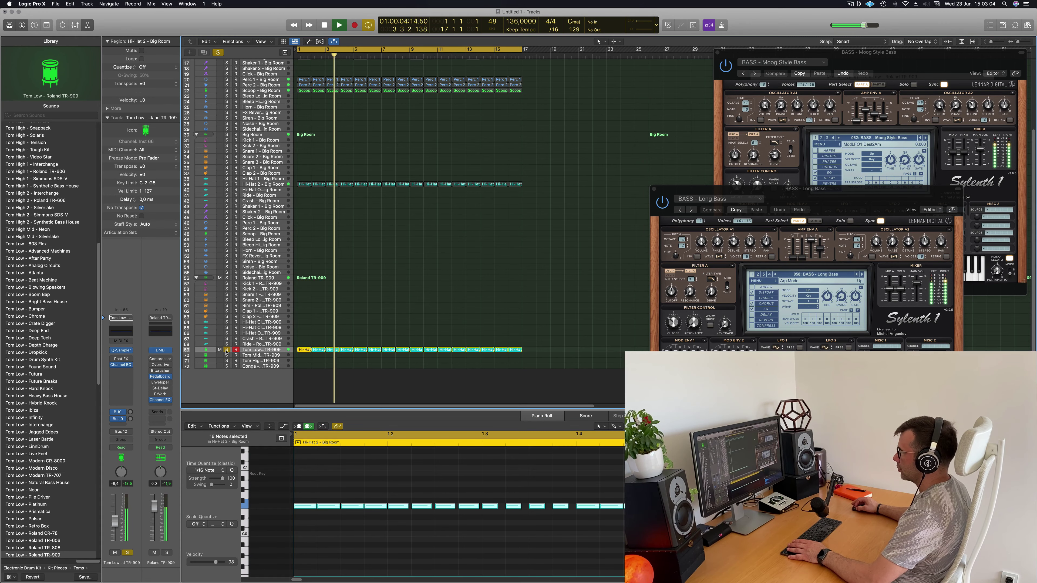
{"action": "left_click", "coordinate": [226, 350]}
{"action": "key", "text": "Return"}
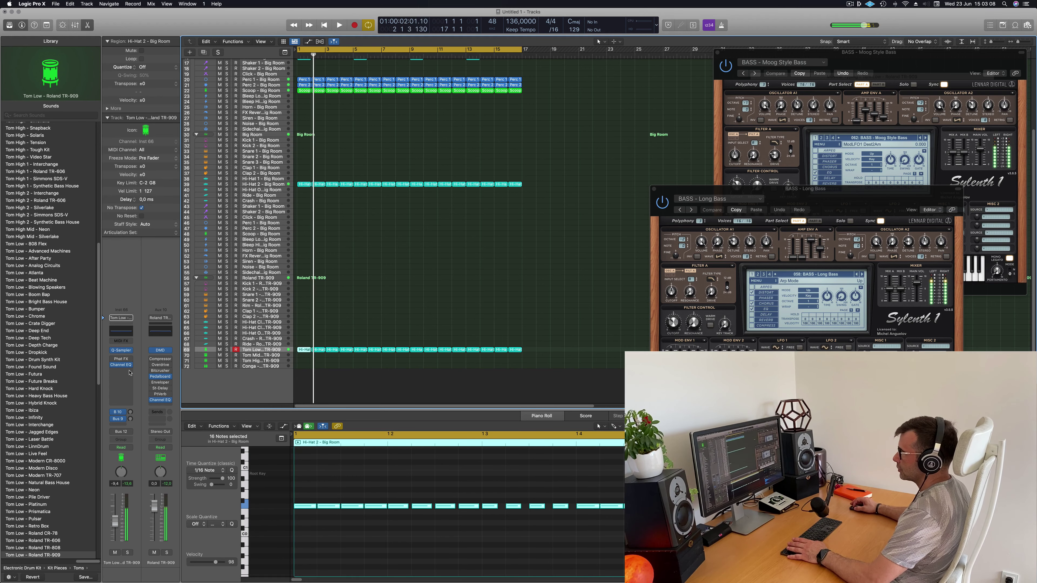
Insert a Compressor on the Tom Low track and set its side chain to Kick 1 - Big Room (Inst 3).
{"action": "left_click", "coordinate": [128, 371]}
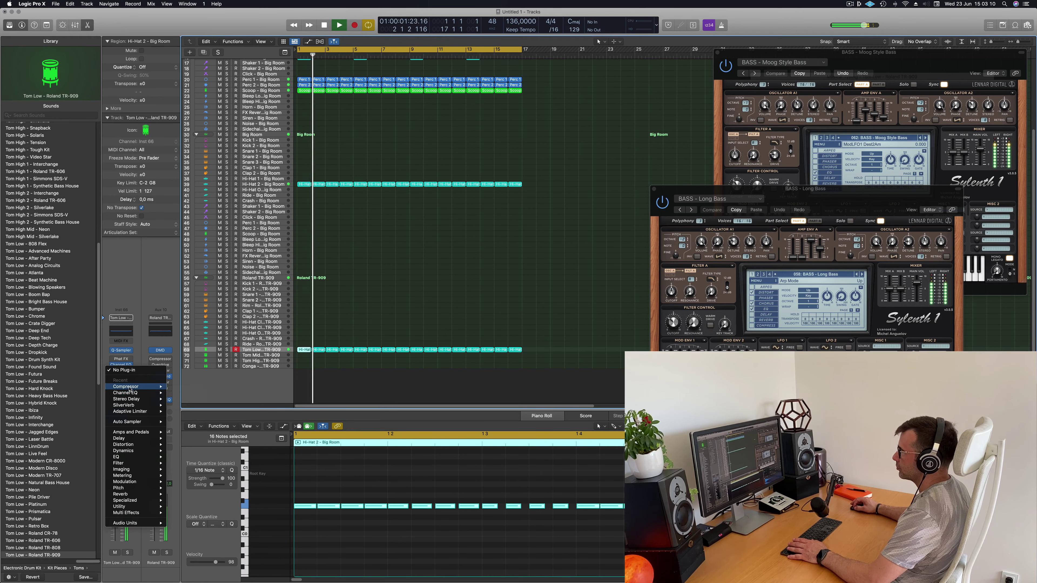
{"action": "left_click", "coordinate": [182, 386]}
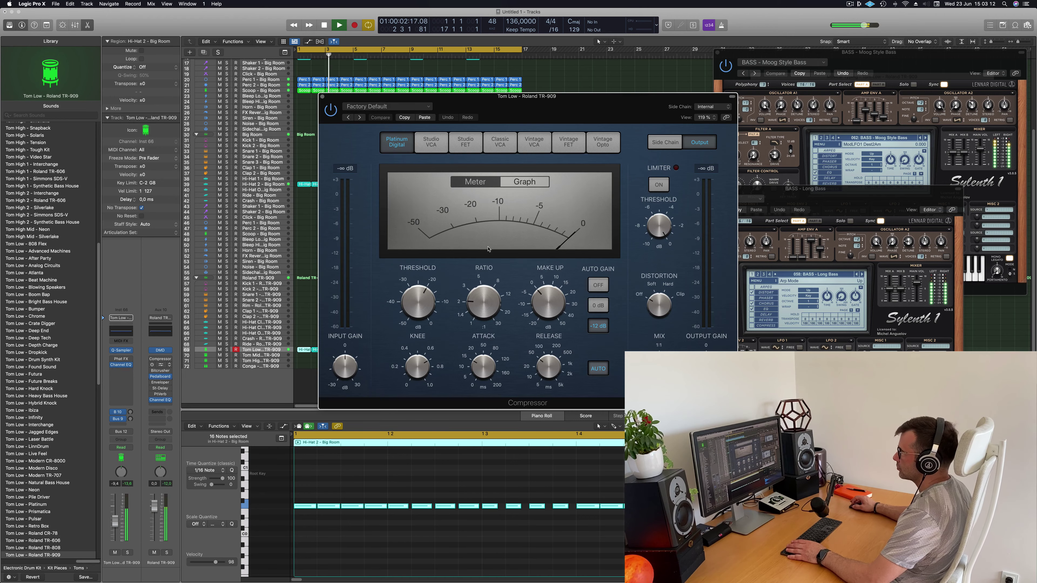
{"action": "left_click", "coordinate": [701, 107]}
{"action": "mouse_move", "coordinate": [704, 123]}
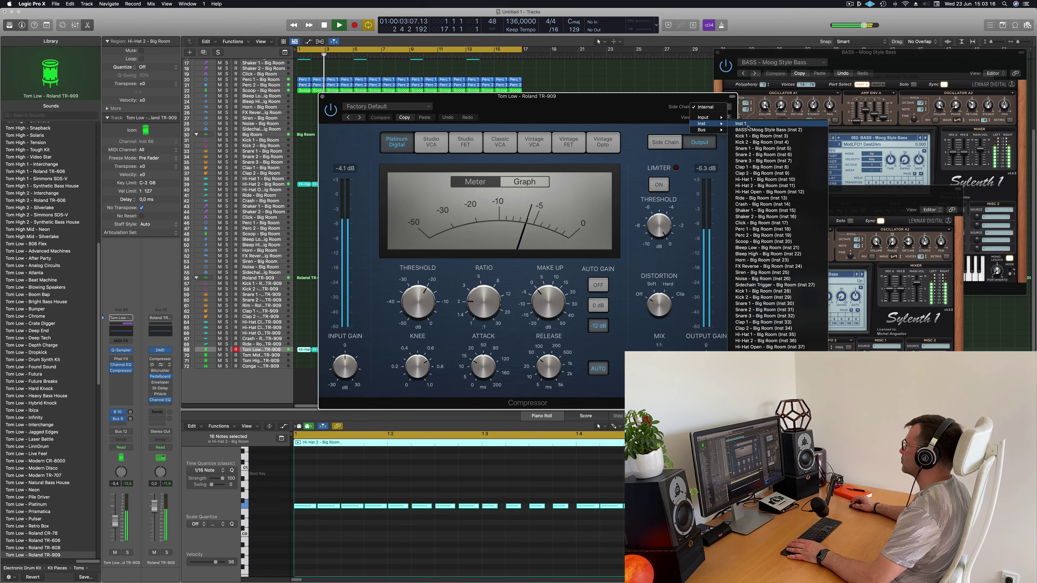
{"action": "left_click", "coordinate": [631, 107]}
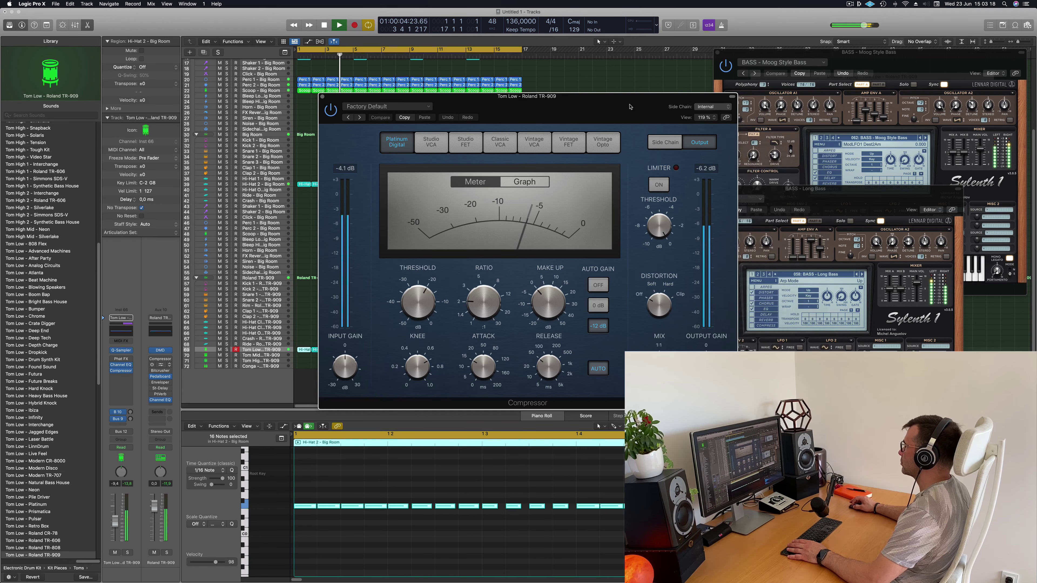
{"action": "left_click_drag", "start_coordinate": [631, 107], "coordinate": [641, 105]}
Turn off the Tom Low compressor's auto release and shorten its release while listening to playback.
{"action": "key", "text": "space"}
{"action": "key", "text": "space"}
{"action": "left_click_drag", "start_coordinate": [558, 363], "coordinate": [558, 392]}
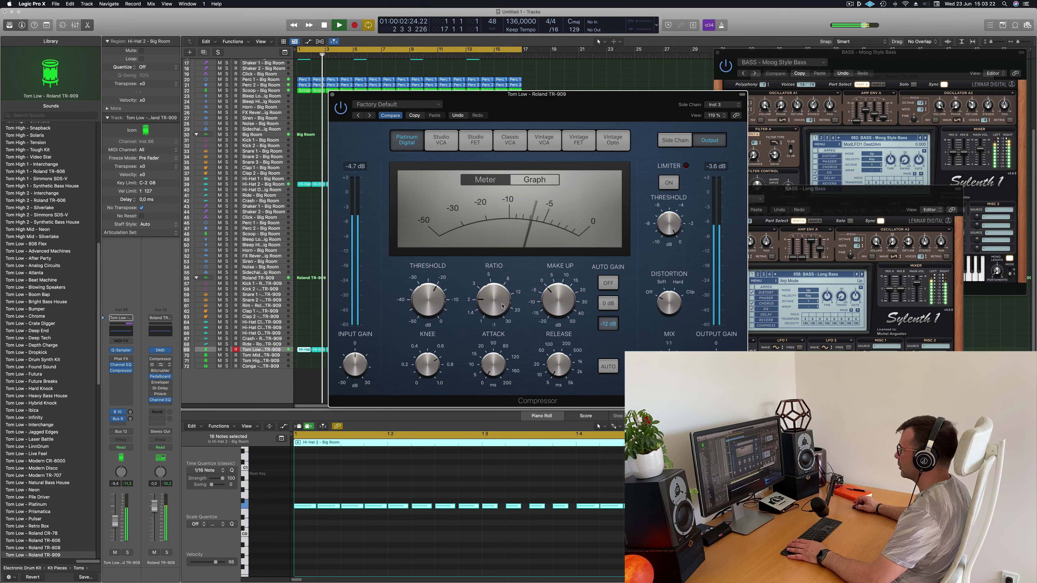
{"action": "key", "text": "space"}
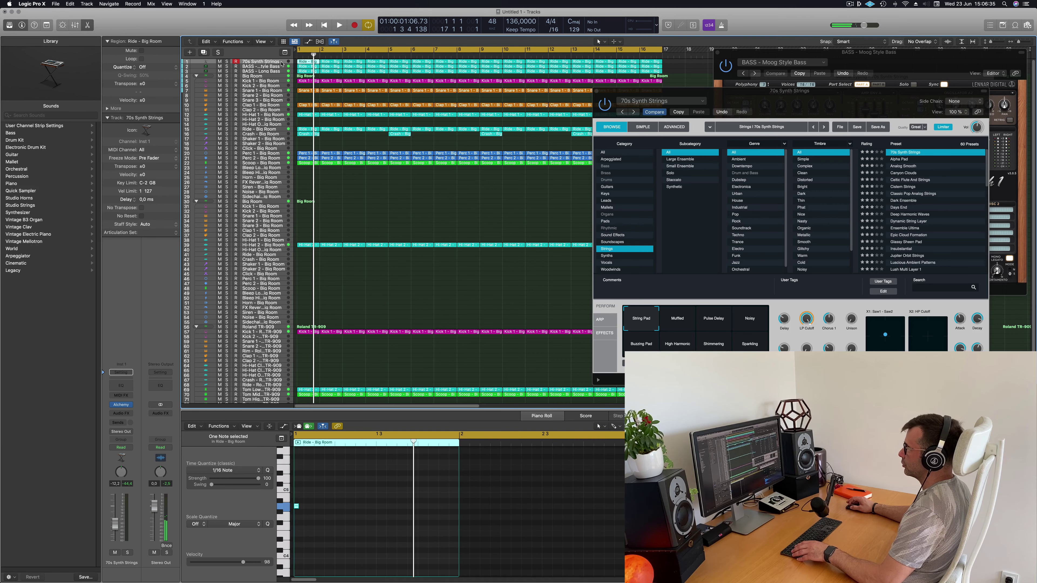
Select all regions on the 70s Synth Strings track, lengthen their notes to nearly a full bar, and play.
{"action": "left_click", "coordinate": [281, 63]}
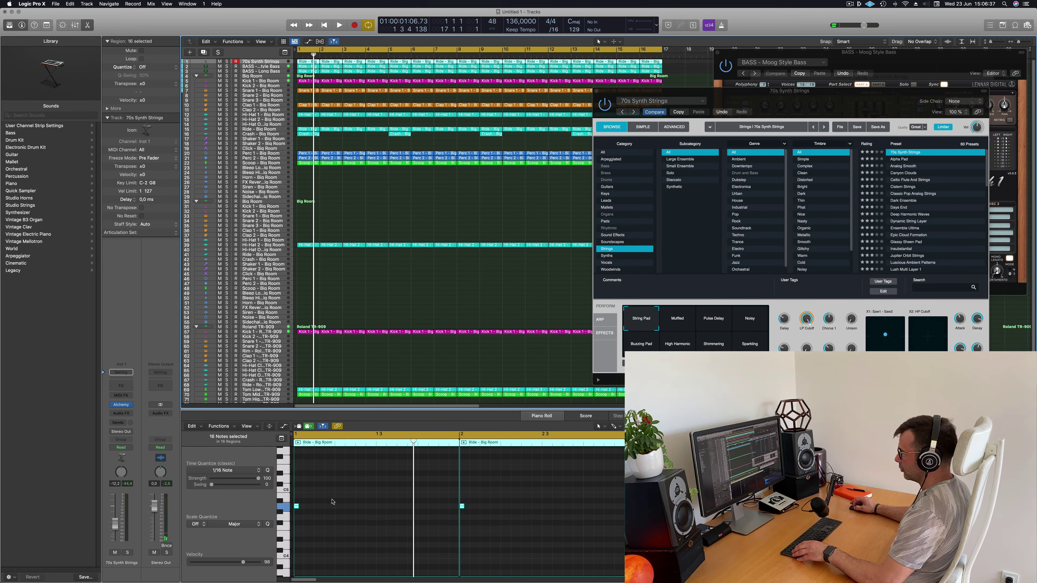
{"action": "left_click_drag", "start_coordinate": [298, 506], "coordinate": [449, 507]}
{"action": "key", "text": "space"}
Audition the Alpha Pad and Analog Smooth presets in Alchemy, raising the track volume during playback.
{"action": "left_click_drag", "start_coordinate": [844, 91], "coordinate": [626, 113]}
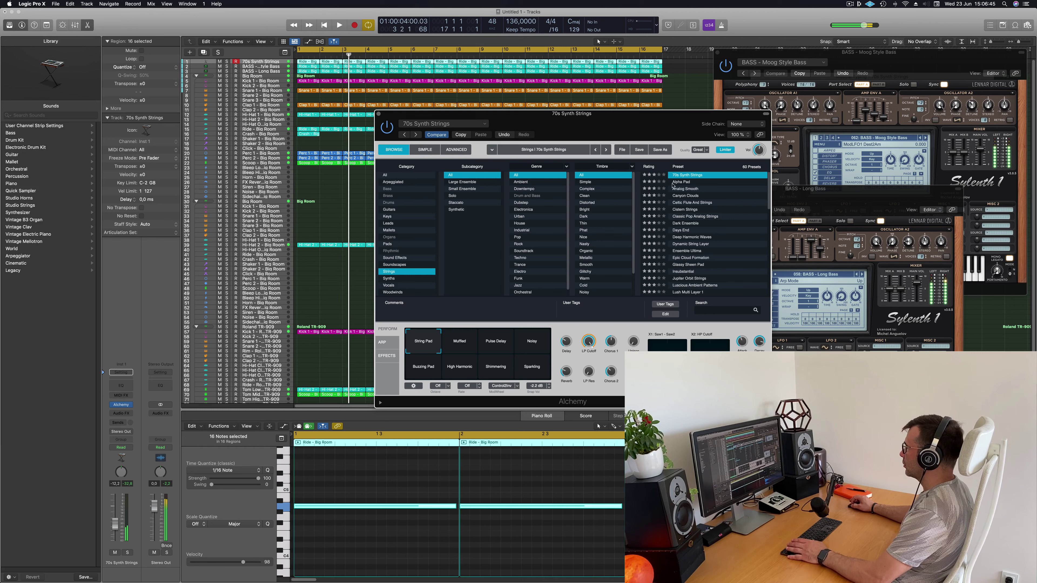
{"action": "left_click", "coordinate": [681, 182]}
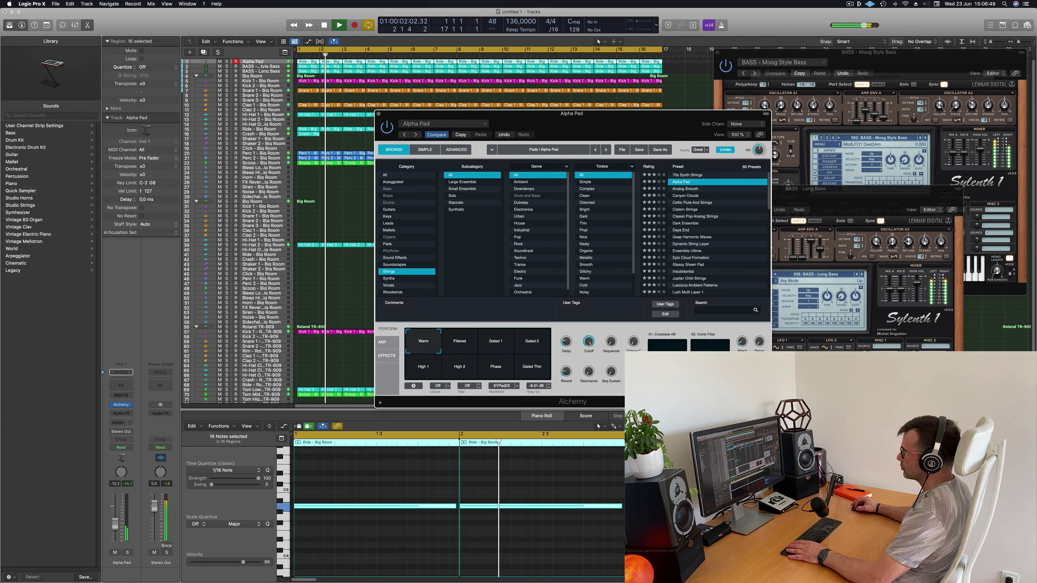
{"action": "left_click_drag", "start_coordinate": [115, 524], "coordinate": [115, 521]}
{"action": "key", "text": "space"}
{"action": "key", "text": "space"}
{"action": "left_click", "coordinate": [686, 189]}
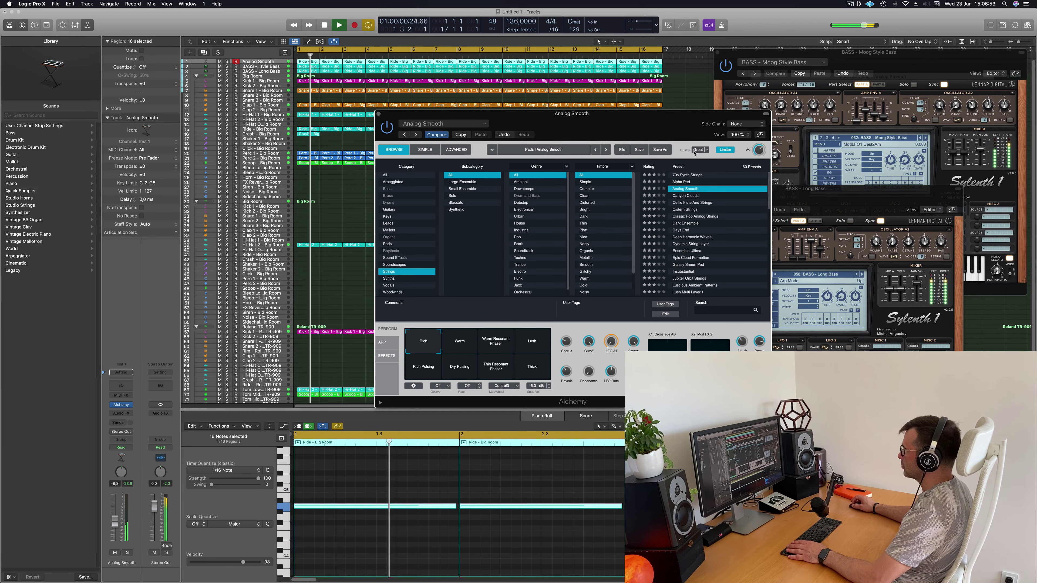
Load the Canyon Clouds preset in Alchemy, lower the track volume slightly during playback, and close the plug-in.
{"action": "left_click_drag", "start_coordinate": [648, 122], "coordinate": [720, 82]}
{"action": "left_click", "coordinate": [762, 156]}
{"action": "key", "text": "space"}
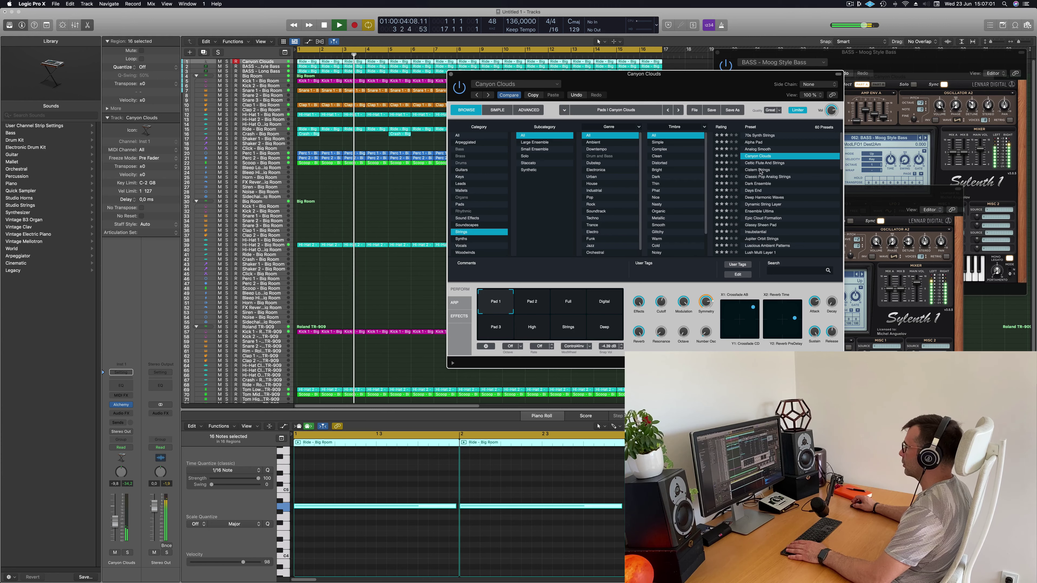
{"action": "key", "text": "space"}
{"action": "key", "text": "space"}
{"action": "left_click_drag", "start_coordinate": [115, 522], "coordinate": [115, 523]}
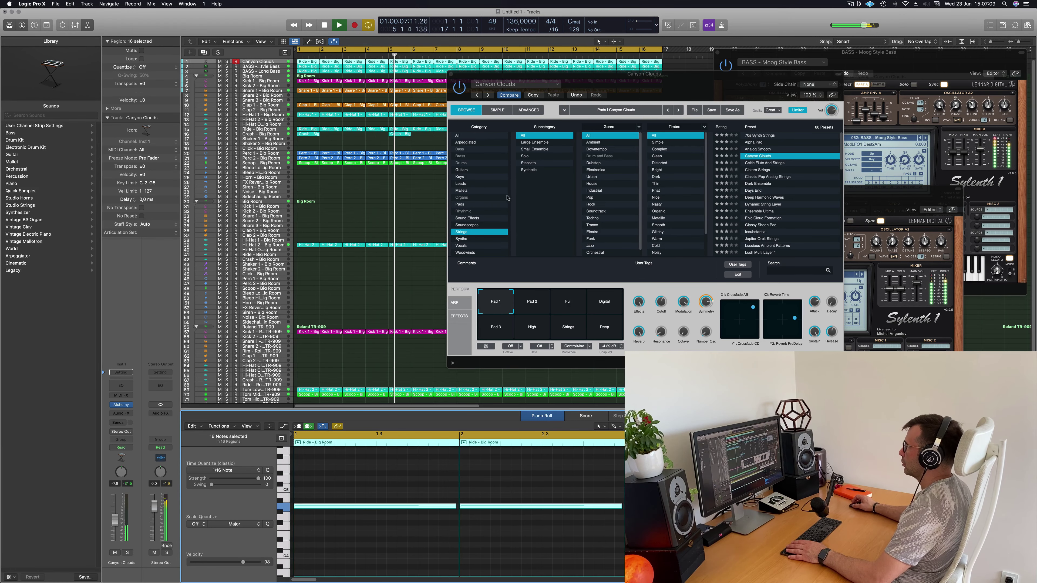
{"action": "left_click_drag", "start_coordinate": [725, 76], "coordinate": [663, 86]}
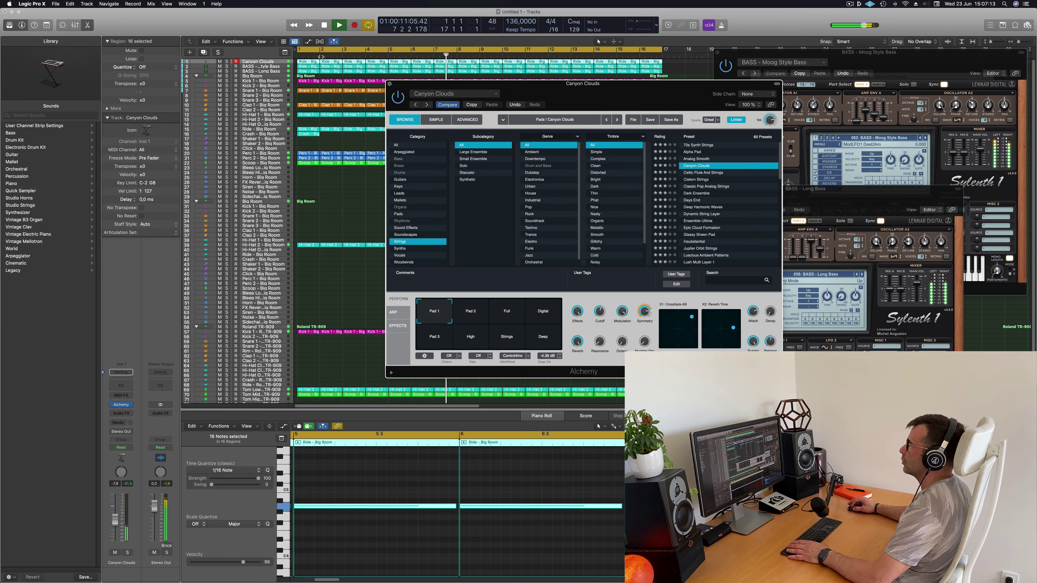
{"action": "key", "text": "super+w"}
Duplicate the Canyon Clouds track and copy its first region to bar 1 of the new track.
{"action": "left_click", "coordinate": [297, 77]}
{"action": "key", "text": "super+d"}
{"action": "left_click", "coordinate": [306, 61]}
{"action": "left_click_drag", "start_coordinate": [307, 62], "coordinate": [307, 66]}
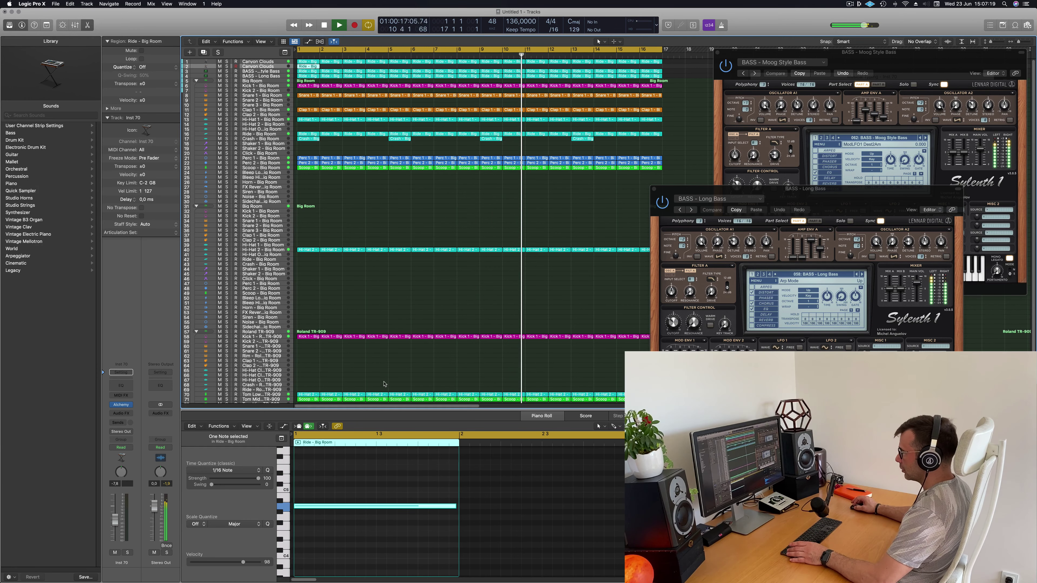
Copy the new track's region to bar 2 and repeat both regions through bar 16.
{"action": "key", "text": "Return"}
{"action": "key", "text": "space"}
{"action": "left_click_drag", "start_coordinate": [311, 68], "coordinate": [347, 68]}
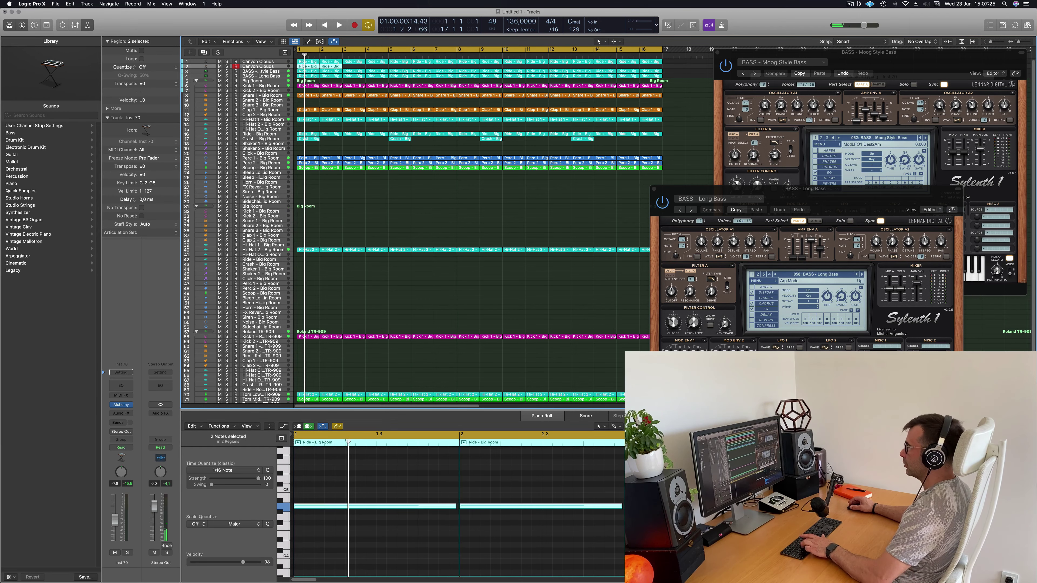
{"action": "key", "text": "super+r"}
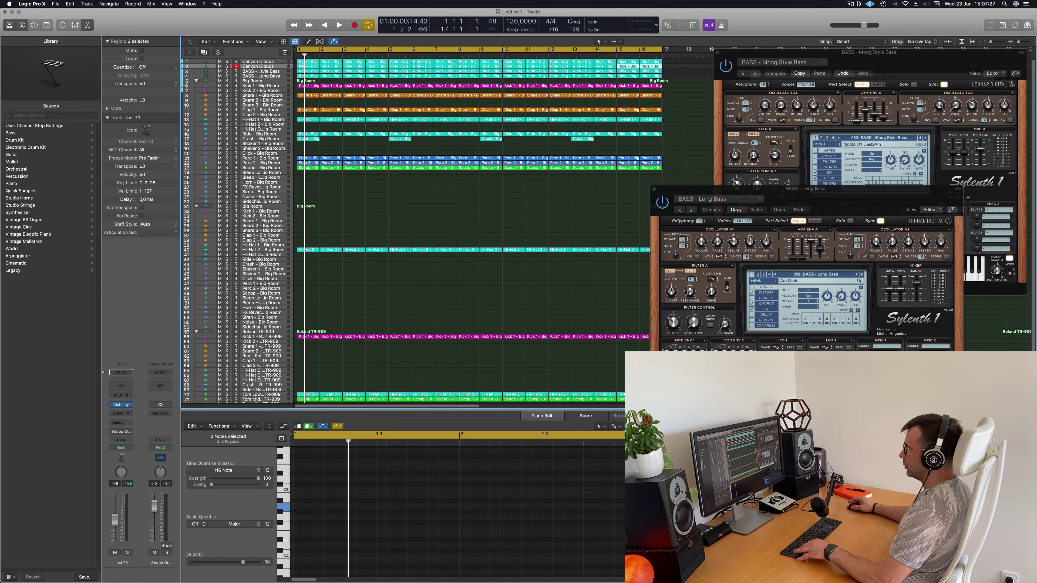
Select all regions in the arrangement, name them after their tracks and color them by track color.
{"action": "key", "text": "super+a"}
{"action": "right_click", "coordinate": [424, 61]}
{"action": "left_click", "coordinate": [426, 64]}
{"action": "right_click", "coordinate": [419, 66]}
{"action": "key", "text": "alt+shift+c"}
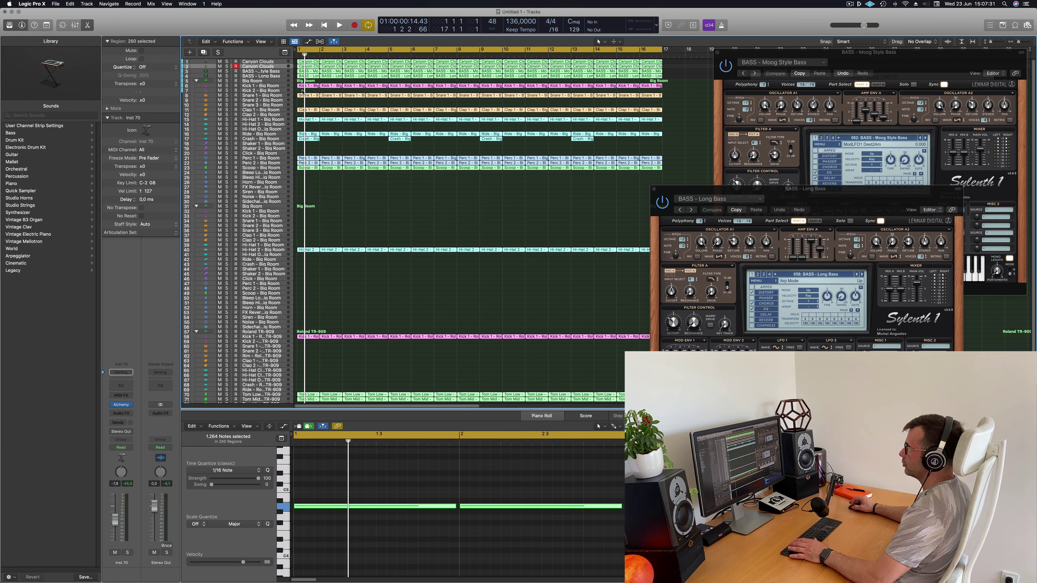
Open Alchemy on the second Canyon Clouds track and load 70s Rock Synth Patterns from the Arpeggiated category.
{"action": "left_click", "coordinate": [274, 67]}
{"action": "key", "text": "space"}
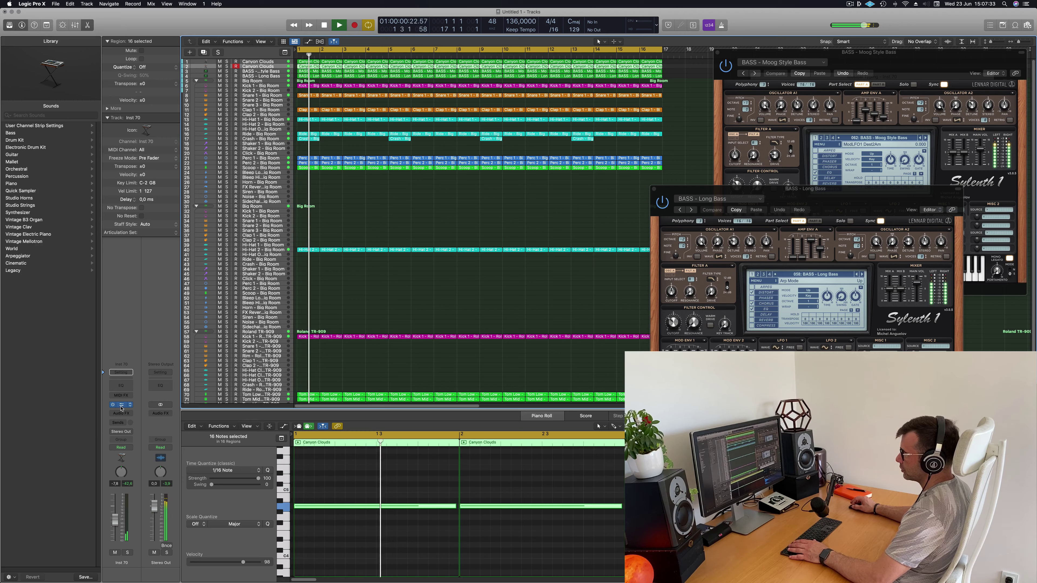
{"action": "left_click", "coordinate": [121, 405]}
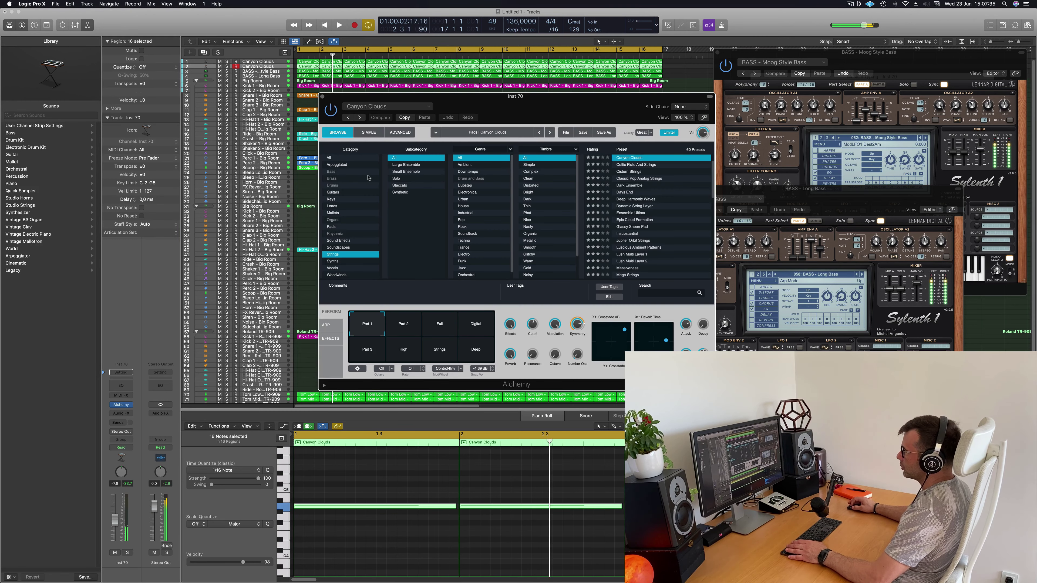
{"action": "left_click", "coordinate": [335, 165]}
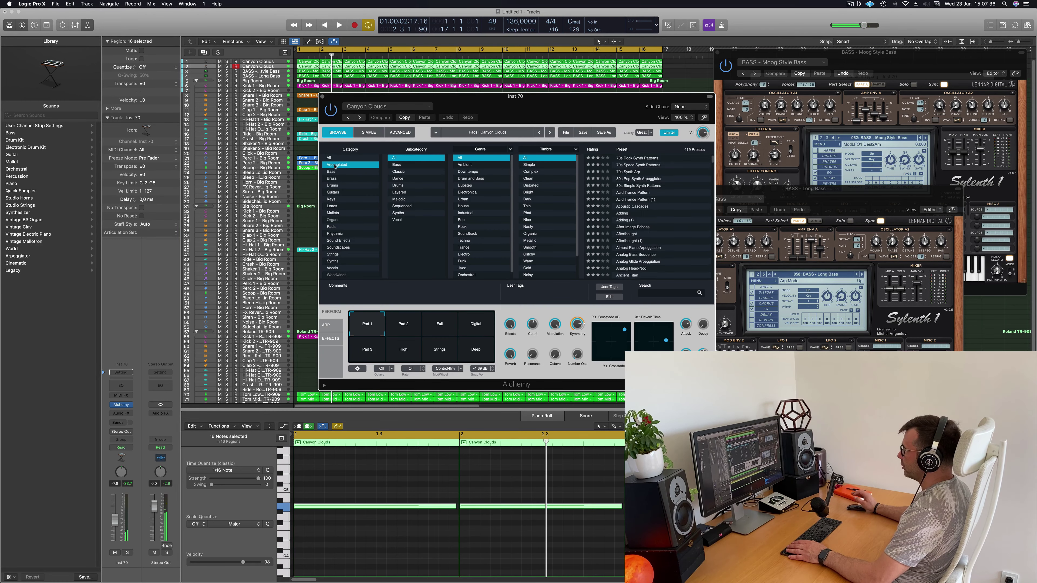
{"action": "left_click", "coordinate": [647, 158]}
{"action": "left_click_drag", "start_coordinate": [590, 113], "coordinate": [672, 101]}
Lower the 70s Rock Synth Patterns track volume to about -23 dB and play the arrangement.
{"action": "key", "text": "space"}
{"action": "key", "text": "space"}
{"action": "left_click_drag", "start_coordinate": [118, 532], "coordinate": [115, 536]}
{"action": "key", "text": "space"}
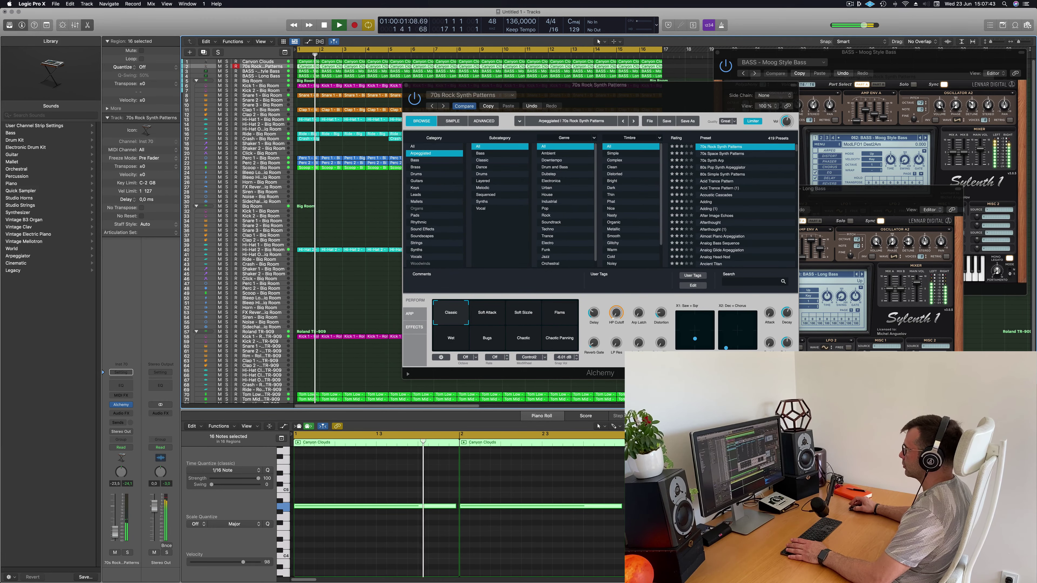
Audition Alchemy's Arpeggiated presets one after another, from 70s Space Synth Patterns through Acid Trance Pattern, while the arrangement plays.
{"action": "left_click", "coordinate": [731, 154]}
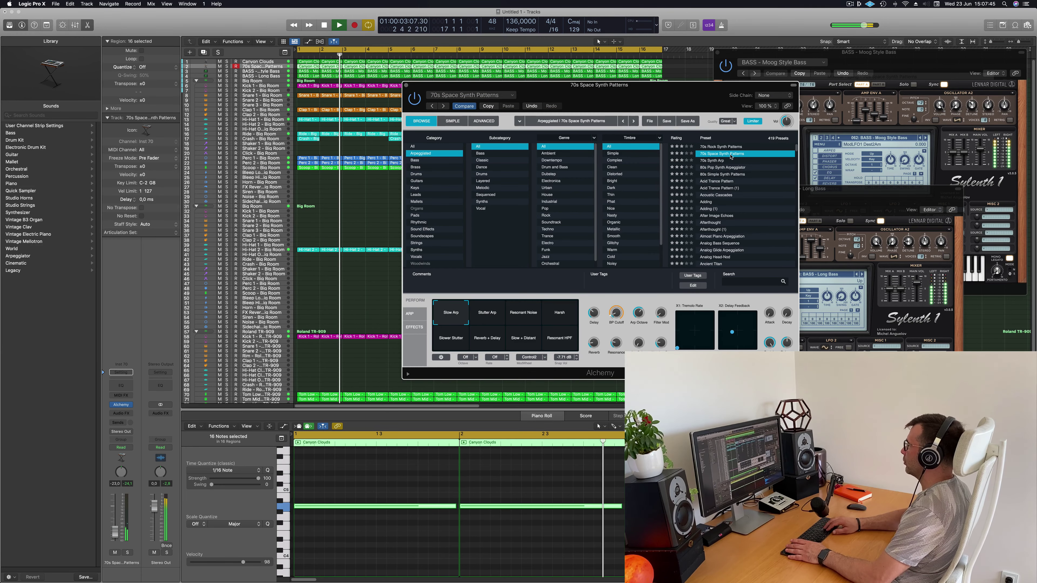
{"action": "key", "text": "Down"}
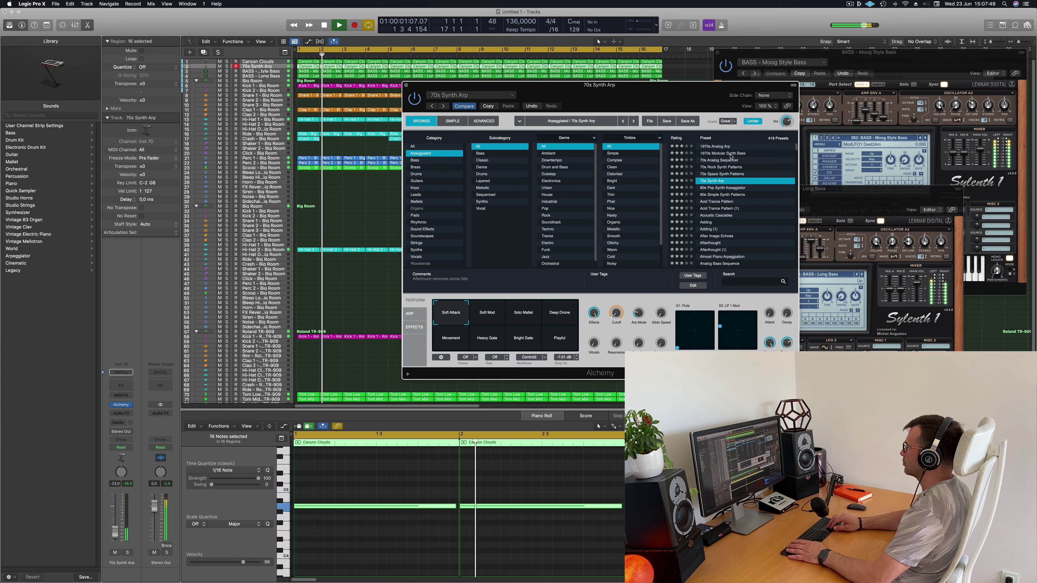
{"action": "key", "text": "Down"}
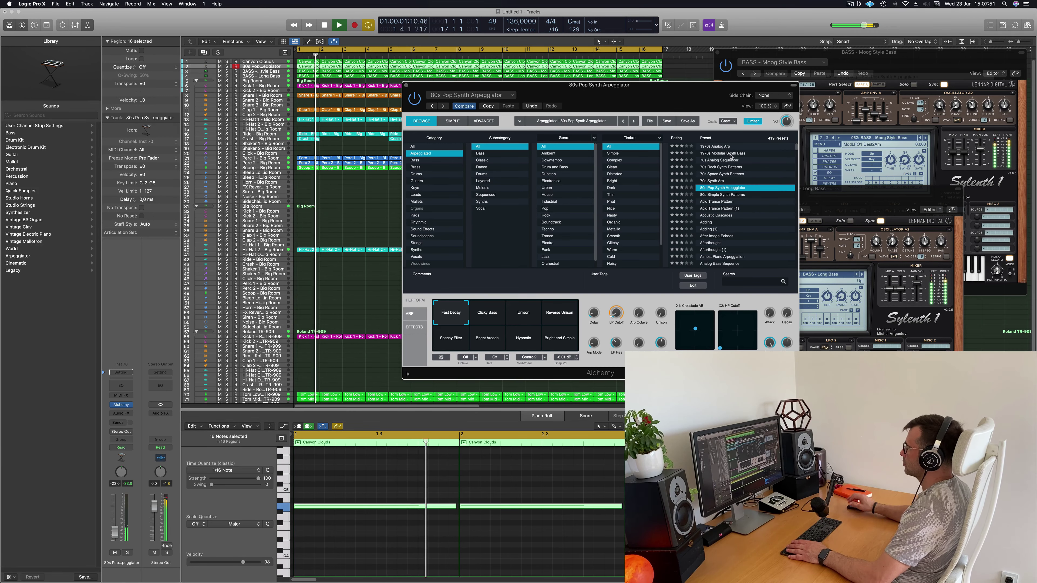
{"action": "key", "text": "Down"}
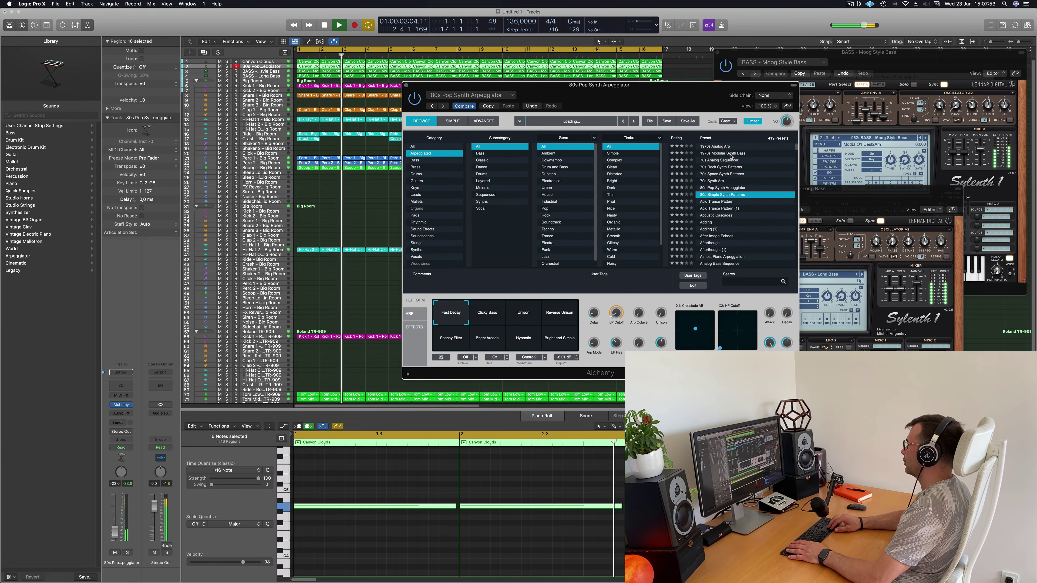
{"action": "key", "text": "Down"}
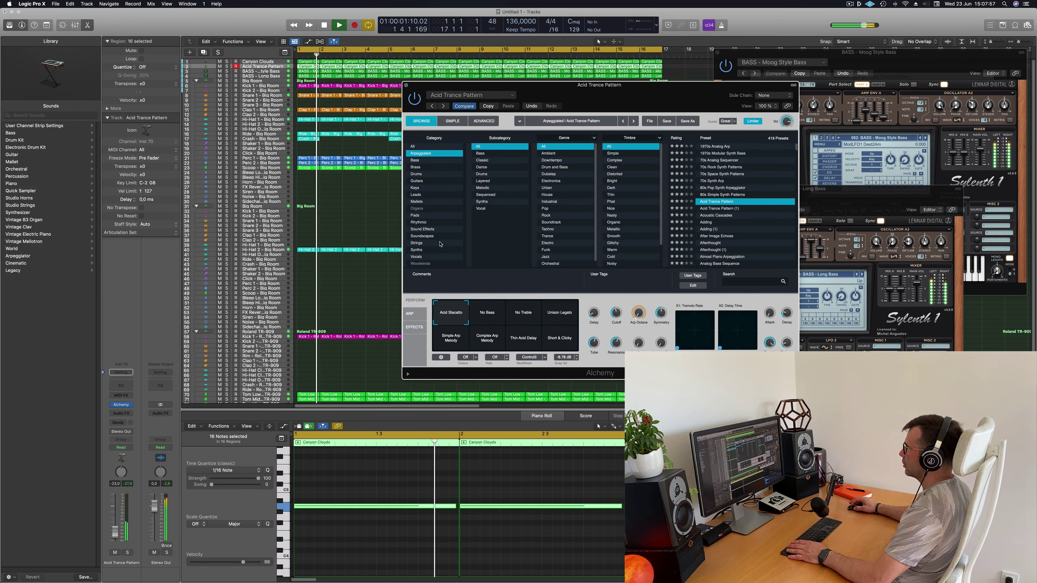
Load the After Image Echoes preset in Alchemy and raise its track volume to about -12 dB.
{"action": "scroll", "coordinate": [736, 222], "scroll_direction": "down", "scroll_amount": 3}
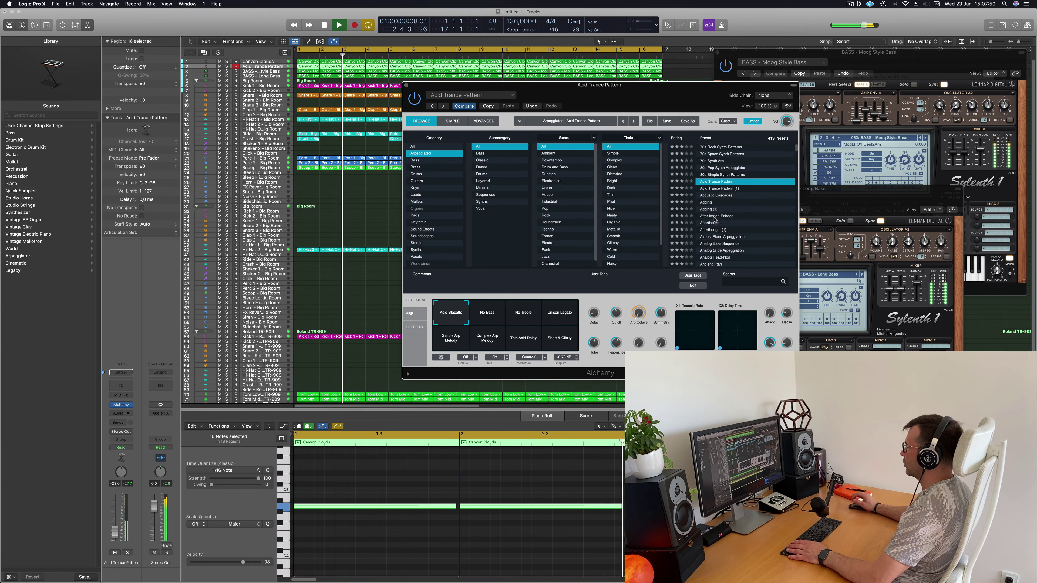
{"action": "left_click", "coordinate": [736, 216]}
{"action": "scroll", "coordinate": [762, 201], "scroll_direction": "down", "scroll_amount": 5}
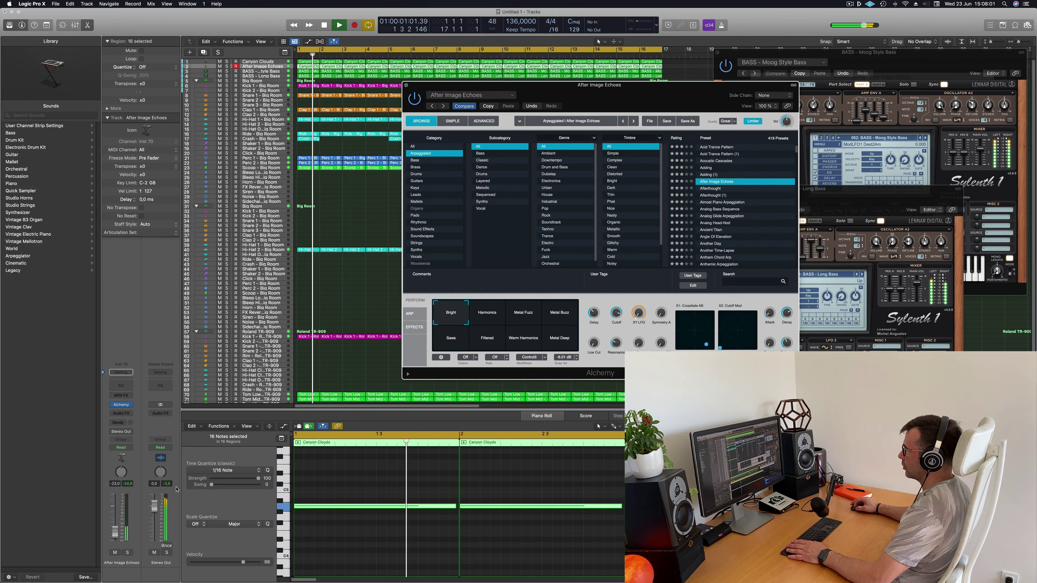
{"action": "left_click_drag", "start_coordinate": [107, 533], "coordinate": [115, 525]}
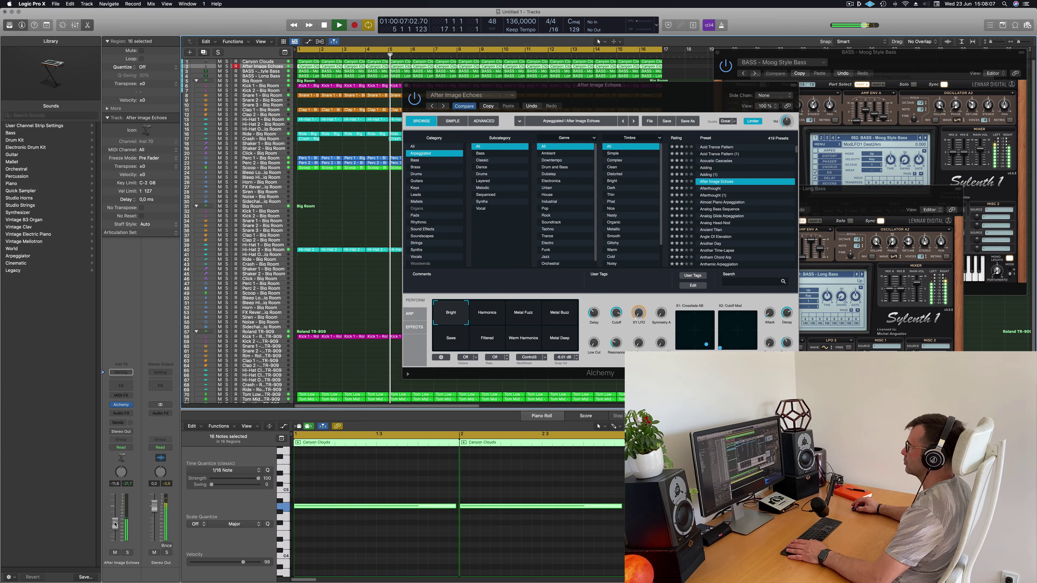
Audition the After Image Echoes snapshots, including Metal Fuzz, Metal Buzz and Metal Deep, return to Bright and shift the Alchemy window slightly.
{"action": "left_click", "coordinate": [488, 318]}
{"action": "left_click", "coordinate": [522, 319]}
{"action": "left_click", "coordinate": [559, 319]}
{"action": "left_click", "coordinate": [556, 340]}
{"action": "left_click", "coordinate": [506, 347]}
{"action": "left_click", "coordinate": [480, 346]}
{"action": "left_click", "coordinate": [509, 347]}
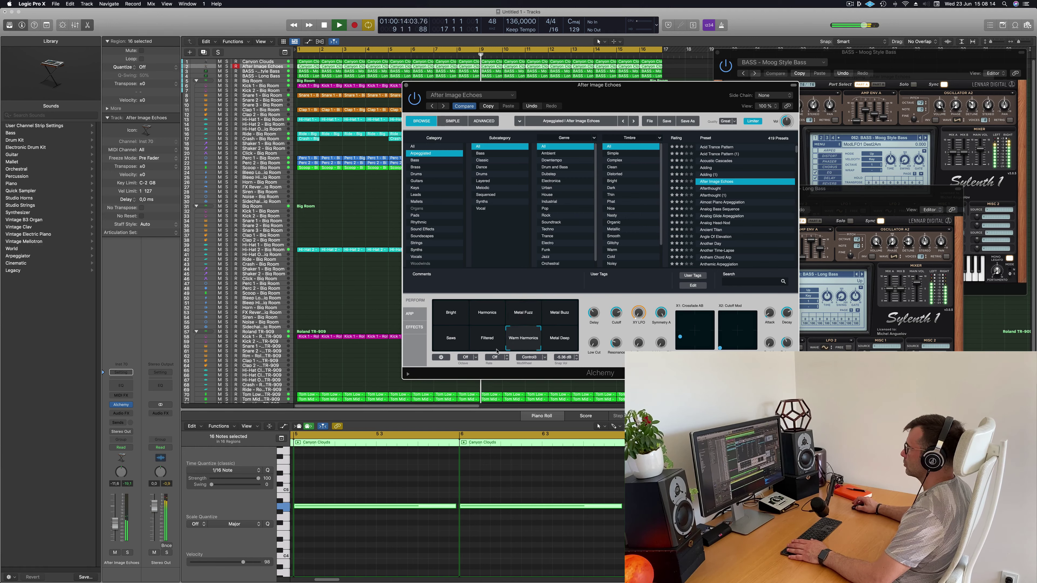
{"action": "left_click", "coordinate": [454, 318]}
{"action": "left_click_drag", "start_coordinate": [678, 93], "coordinate": [655, 93]}
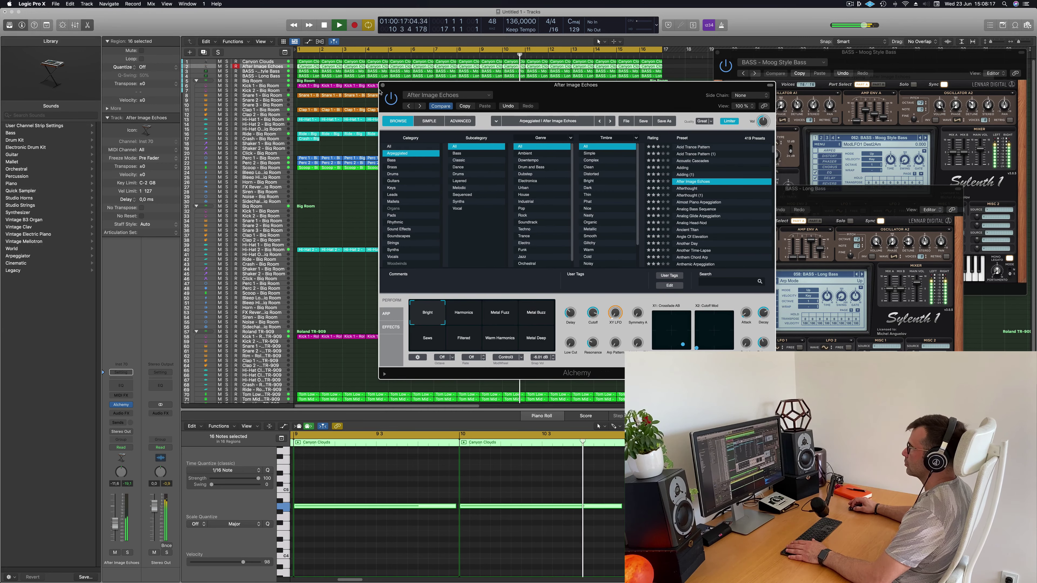